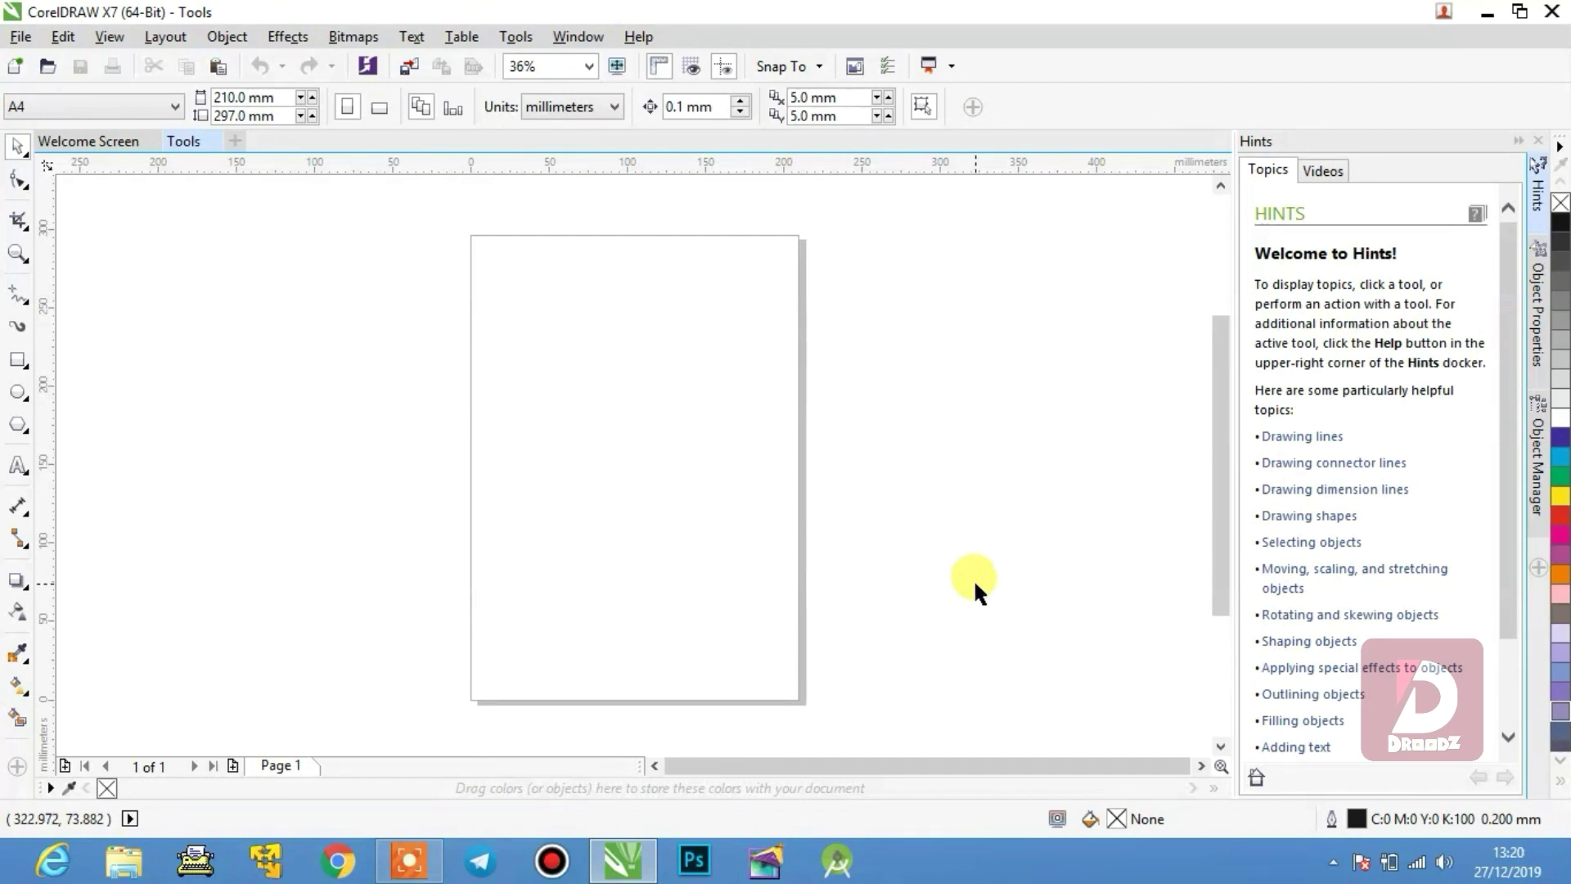
Draw a rectangle about 150 mm wide and 104 mm high near the page centre and fill it red.
left_click(16, 361)
left_click_drag(517, 365, 753, 528)
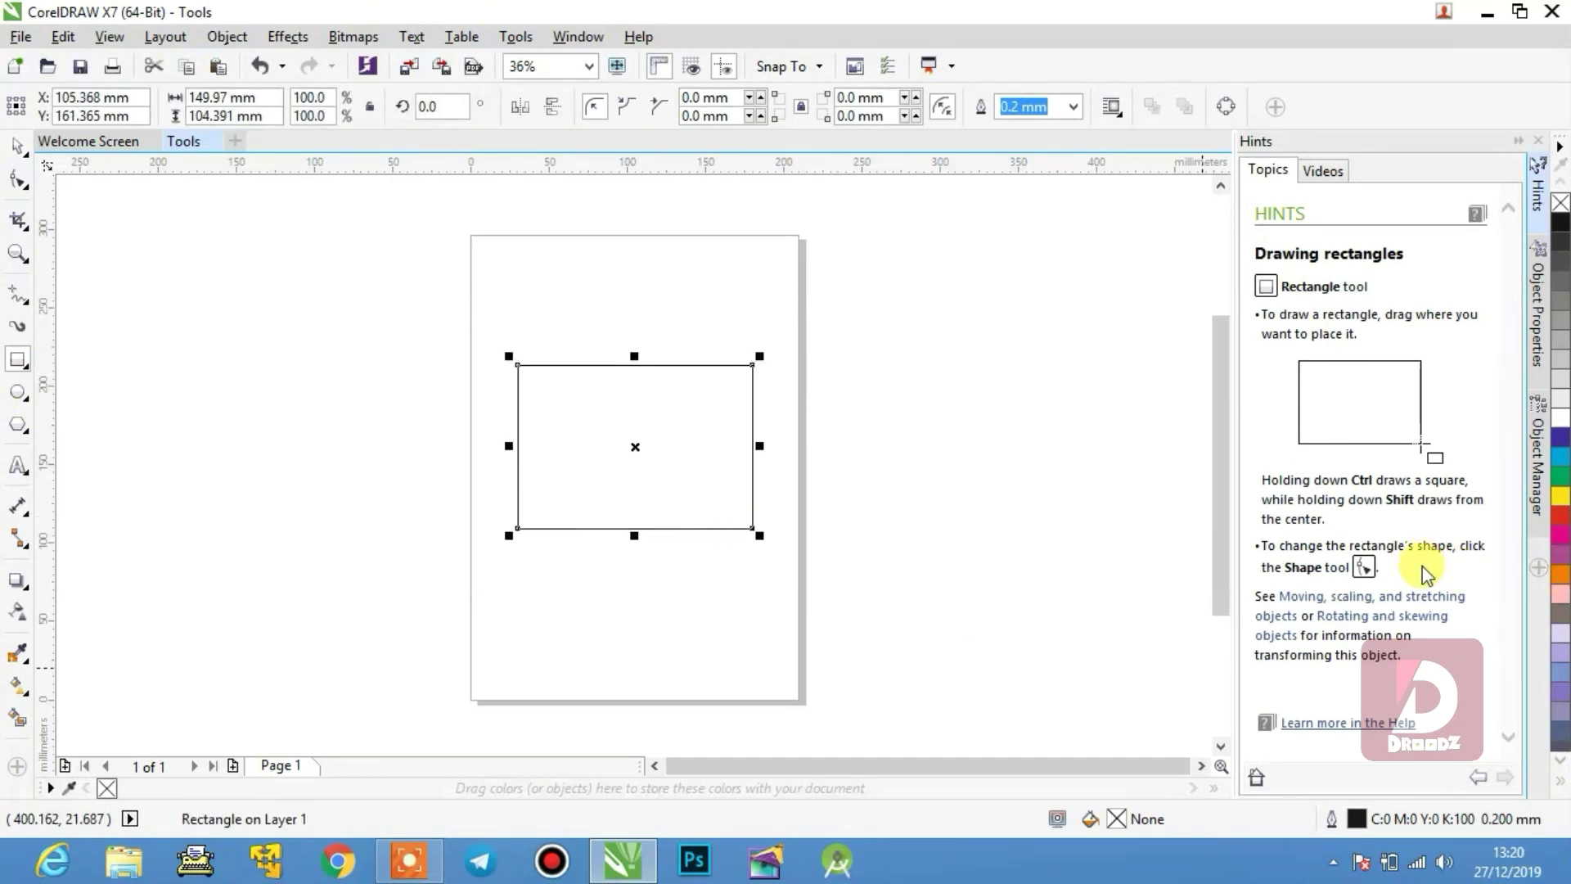
left_click(1560, 516)
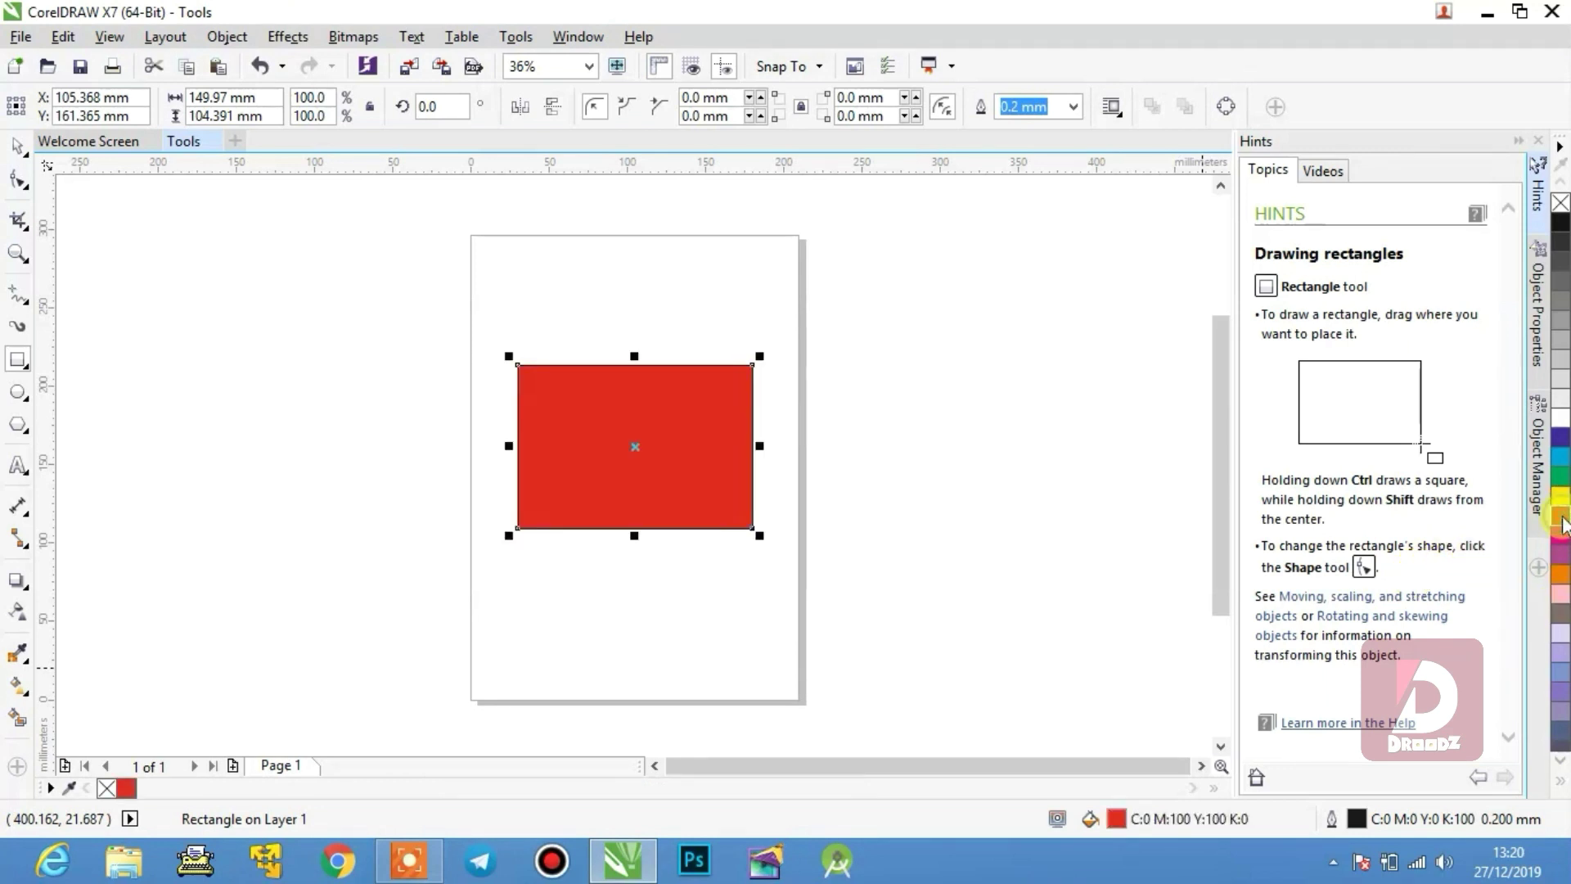
Move the red rectangle freehand so its centre sits at about X 114 mm, Y 155 mm.
left_click(18, 148)
mouse_move(620, 432)
left_mouse_down()
mouse_move(691, 429)
mouse_move(550, 472)
mouse_move(544, 459)
mouse_move(611, 421)
left_mouse_up()
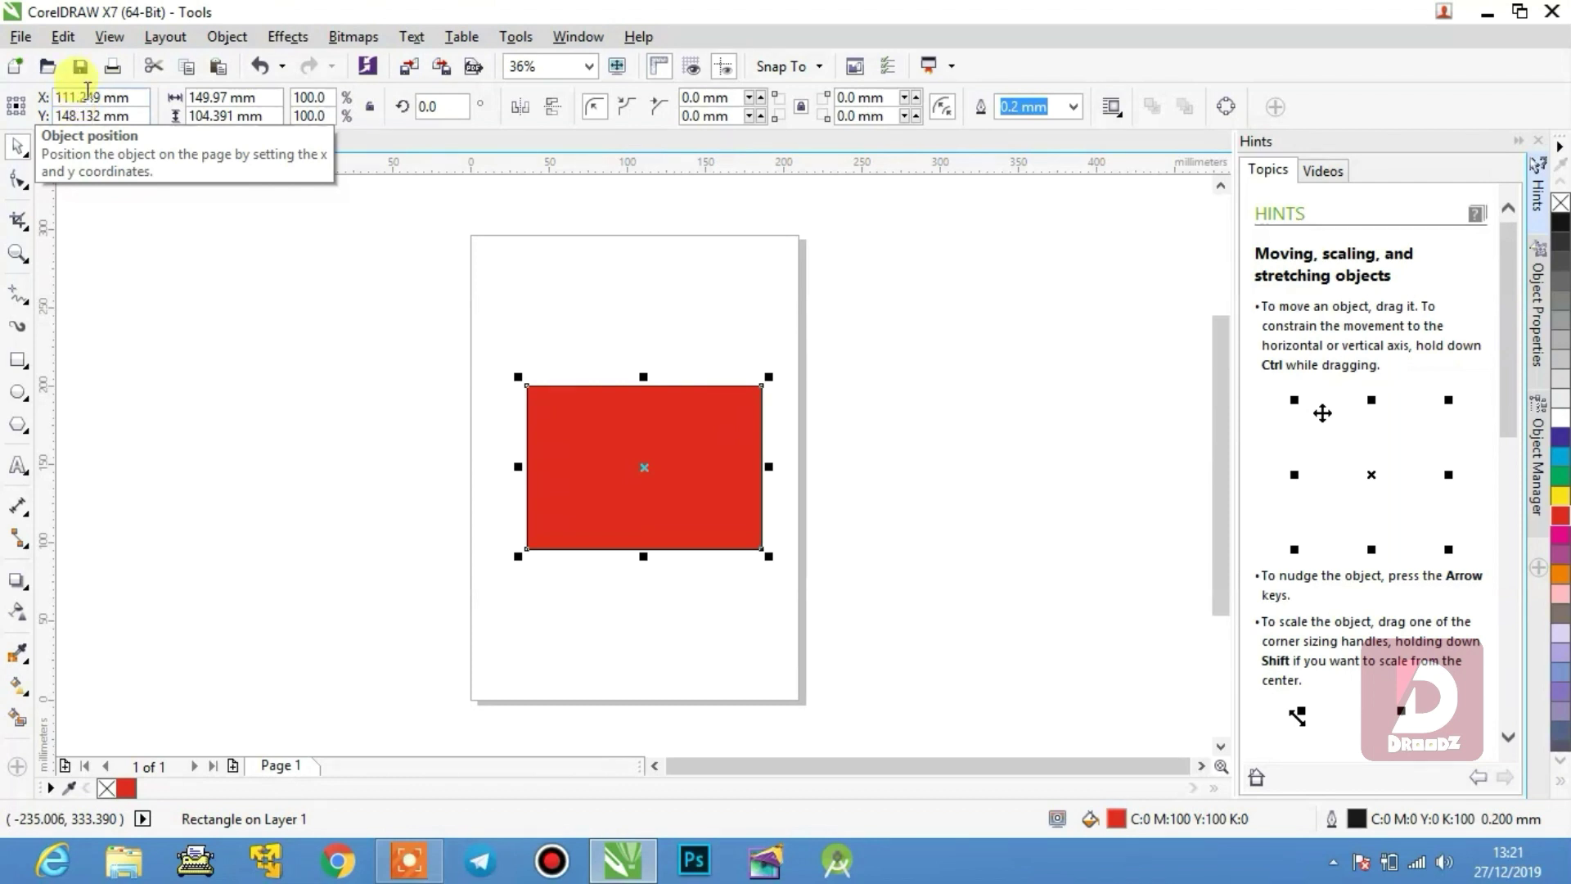
left_click(646, 452)
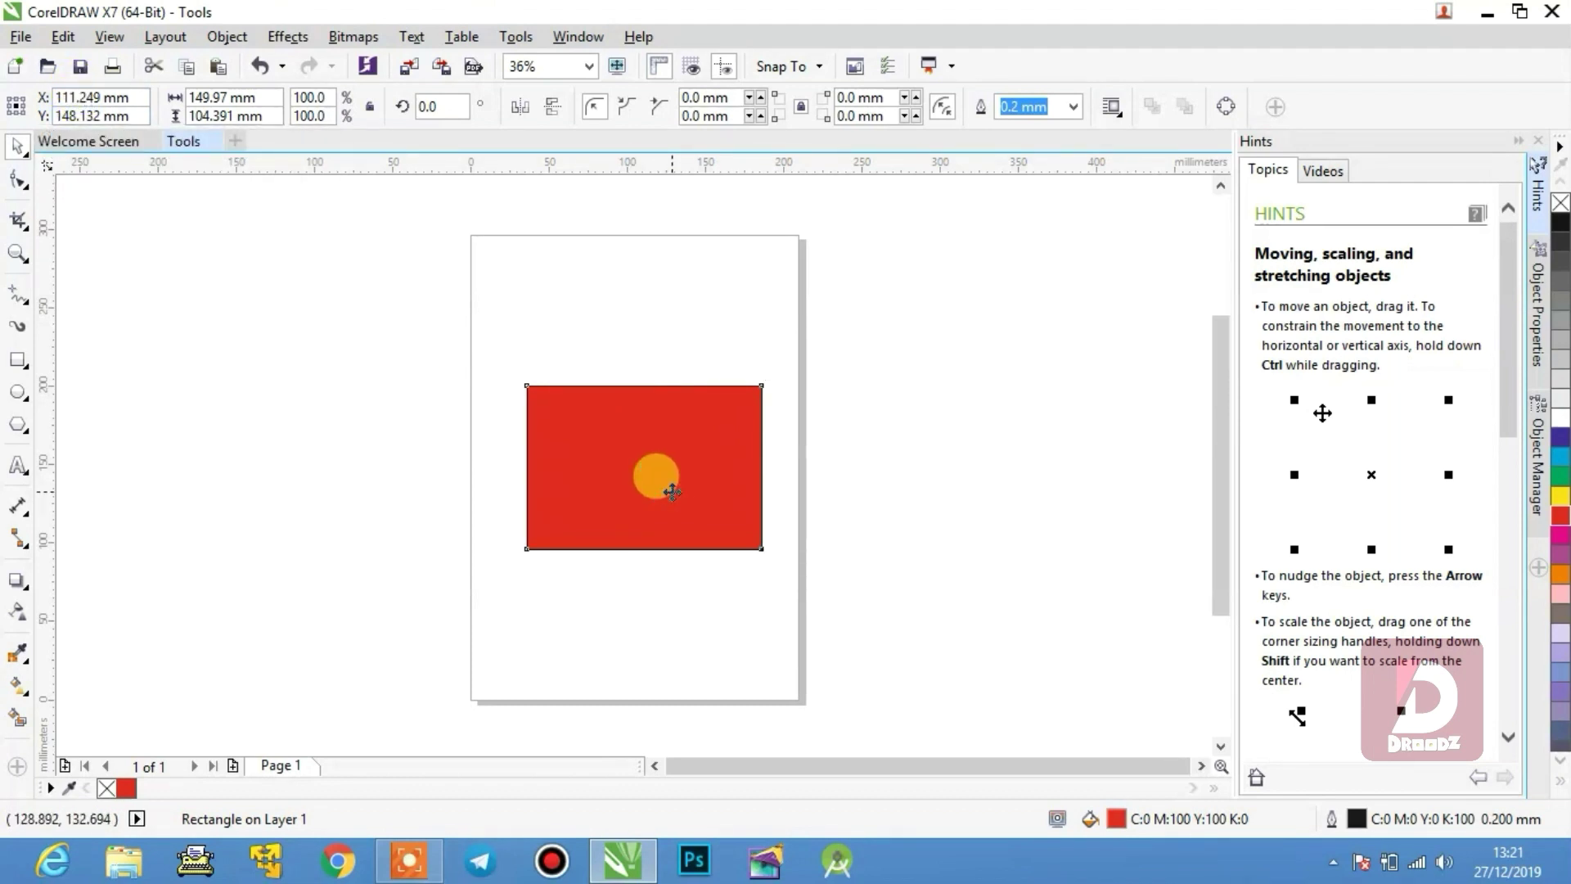
left_click_drag(672, 492, 641, 429)
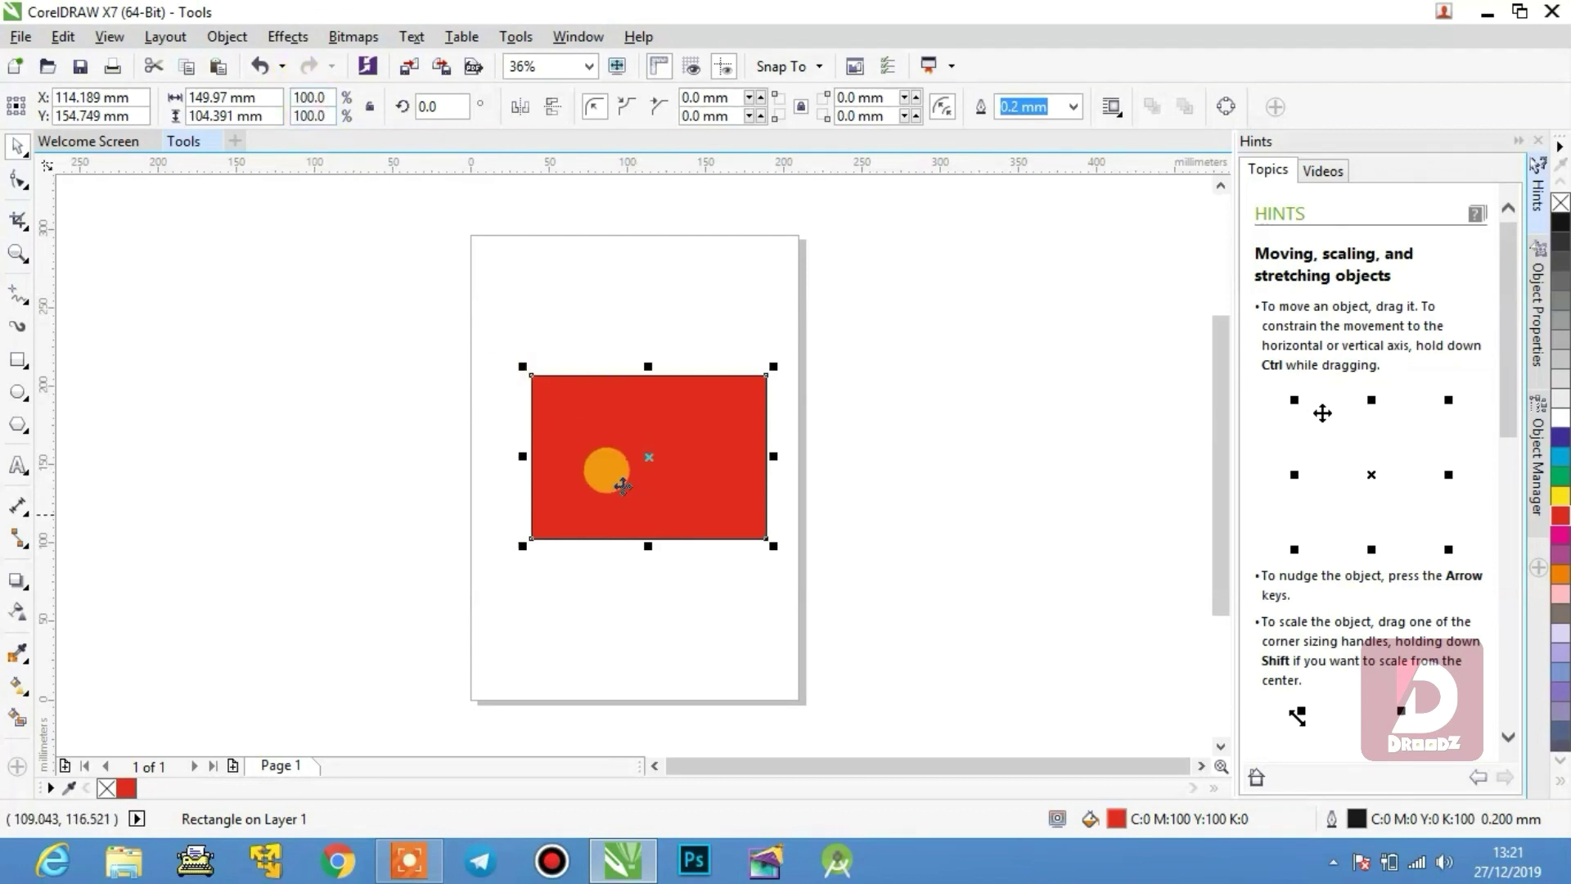
Try scaling the red rectangle to 50% horizontally and 50% vertically, and undo both scale changes.
double_click(313, 97)
type("5")
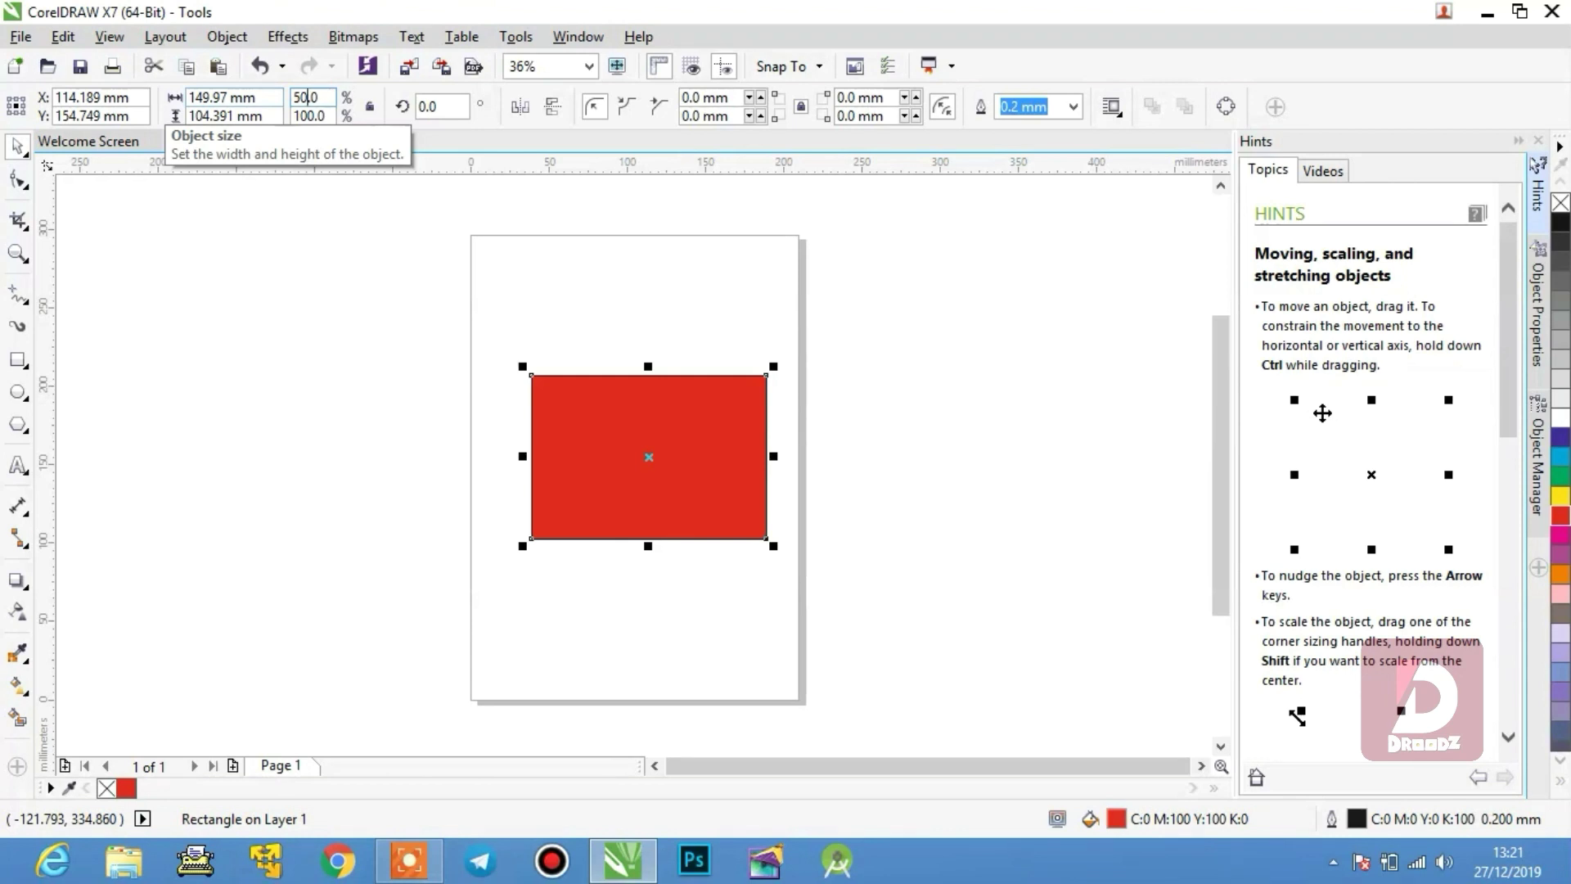
type("0")
key("Return")
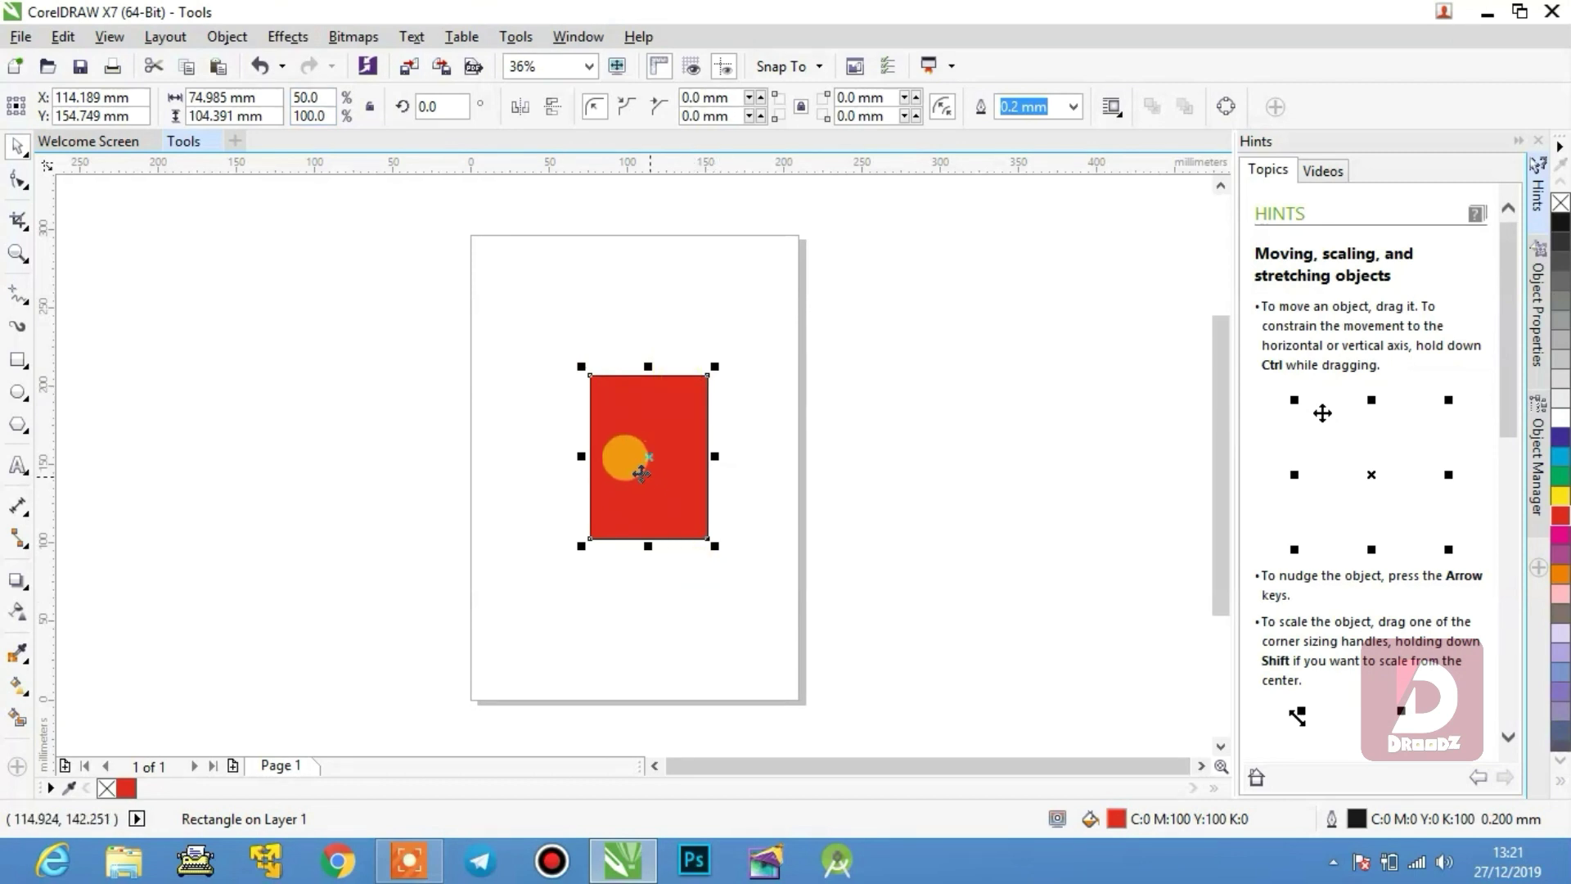
left_click_drag(315, 115, 296, 116)
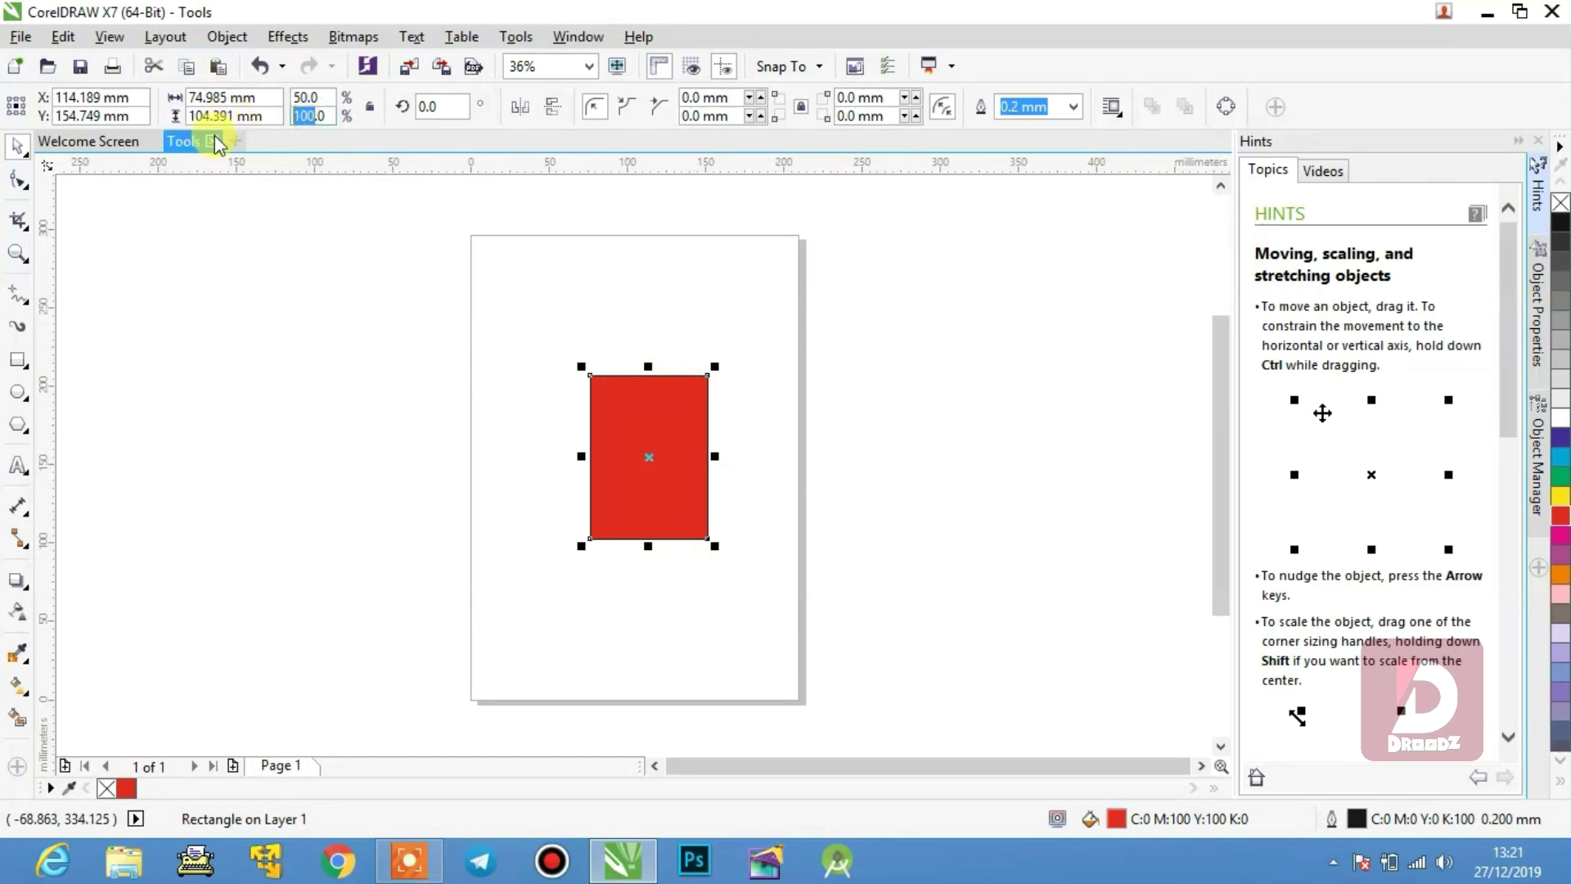
type("50")
key("Return")
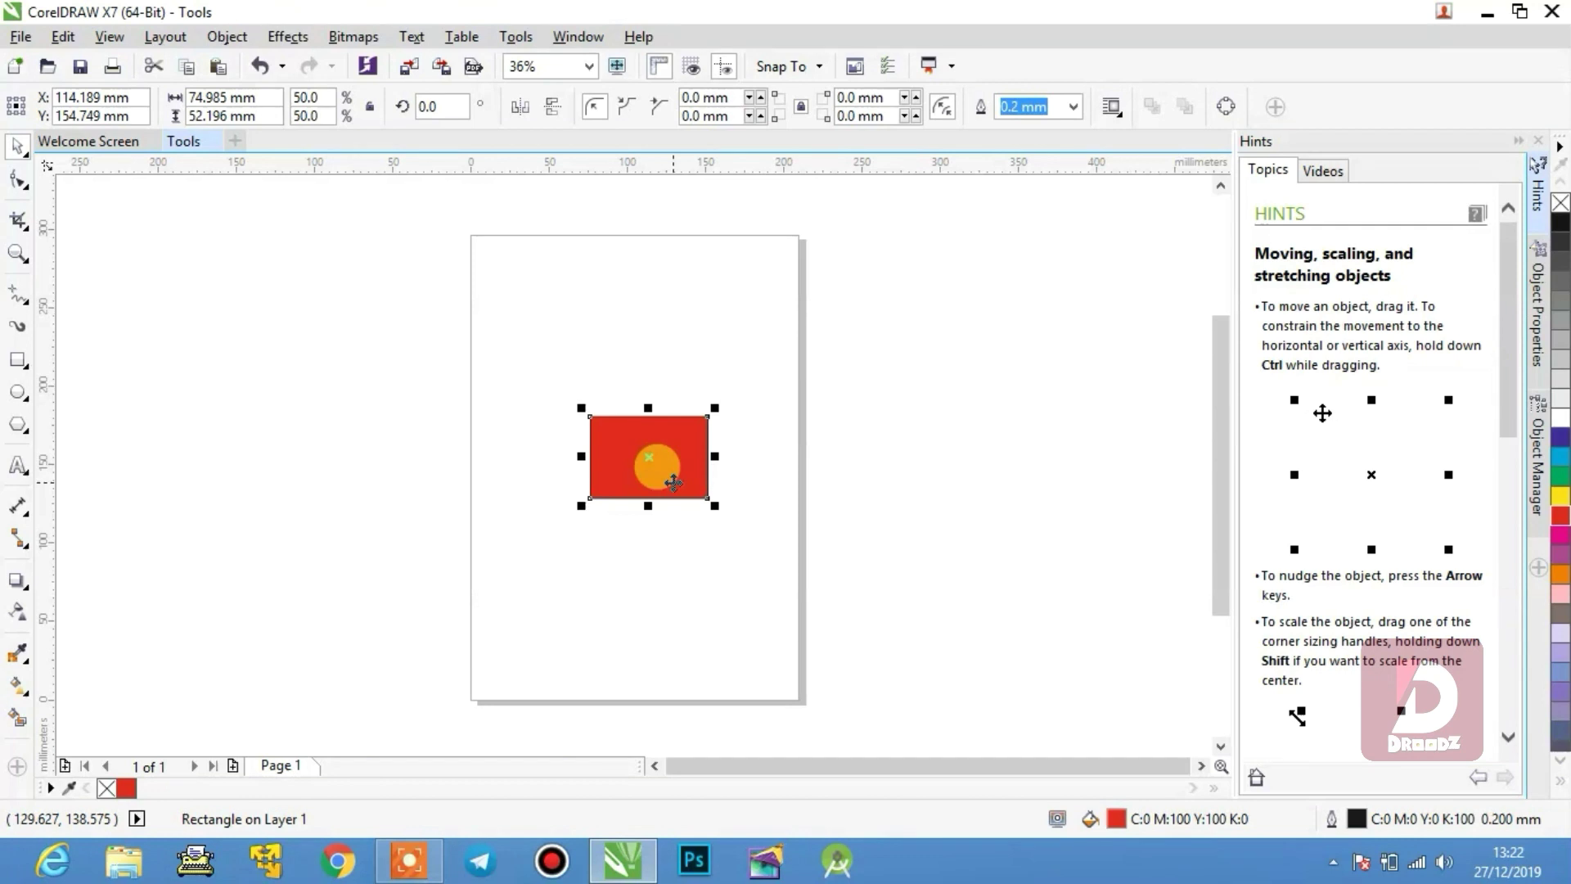
key("ctrl+z")
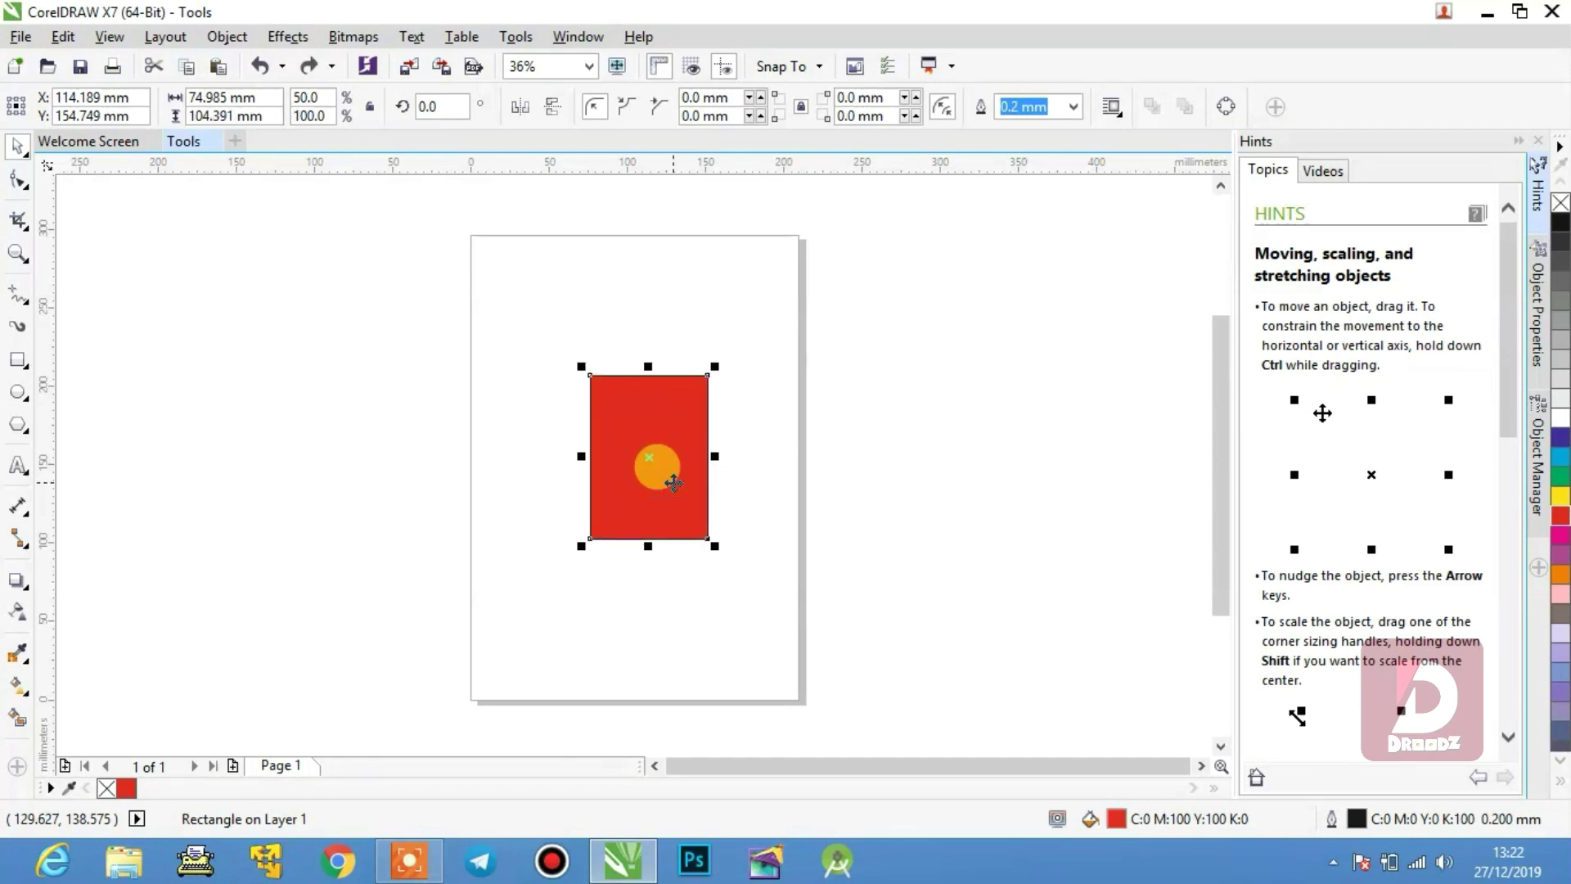
key("ctrl+z")
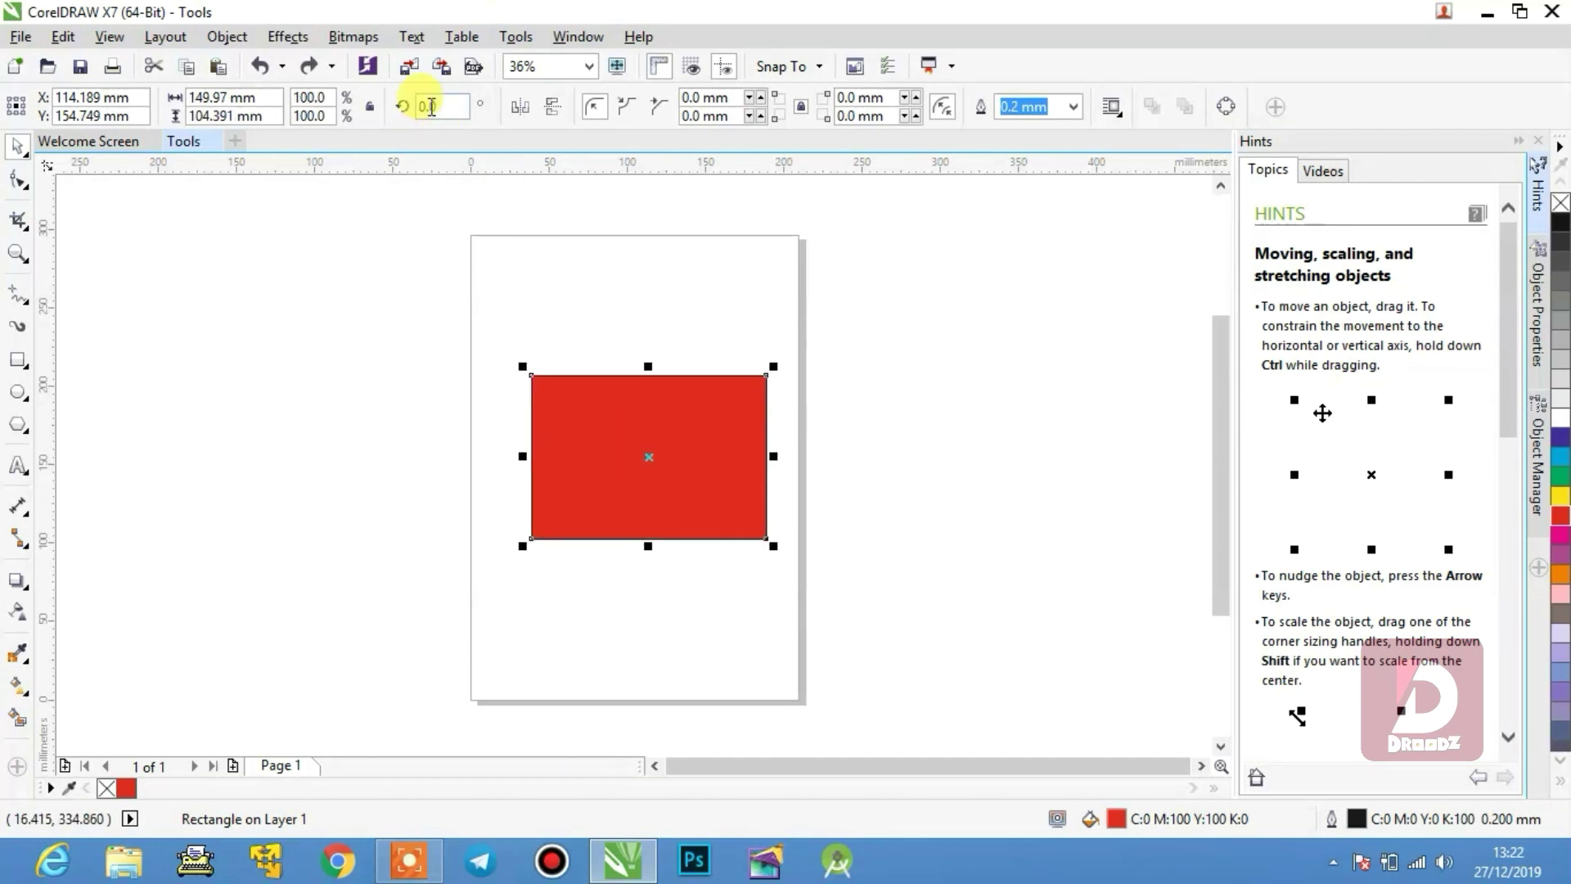
Set the red rectangle's angle of rotation to 60 degrees.
left_click(412, 106)
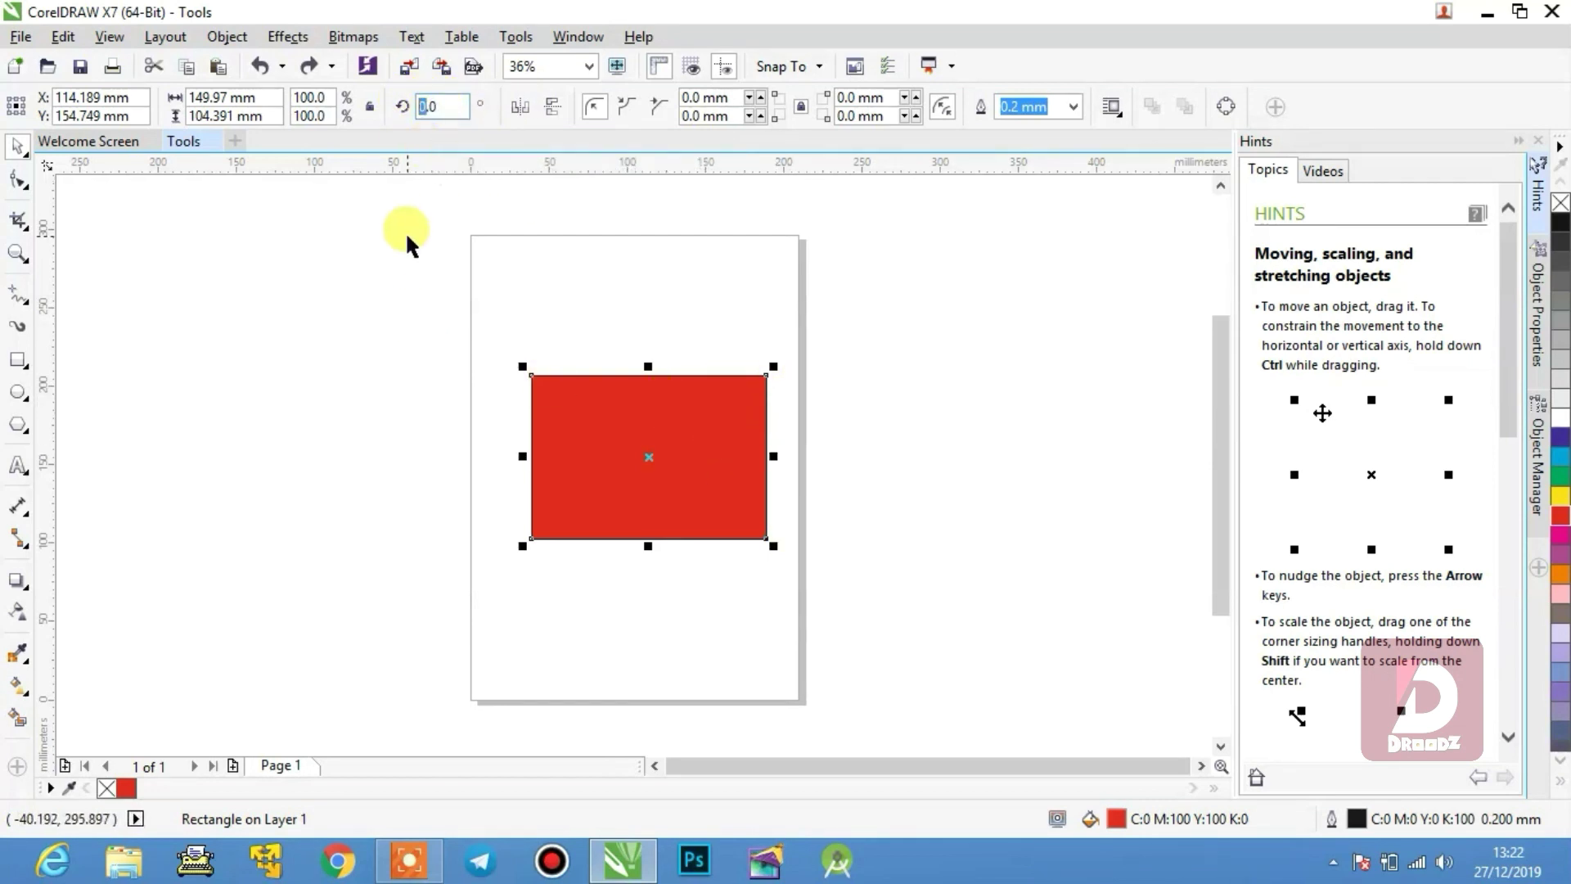
type("60")
key("Return")
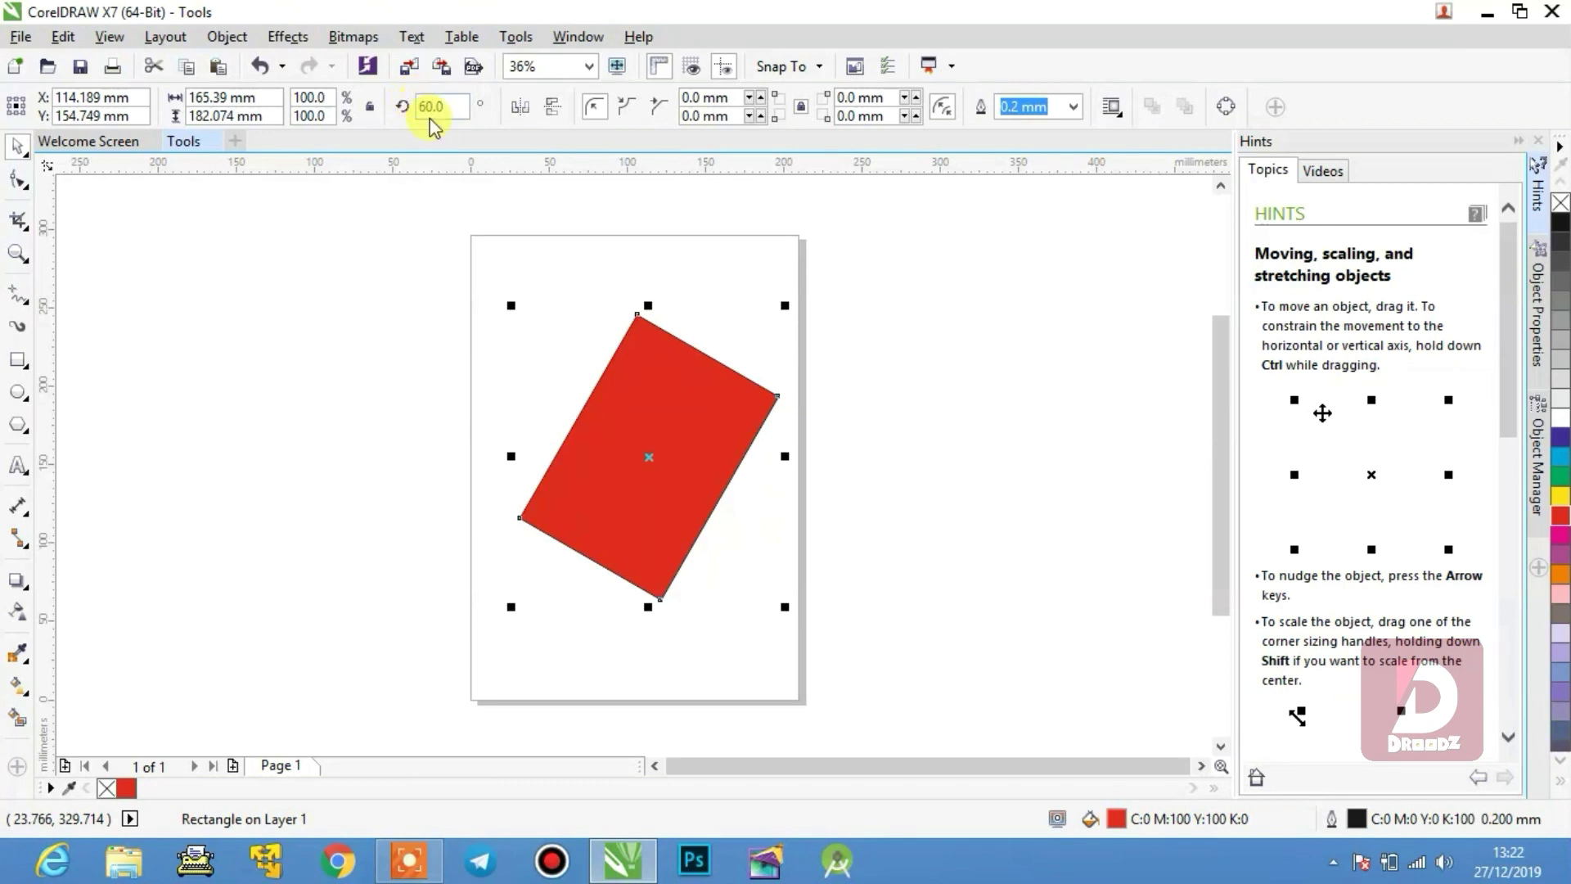
Rotate the red rectangle freehand about its centre to an angle of about 180 degrees.
left_click(650, 397)
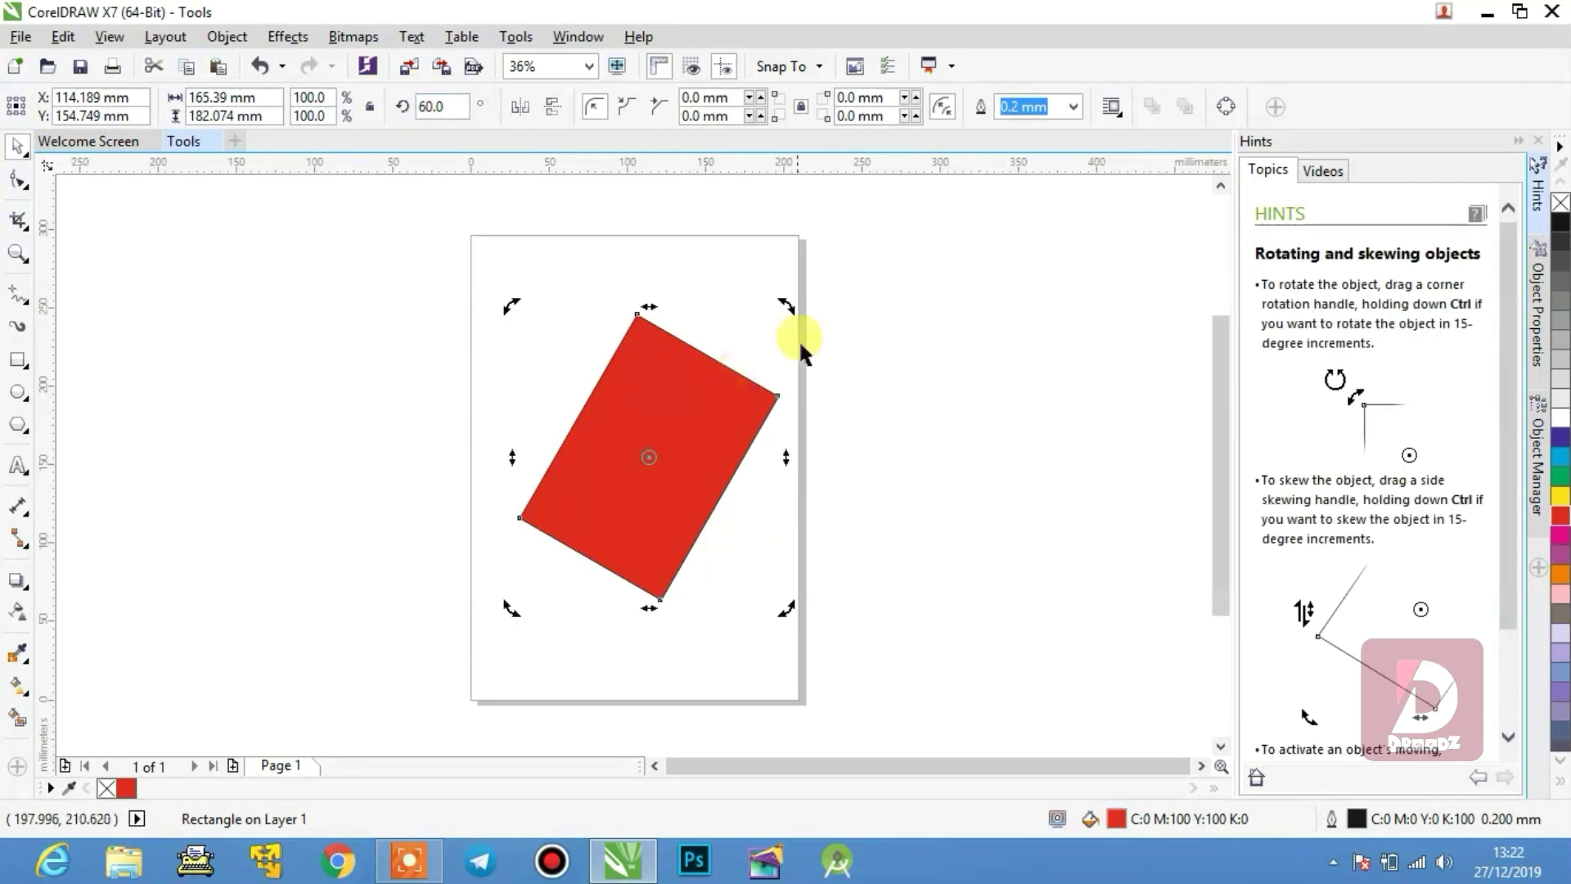
left_click(670, 544)
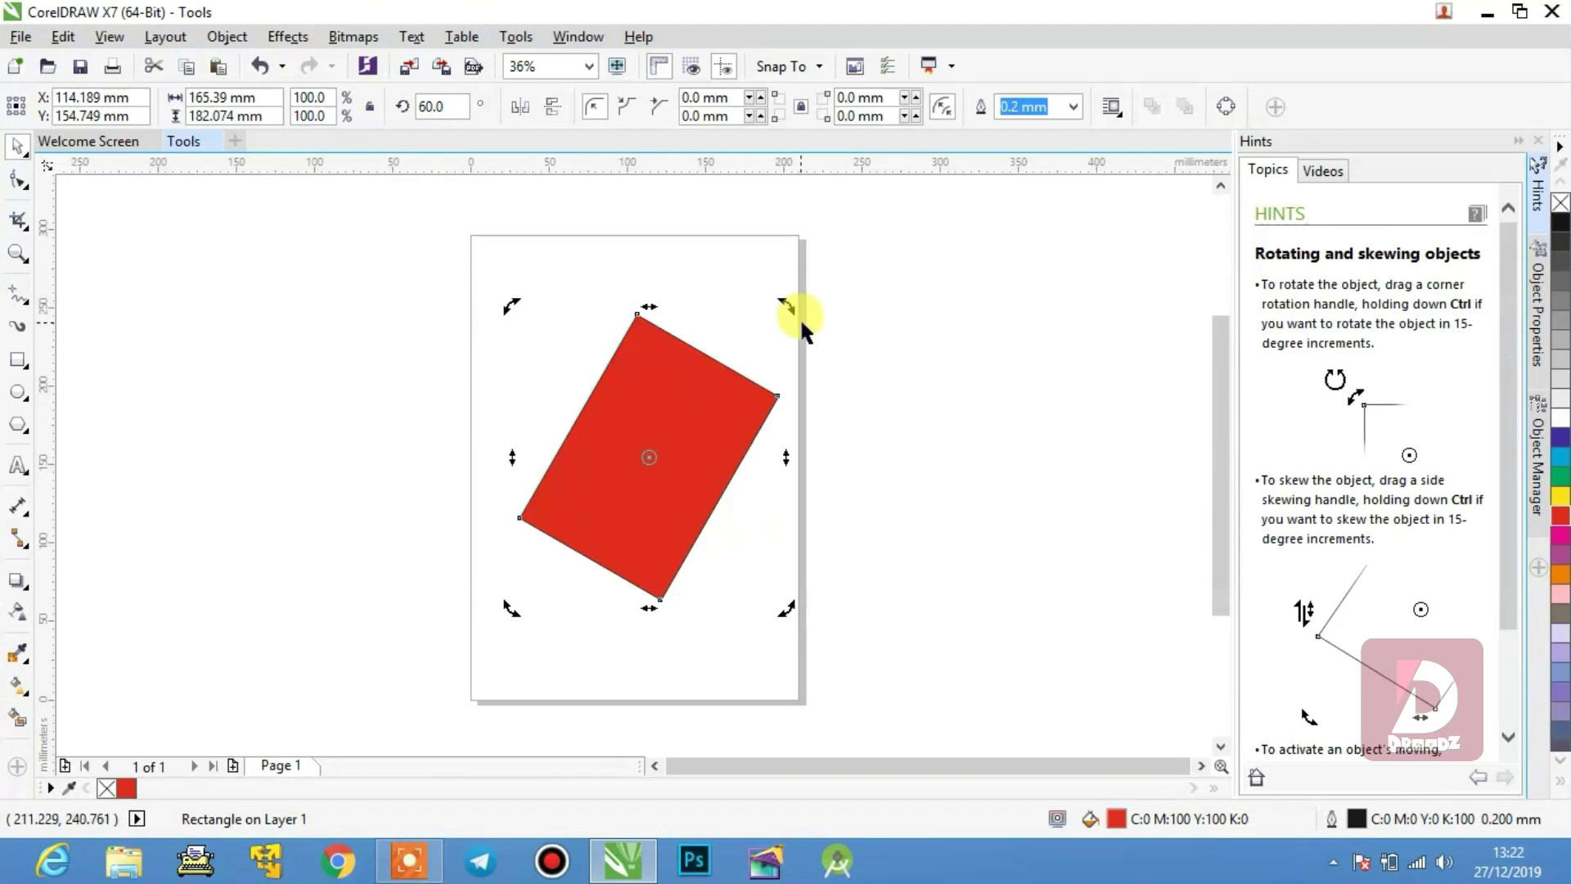
left_click_drag(785, 302, 508, 429)
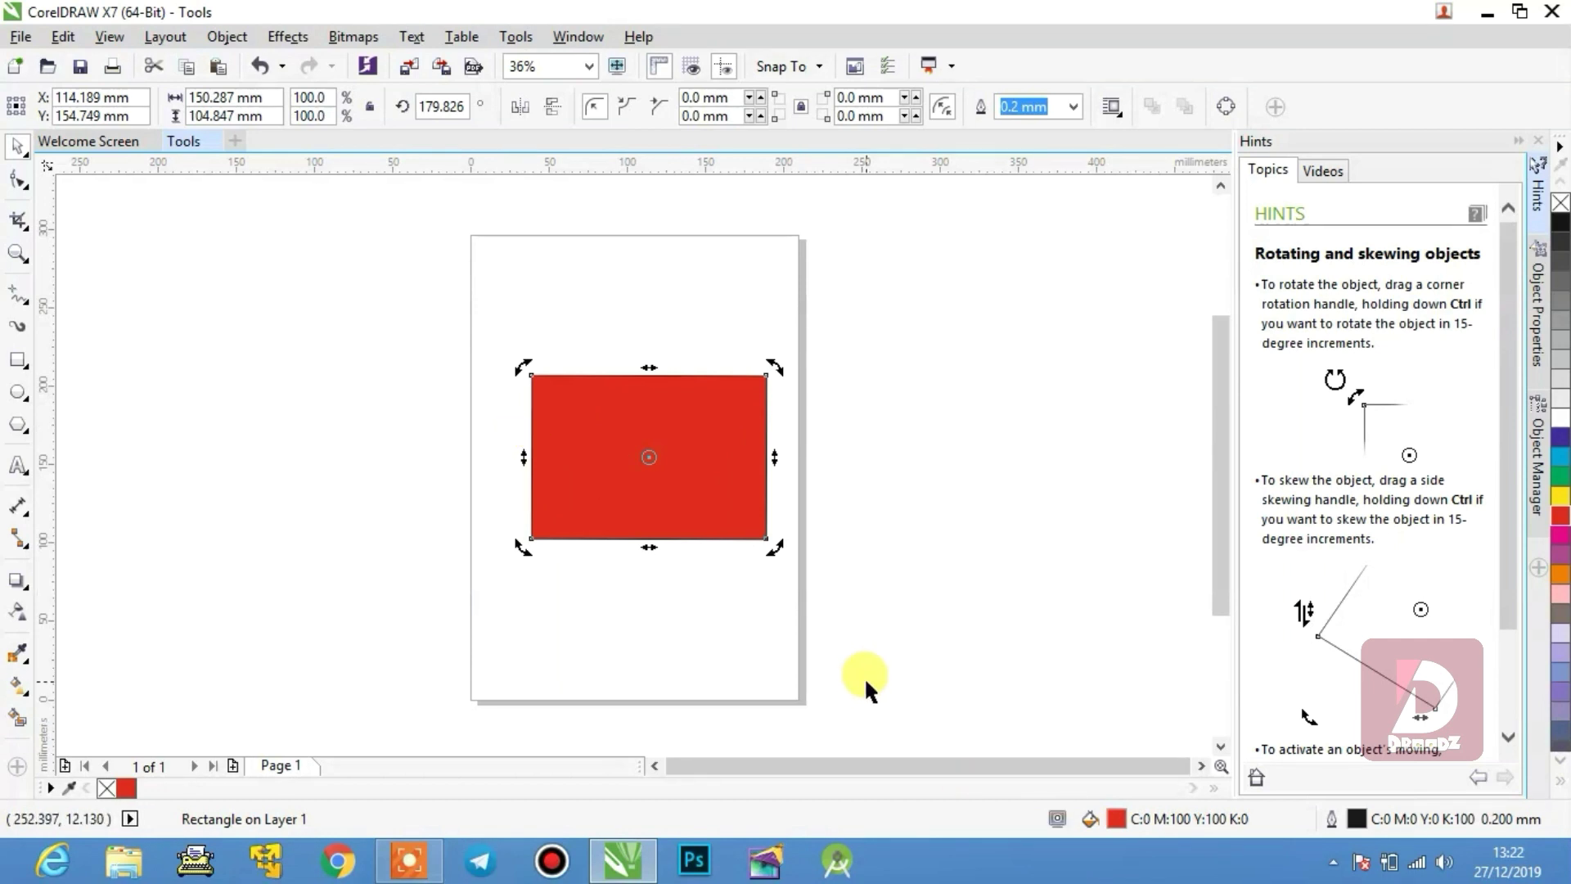
Stretch the red rectangle upward and downward to about 265 mm high and place its centre at about X 112 mm, Y 154 mm.
left_click(648, 378)
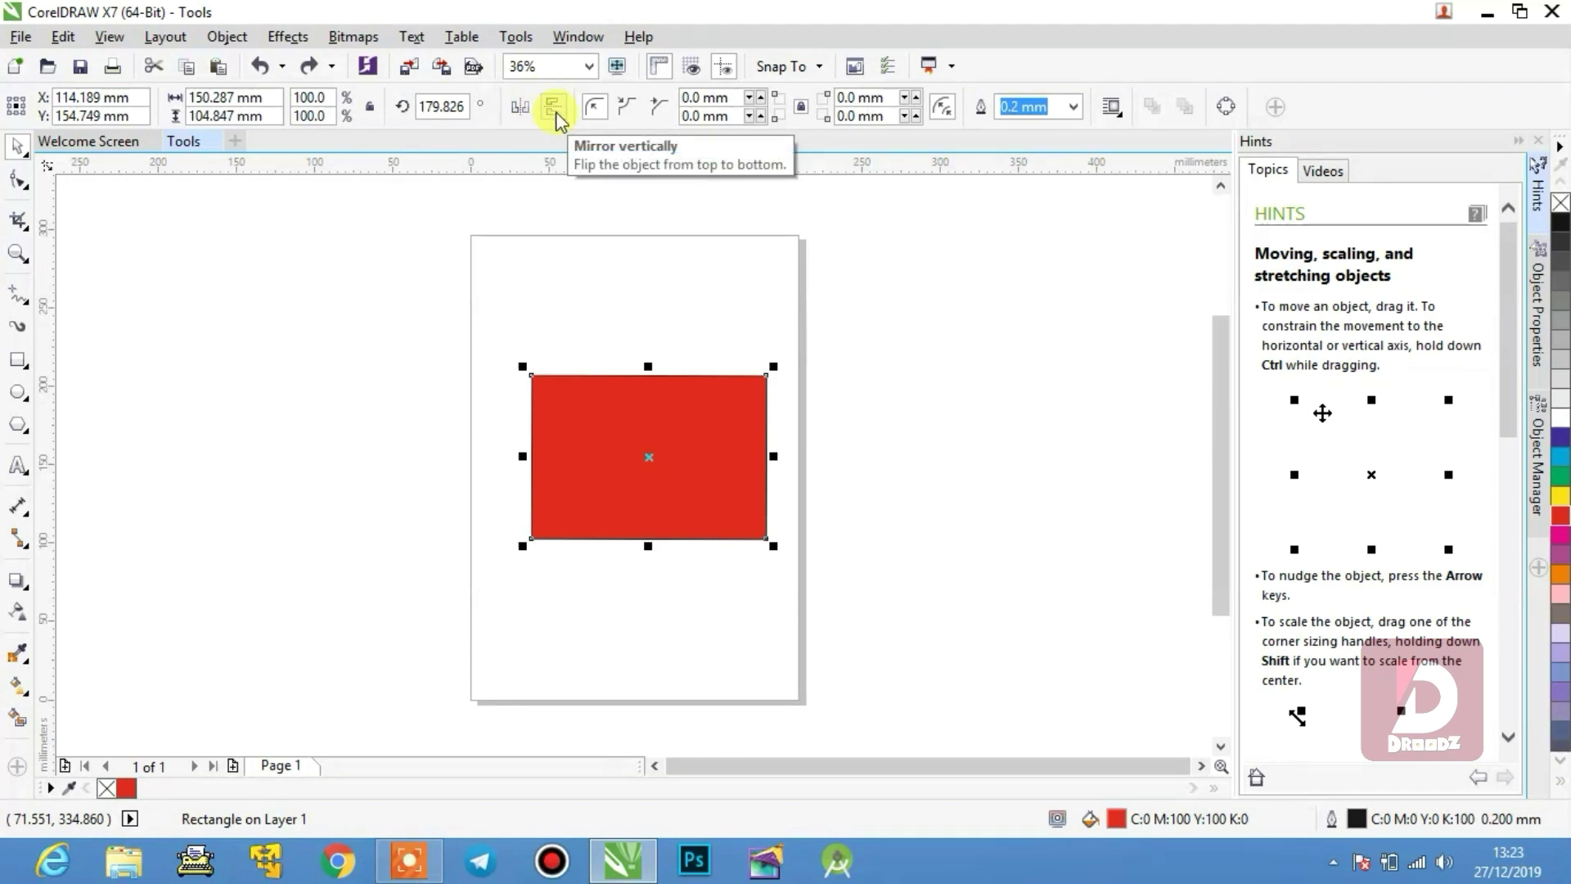
left_click_drag(647, 367, 643, 228)
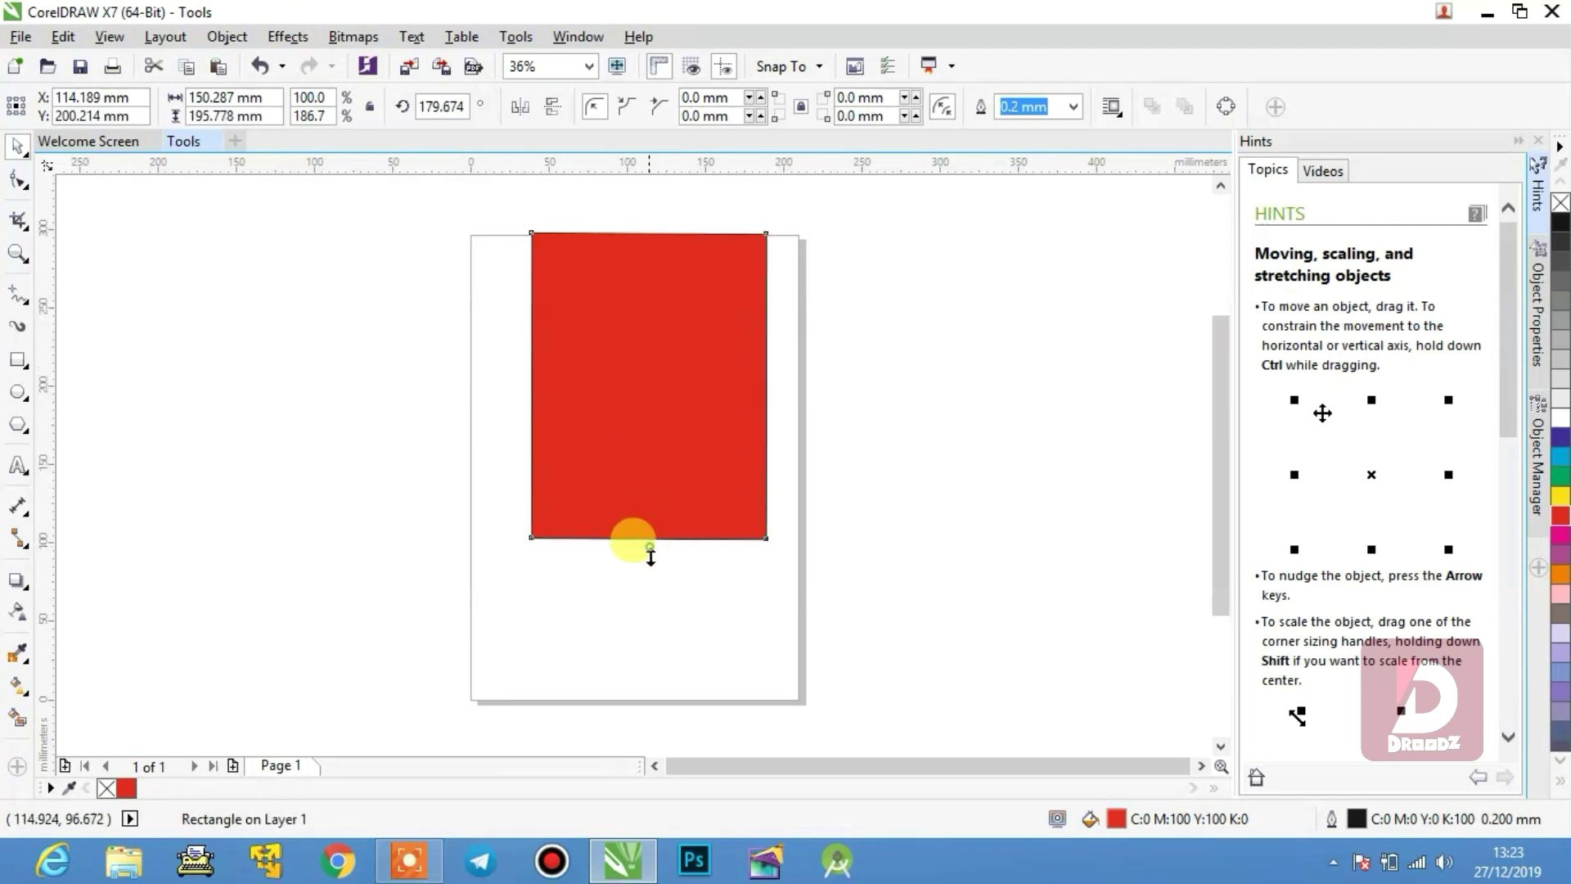
left_click_drag(634, 547, 632, 647)
mouse_move(625, 387)
left_mouse_down()
mouse_move(623, 425)
mouse_move(617, 397)
left_mouse_up()
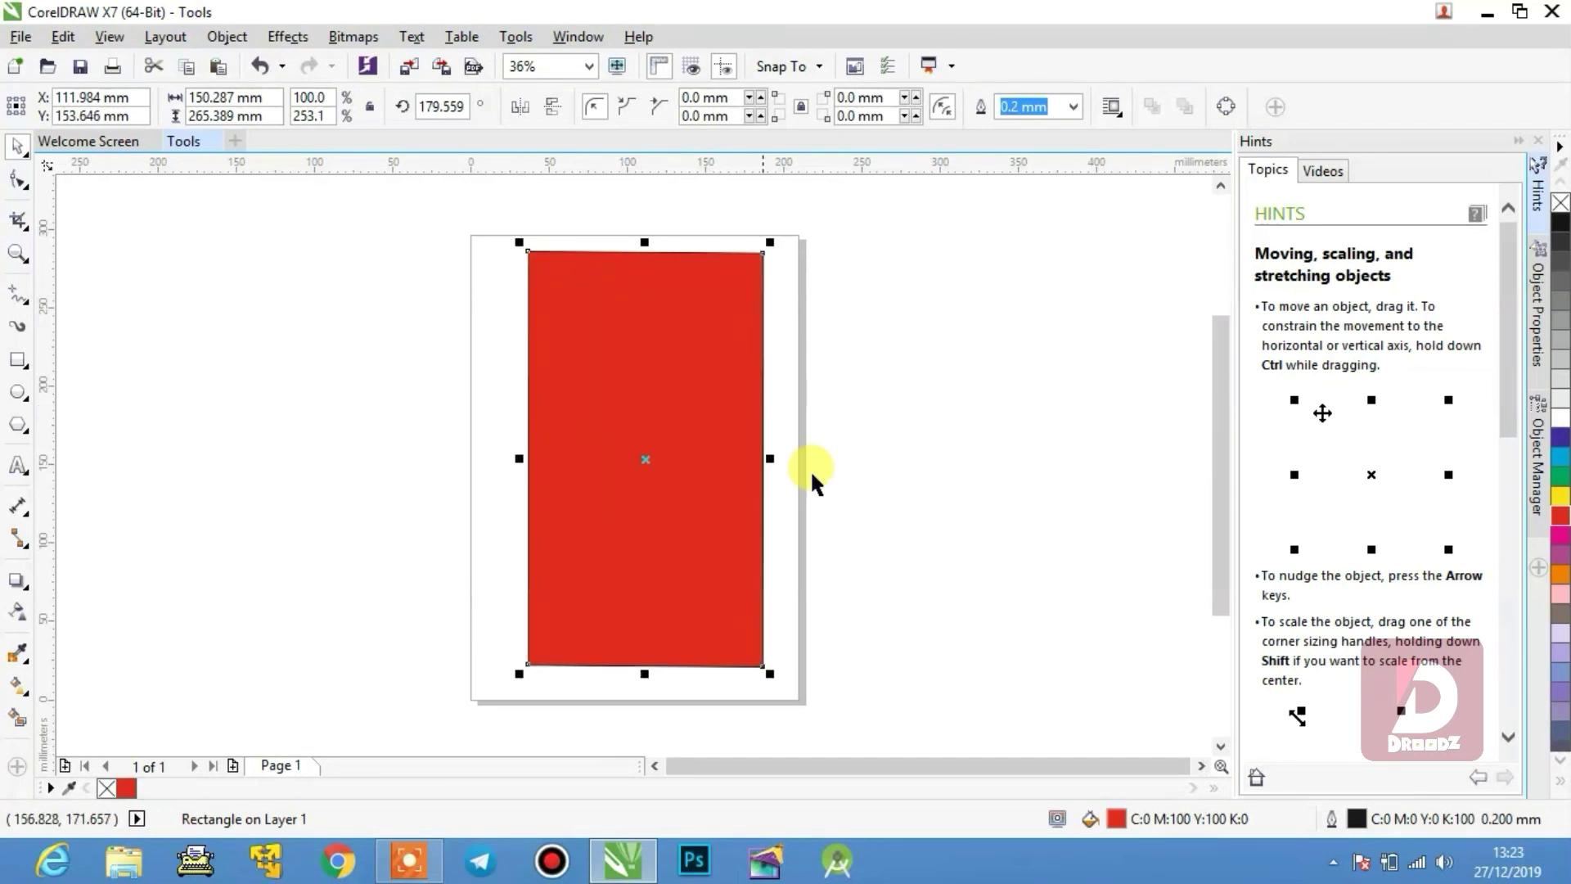
Draw a rectangle about 150 mm wide and 99 mm high over the red shape's lower half and fill it cyan.
left_click(18, 360)
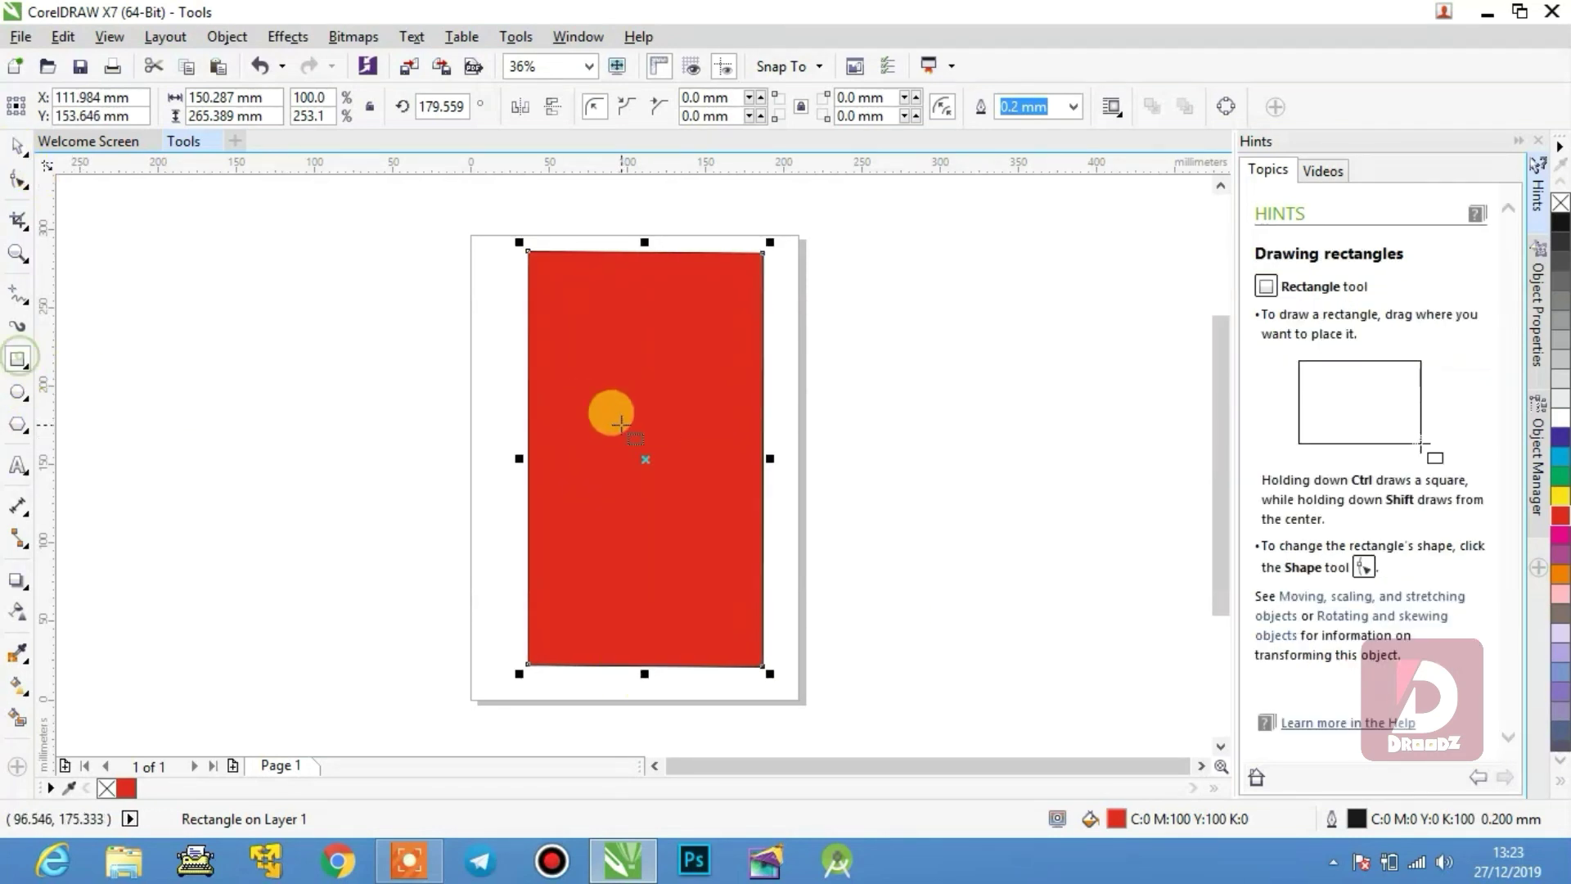
left_click_drag(534, 456, 762, 612)
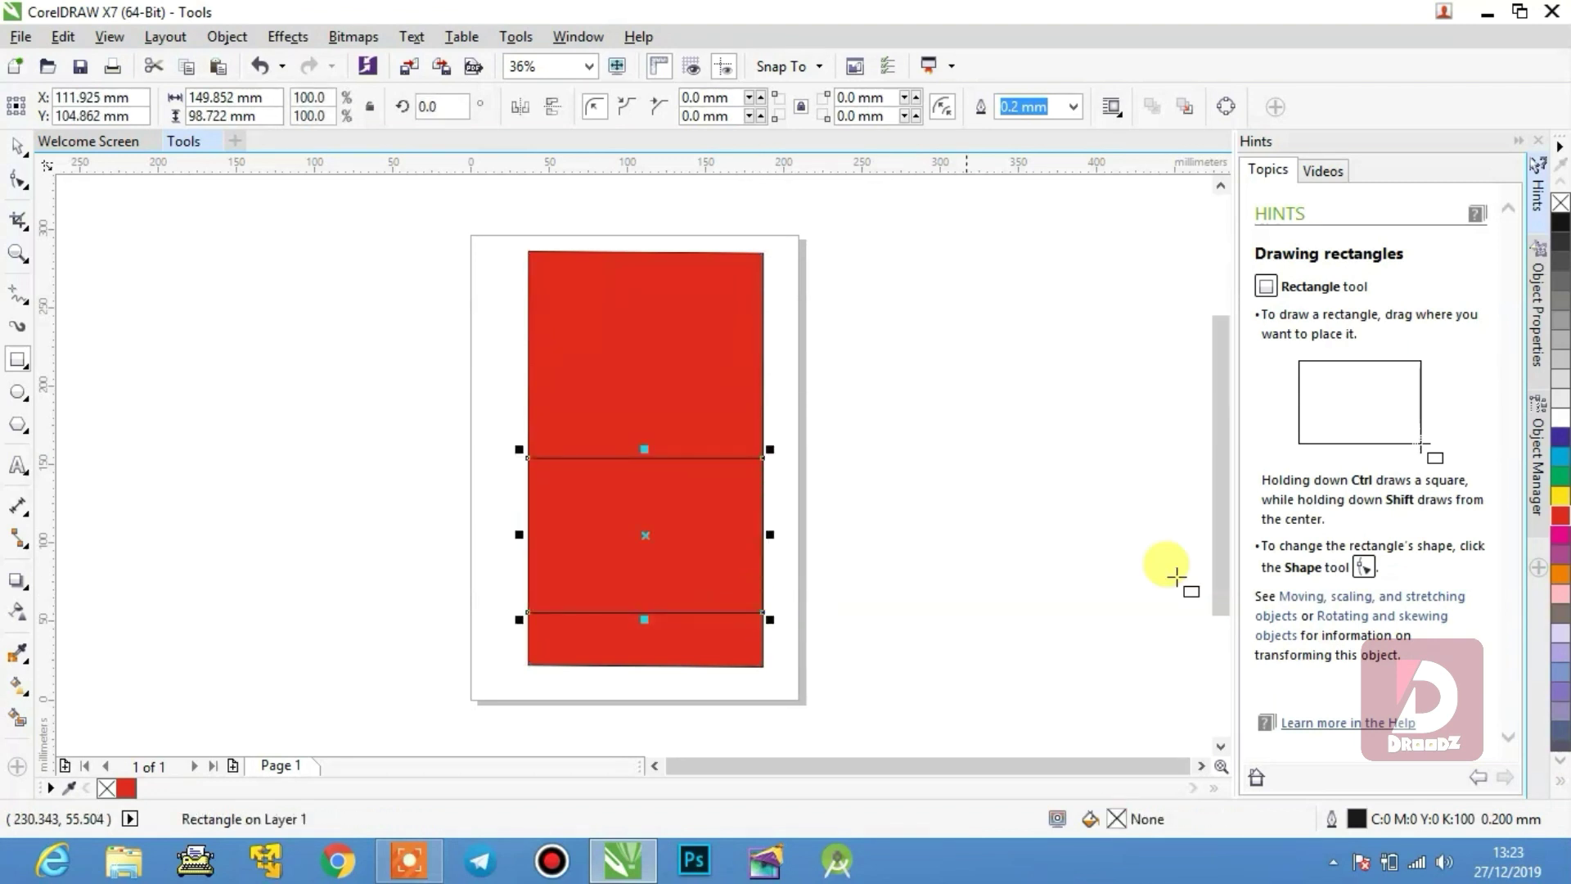
left_click(1559, 458)
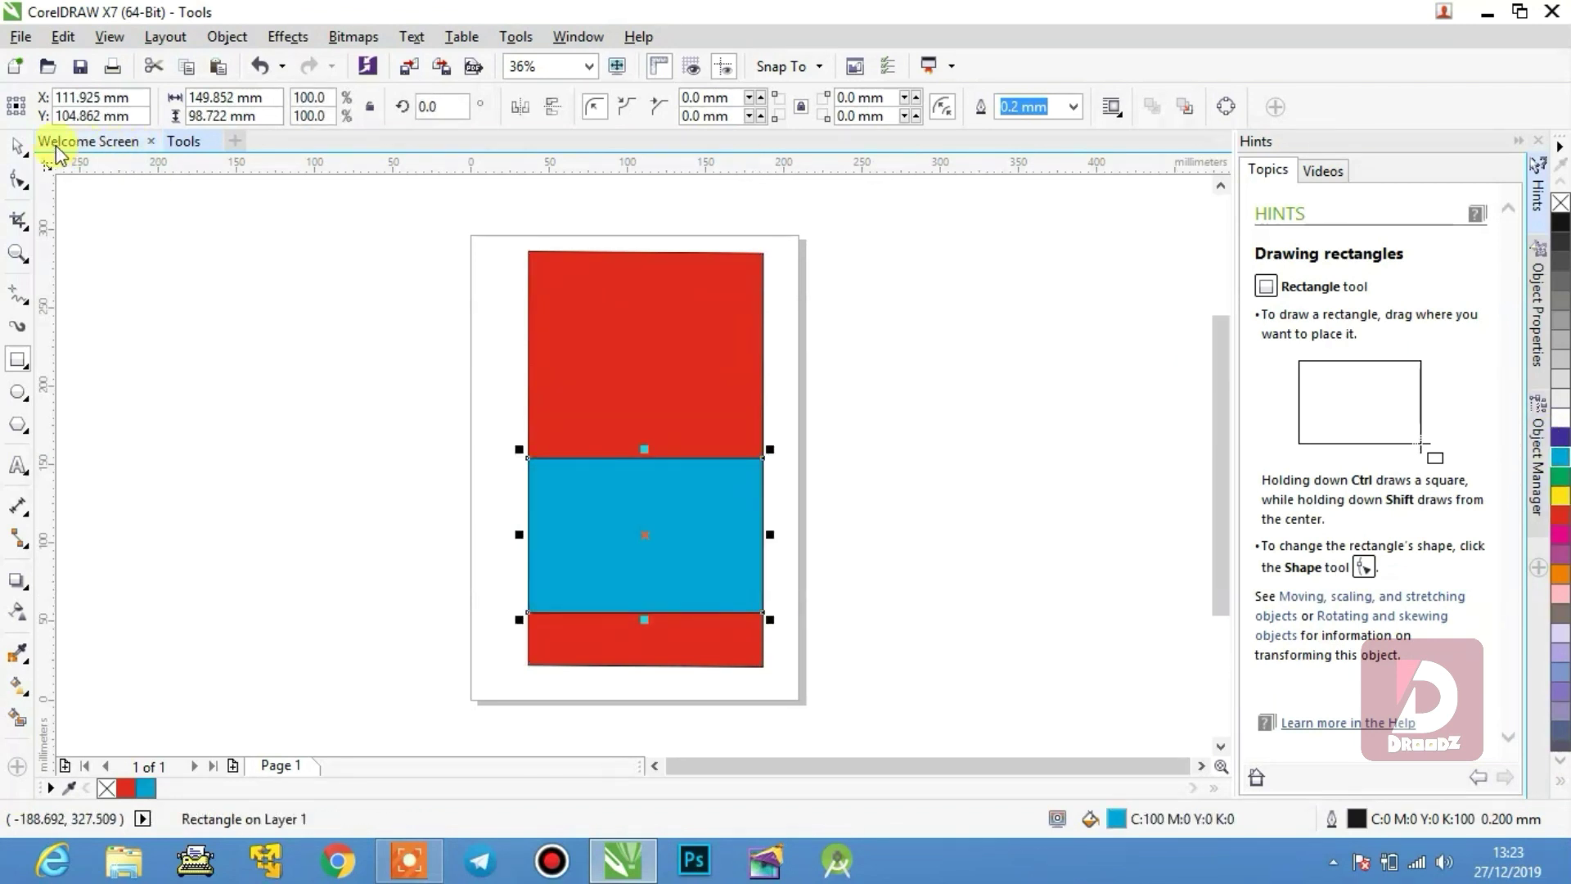
Select the red and cyan rectangles together and group them.
left_click(17, 145)
left_click(941, 482)
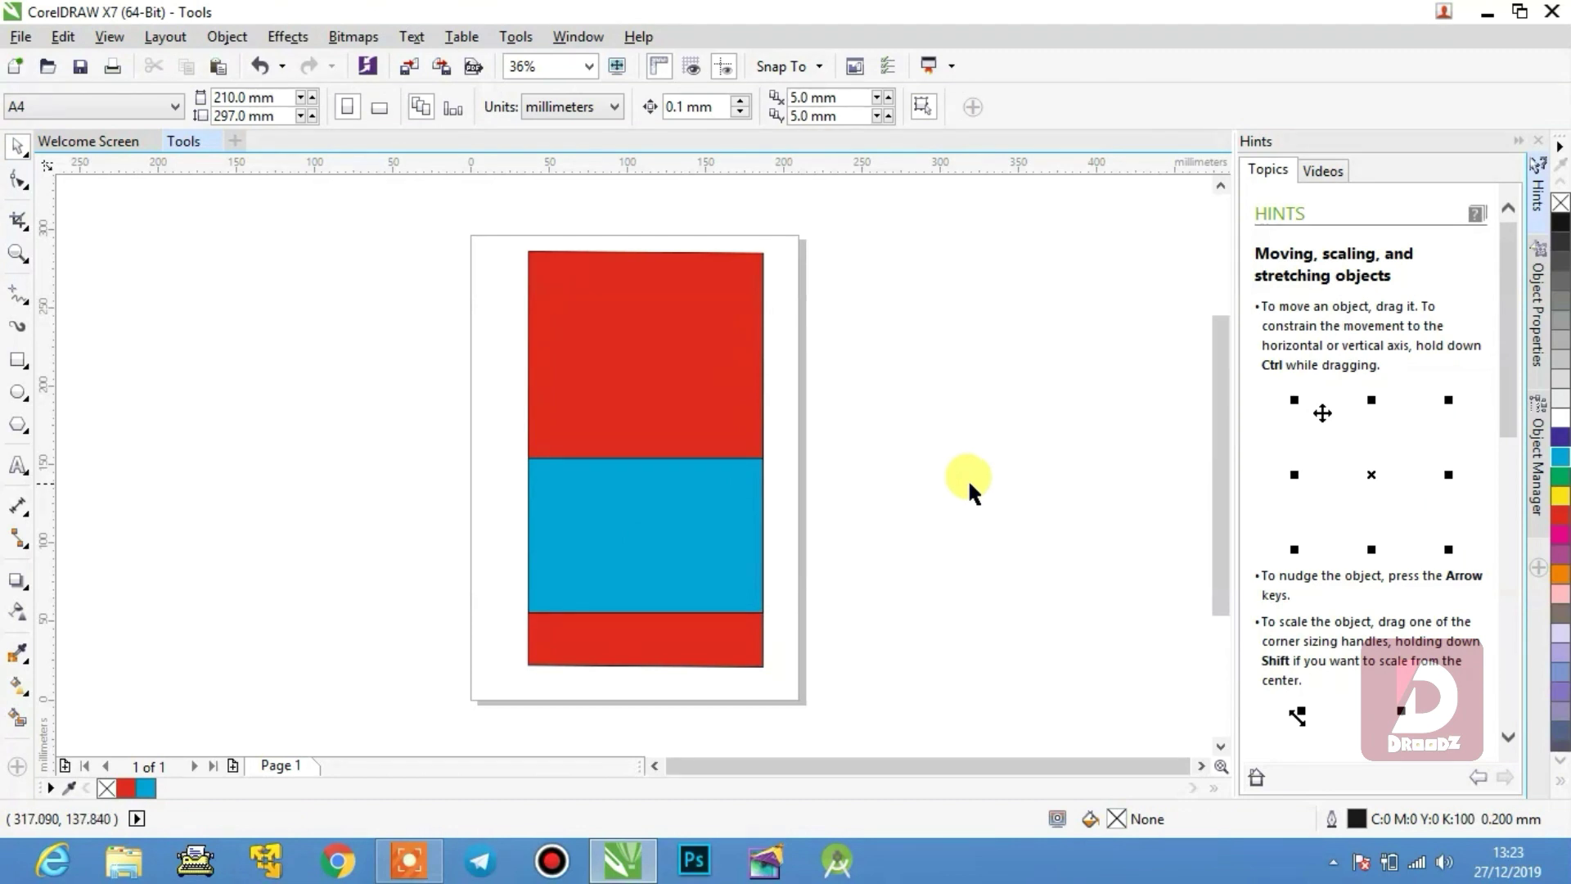
left_click_drag(386, 208, 876, 711)
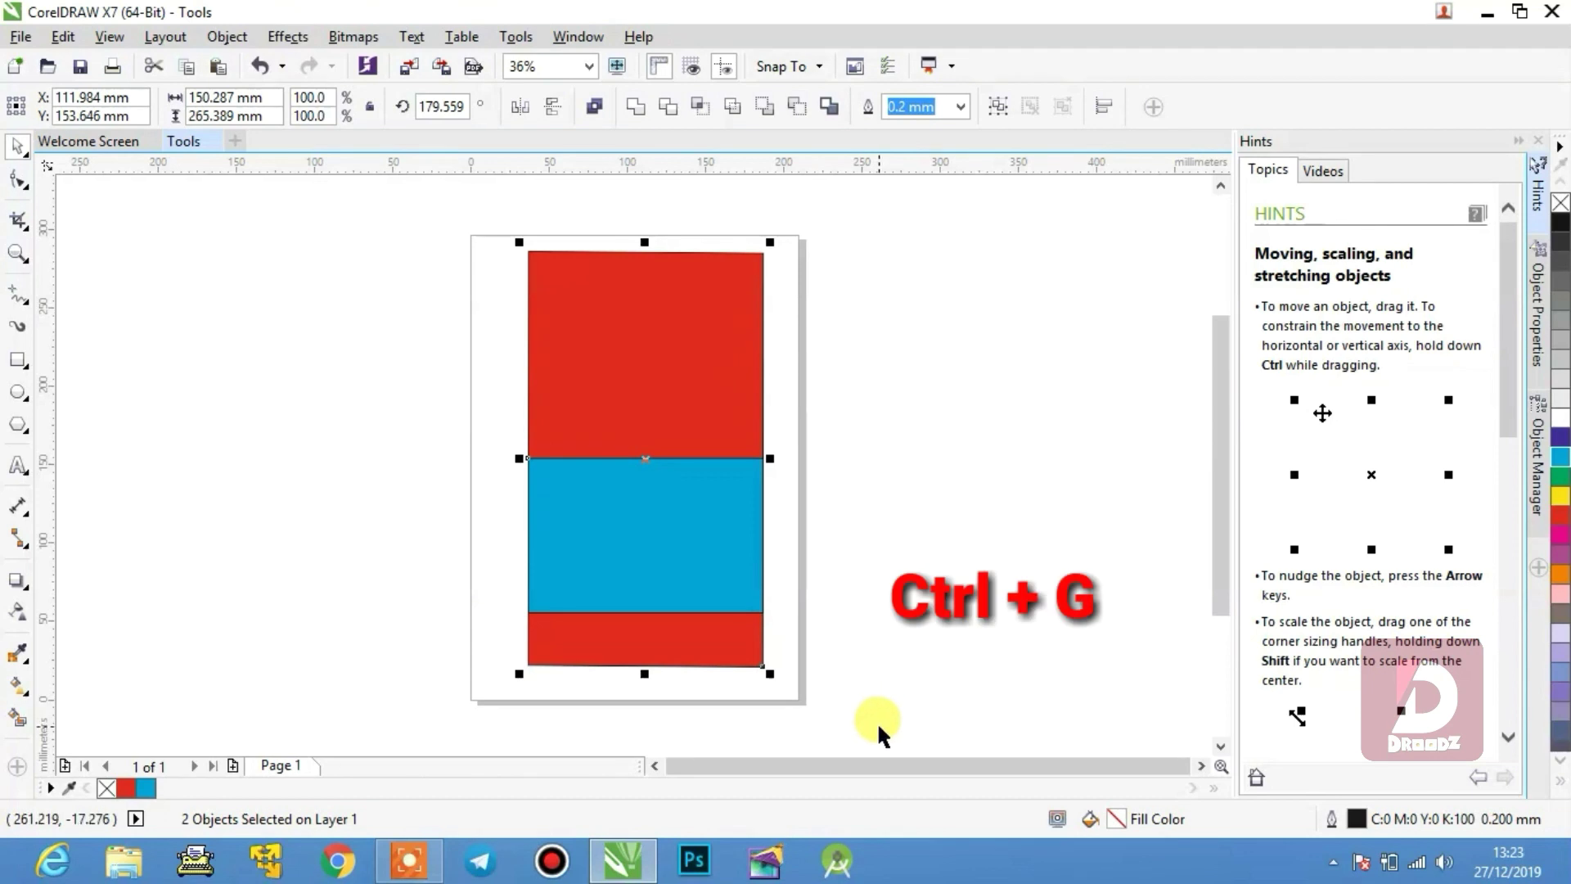
key("ctrl+g")
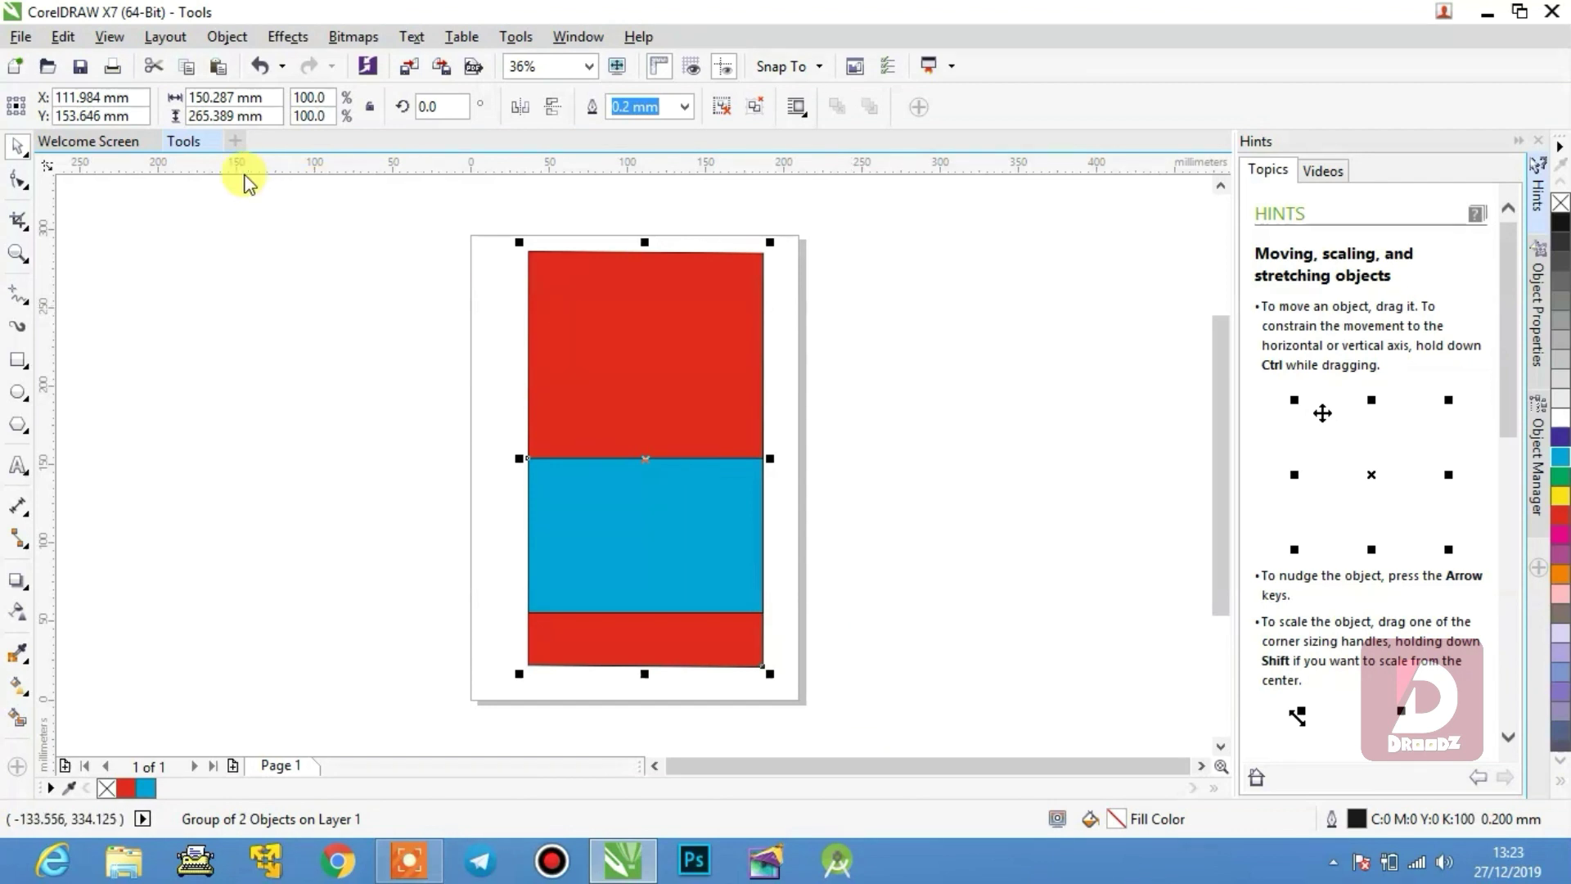
Ungroup the two rectangles and try moving the cyan rectangle on its own.
left_click(221, 38)
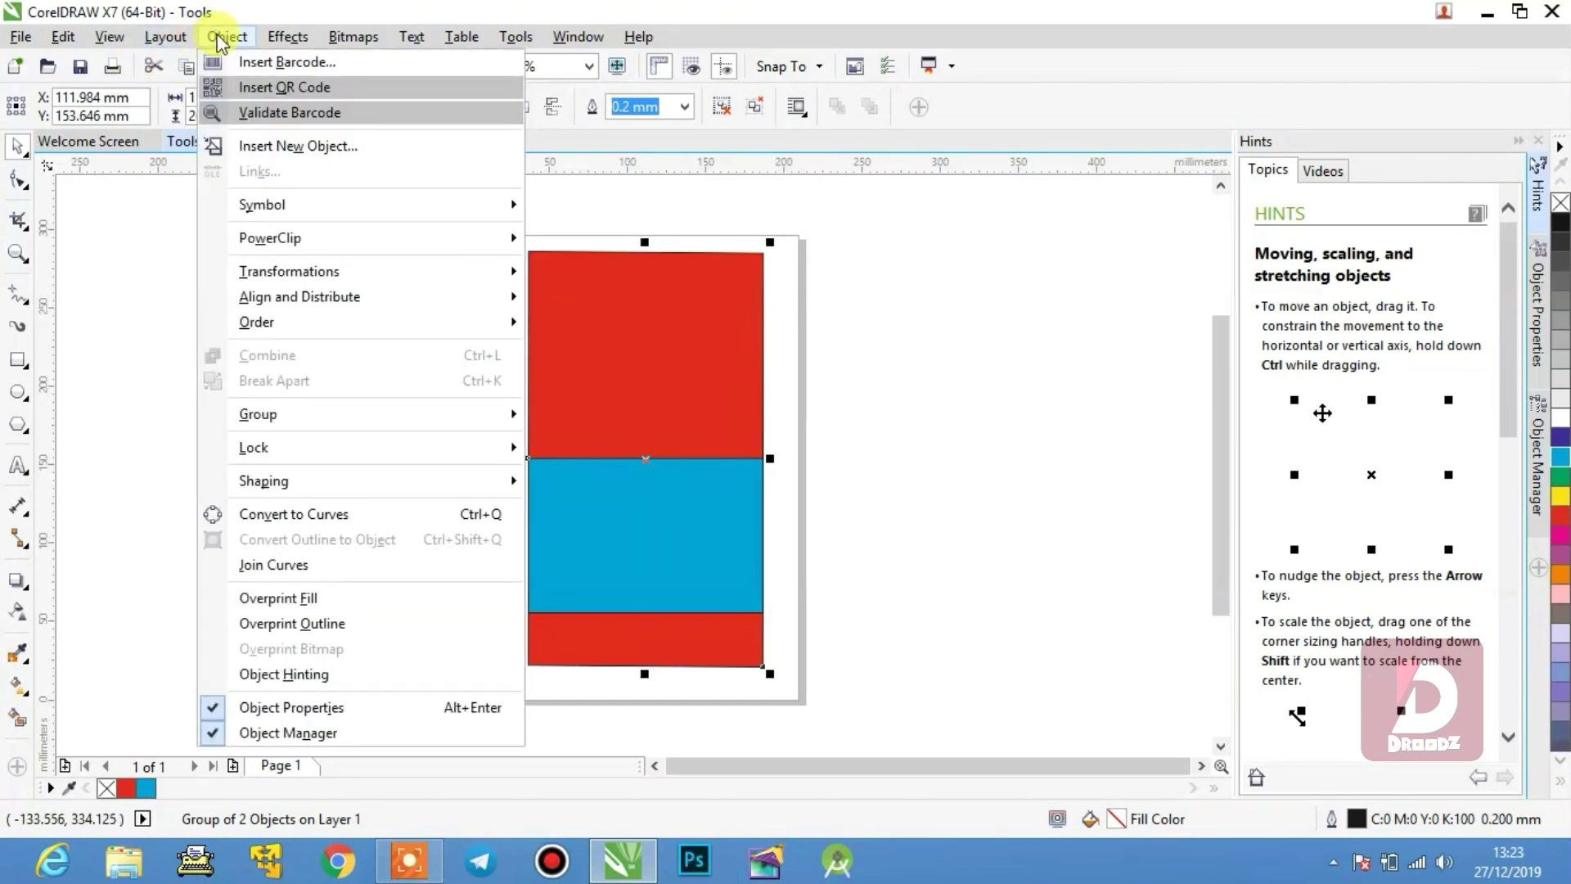
mouse_move(262, 415)
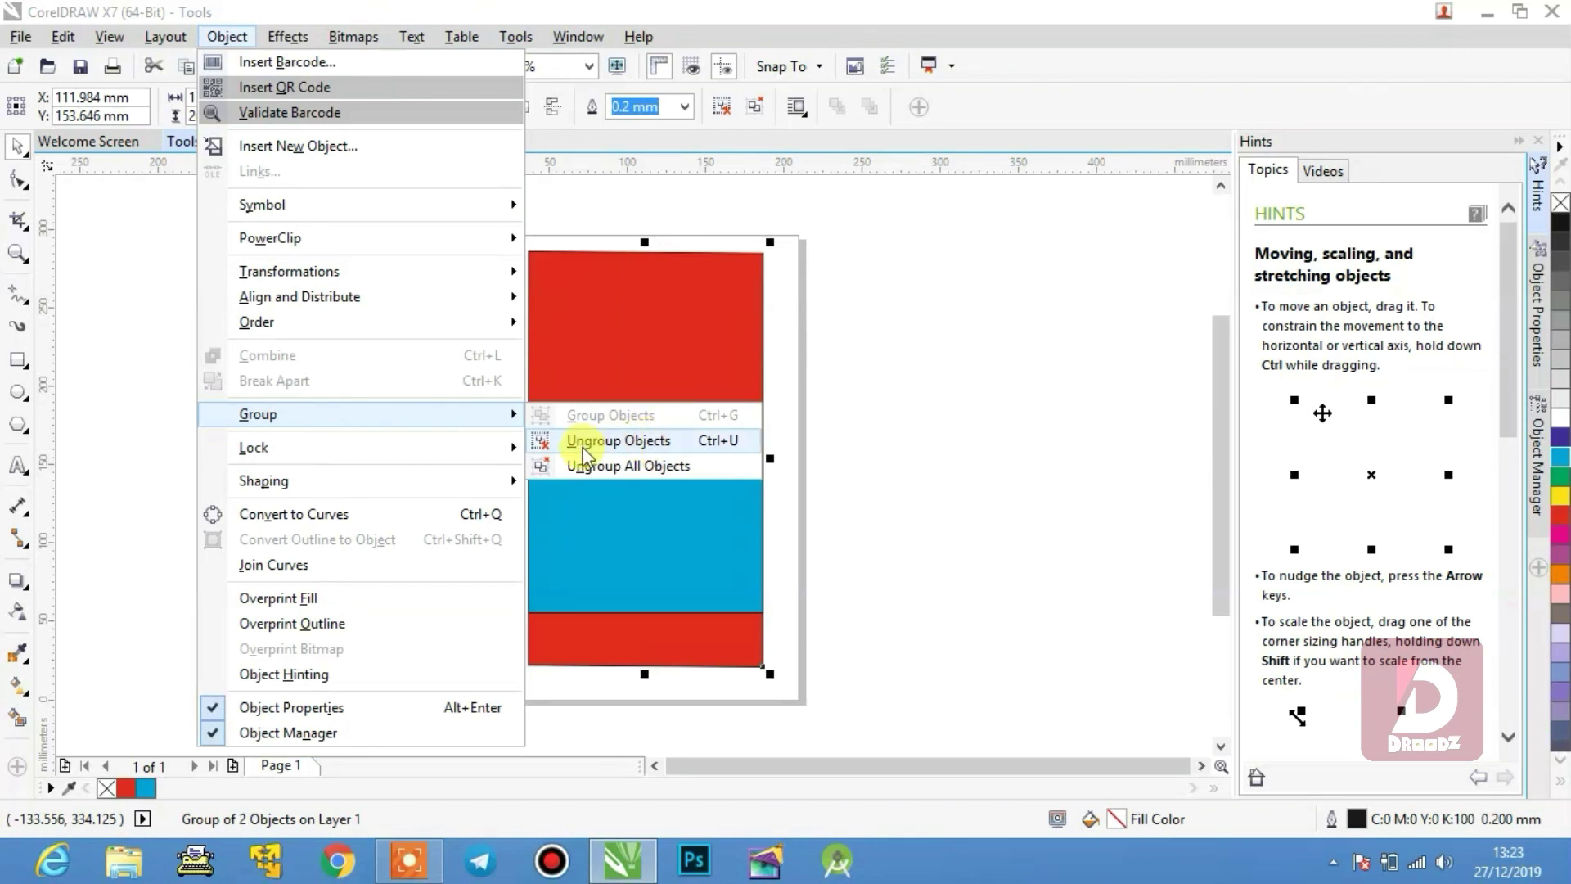
left_click(882, 437)
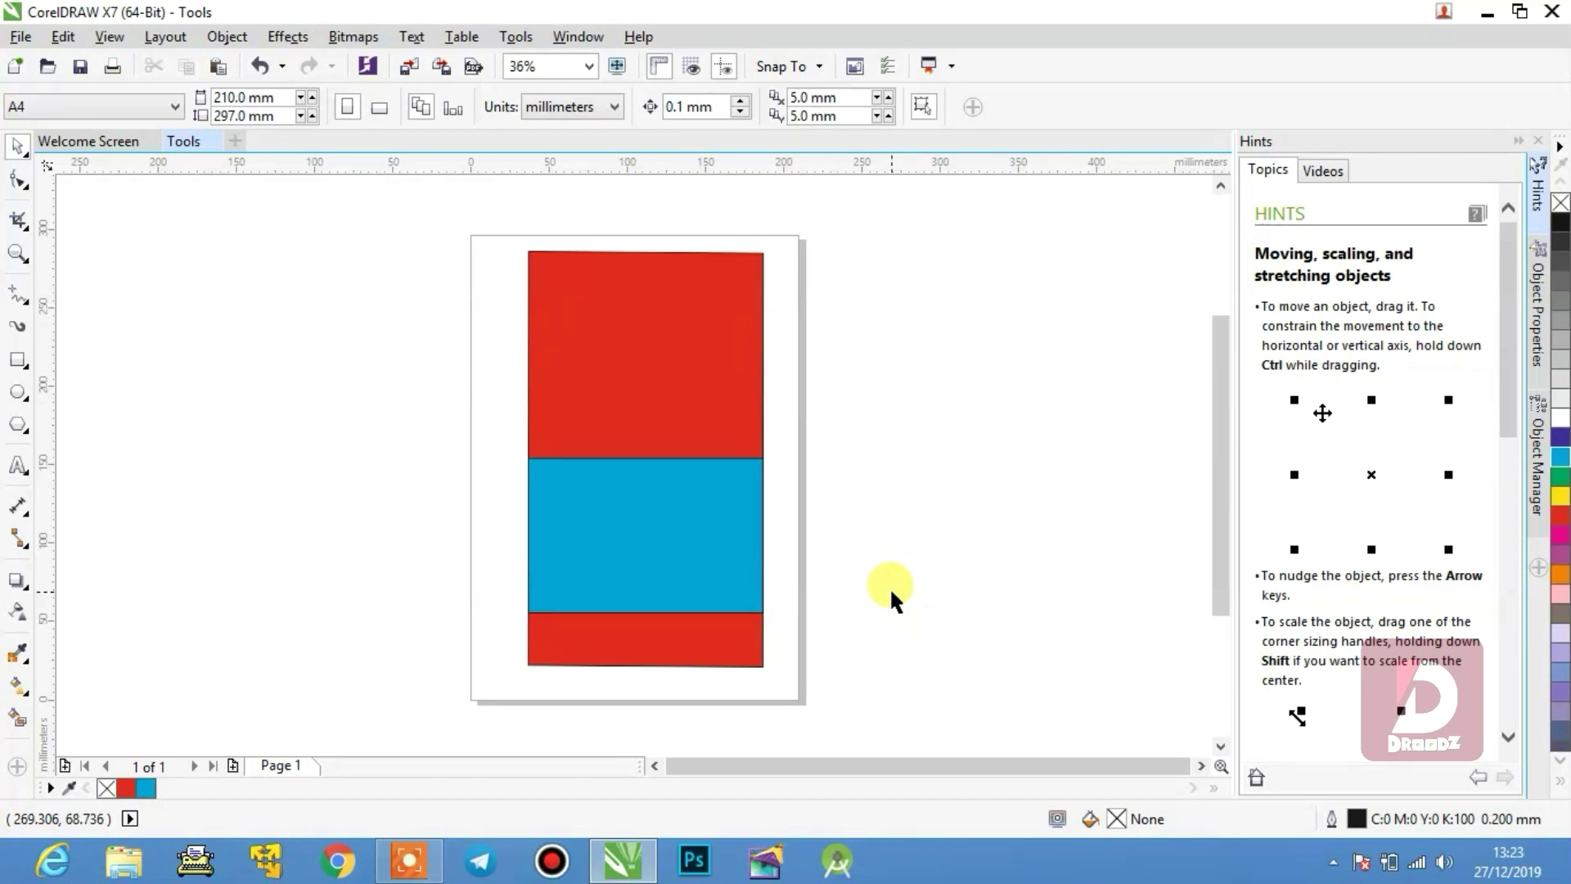
left_click(599, 510)
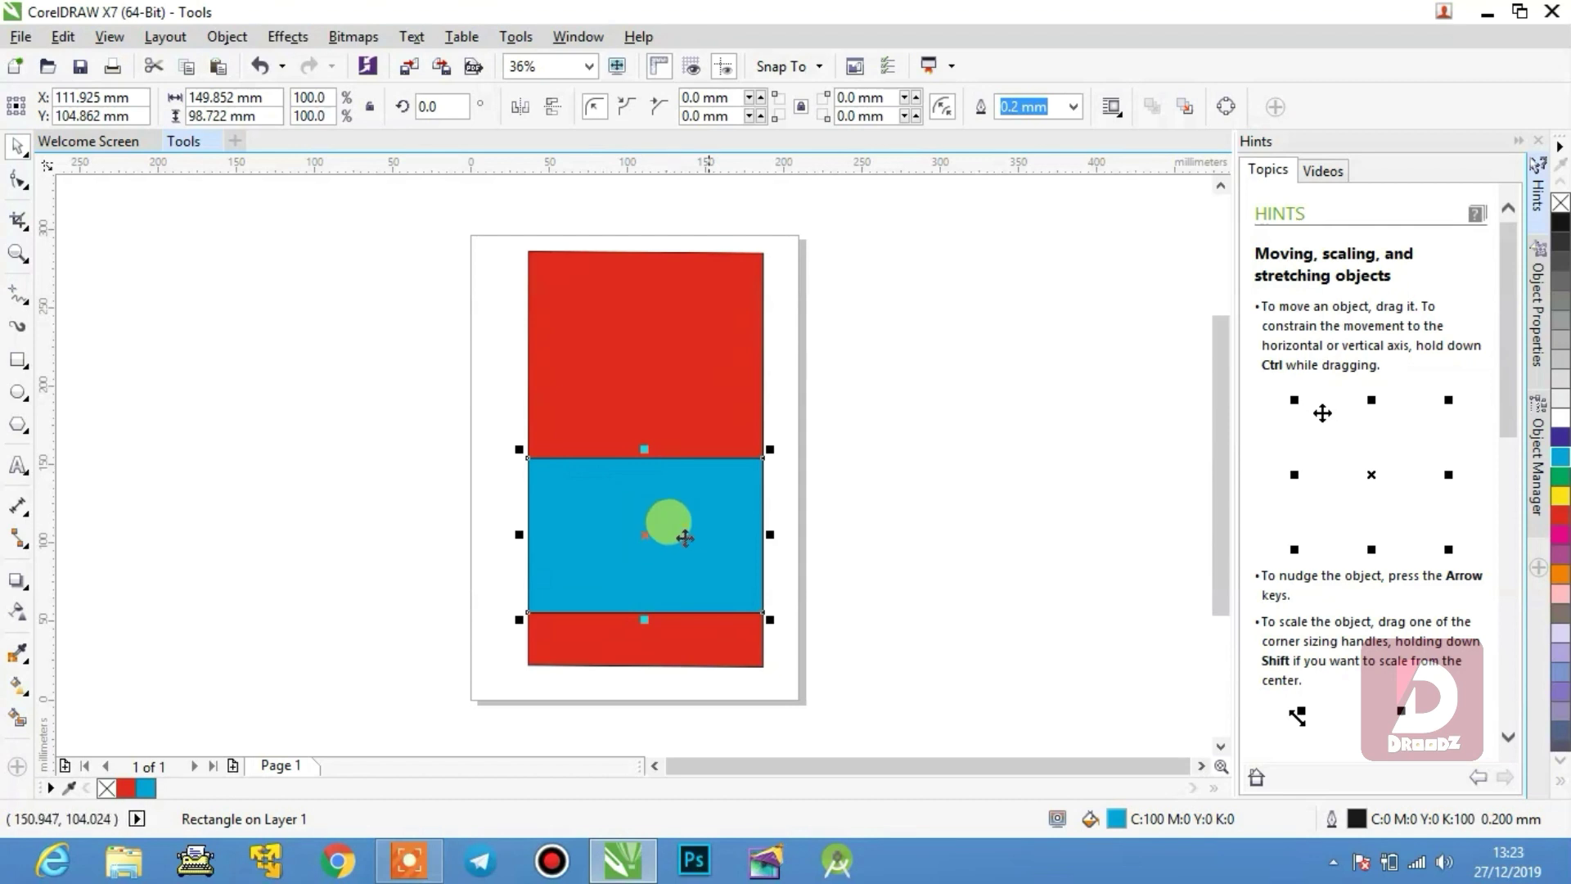
left_click_drag(615, 491, 651, 502)
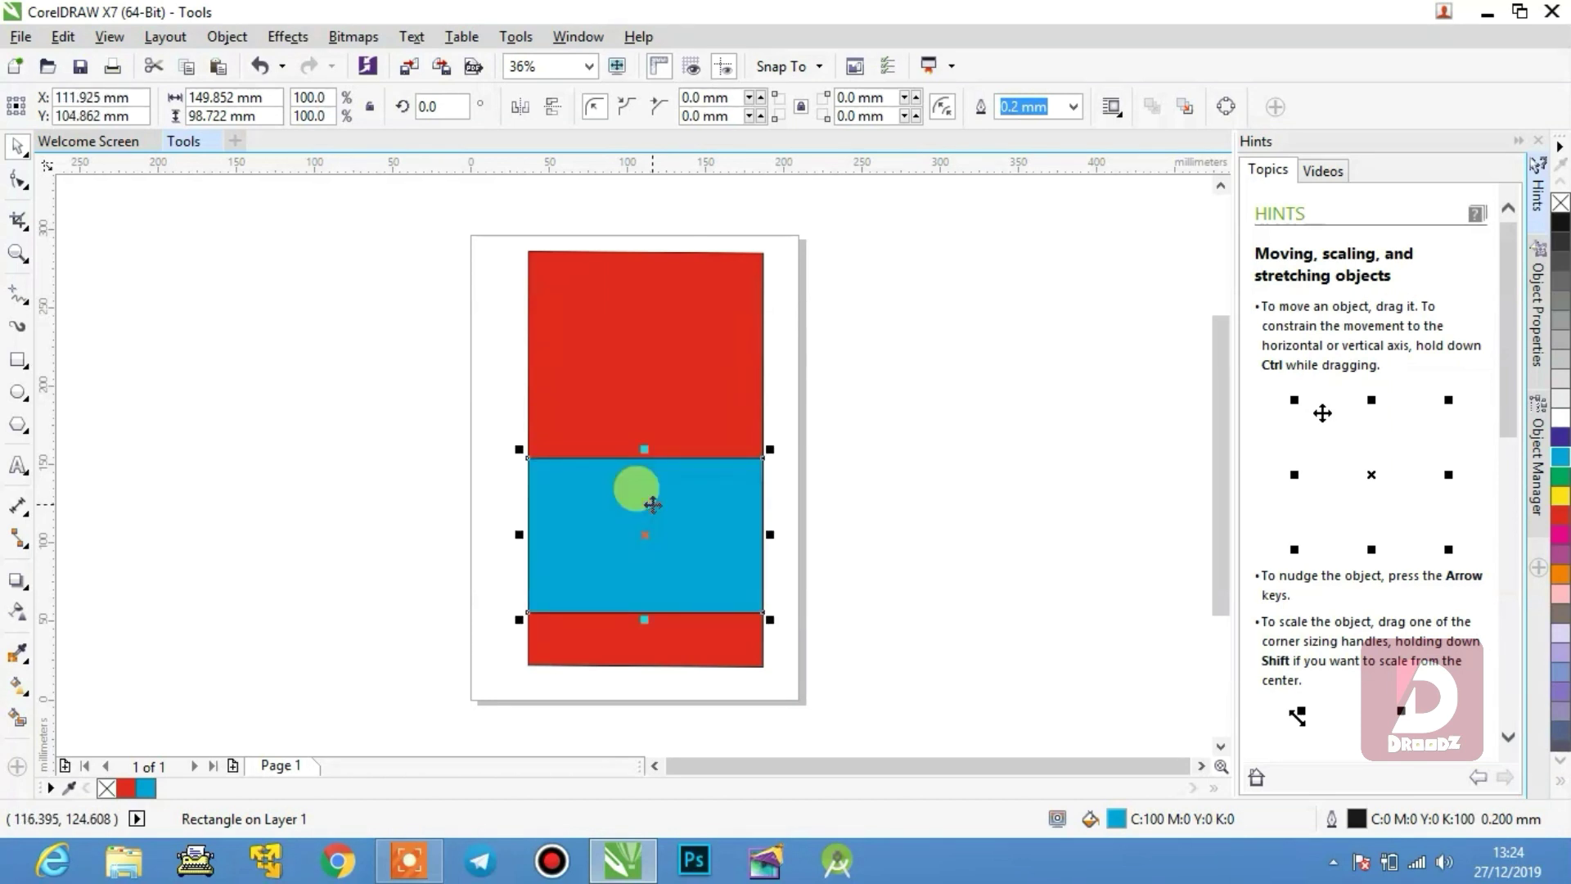
Select both the red and cyan rectangles again and combine them into one group with Group Objects.
left_click(478, 430)
left_click_drag(427, 209, 856, 716)
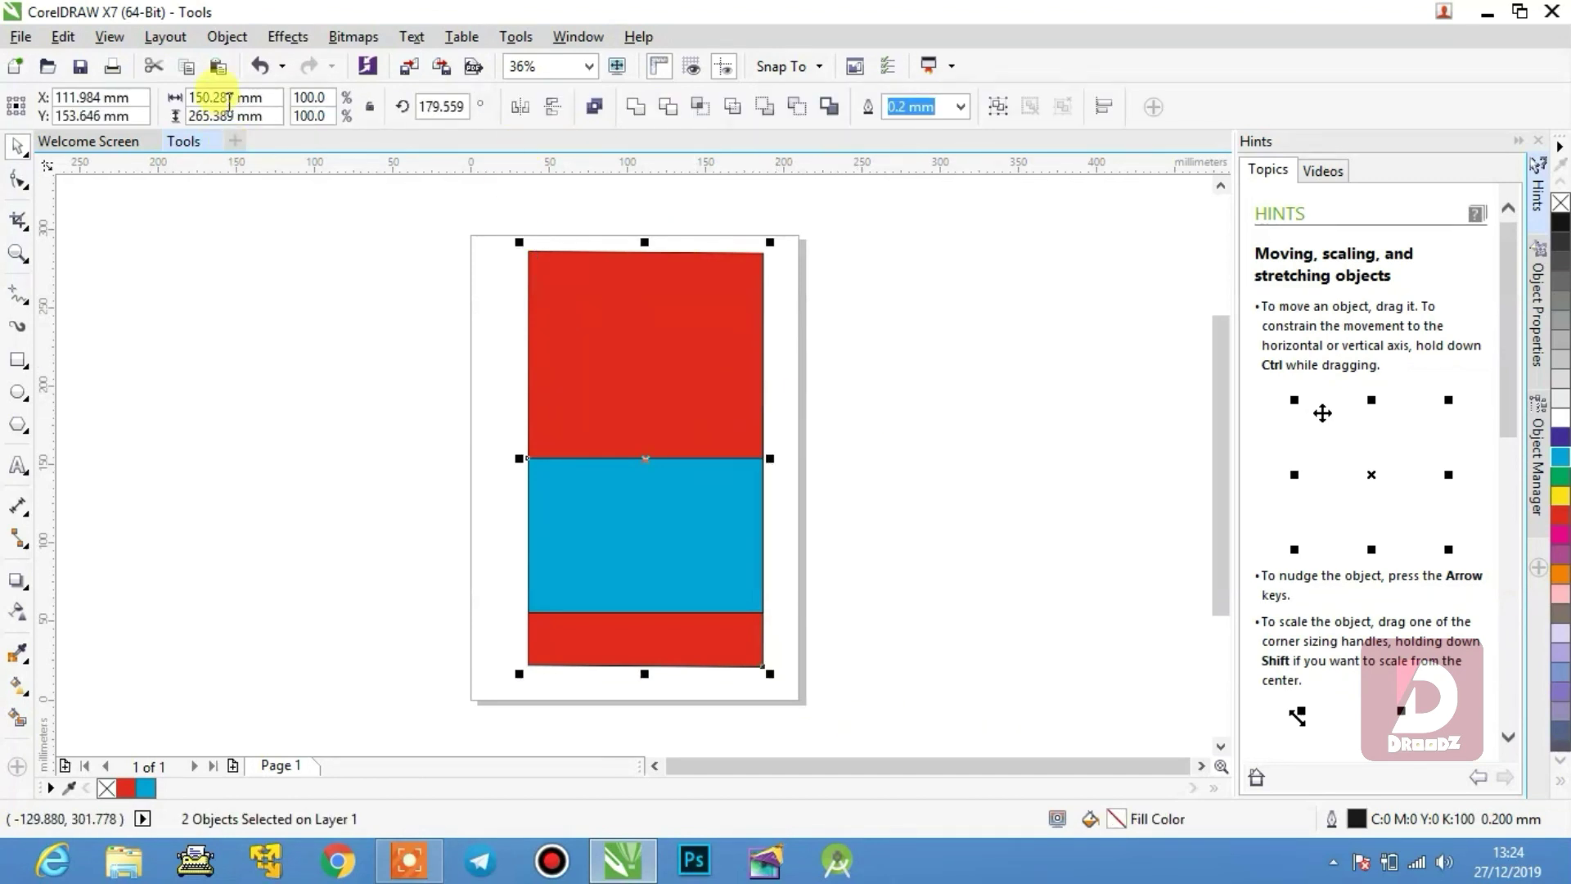
left_click(229, 38)
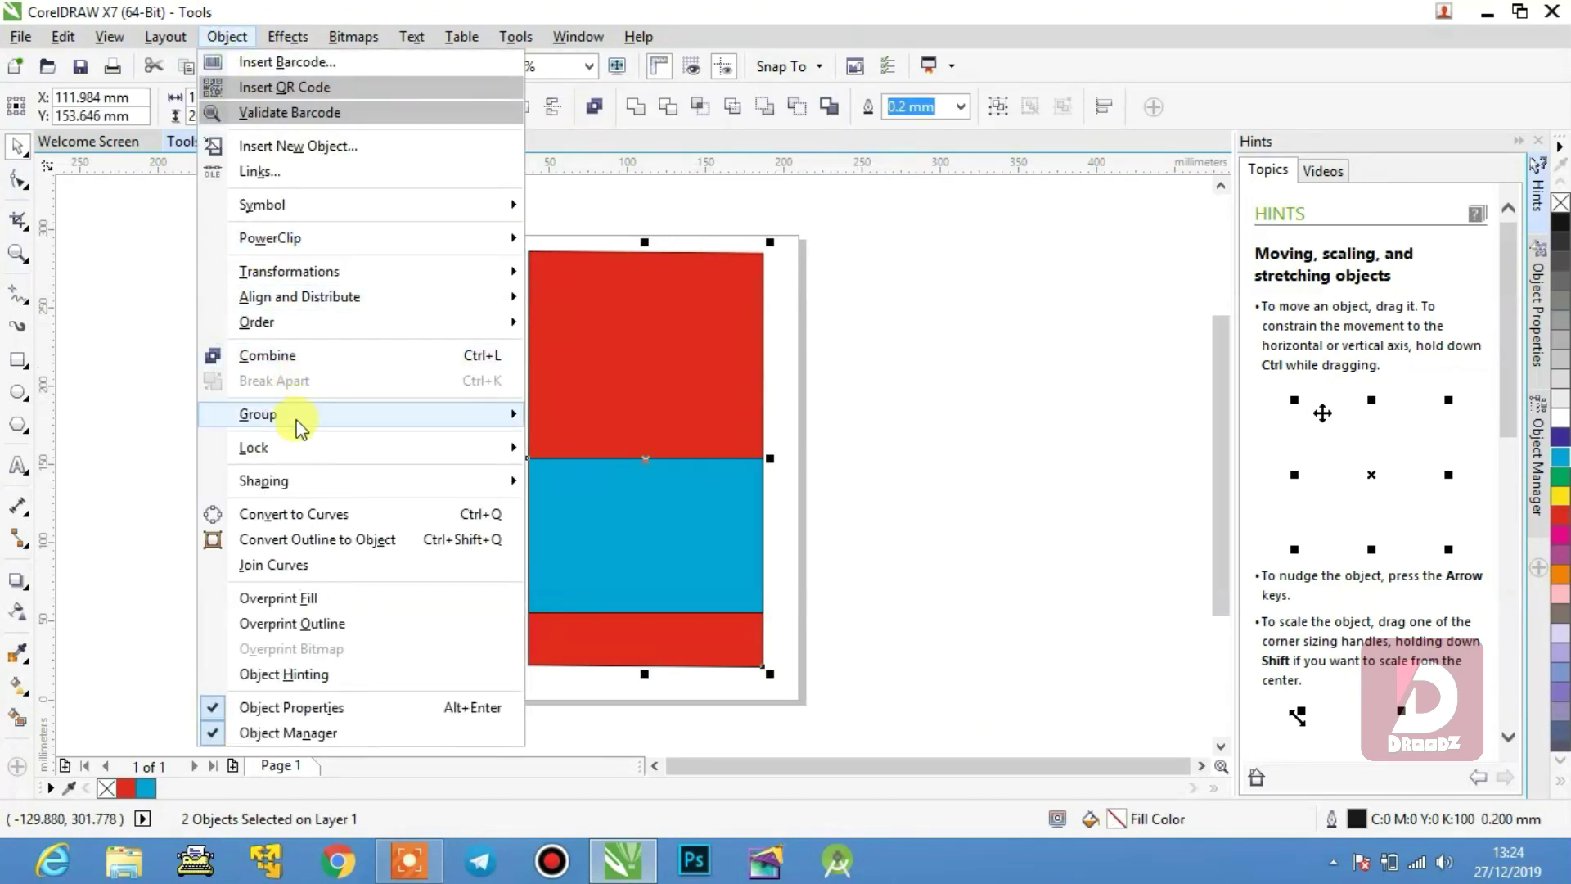
mouse_move(296, 414)
left_click(608, 415)
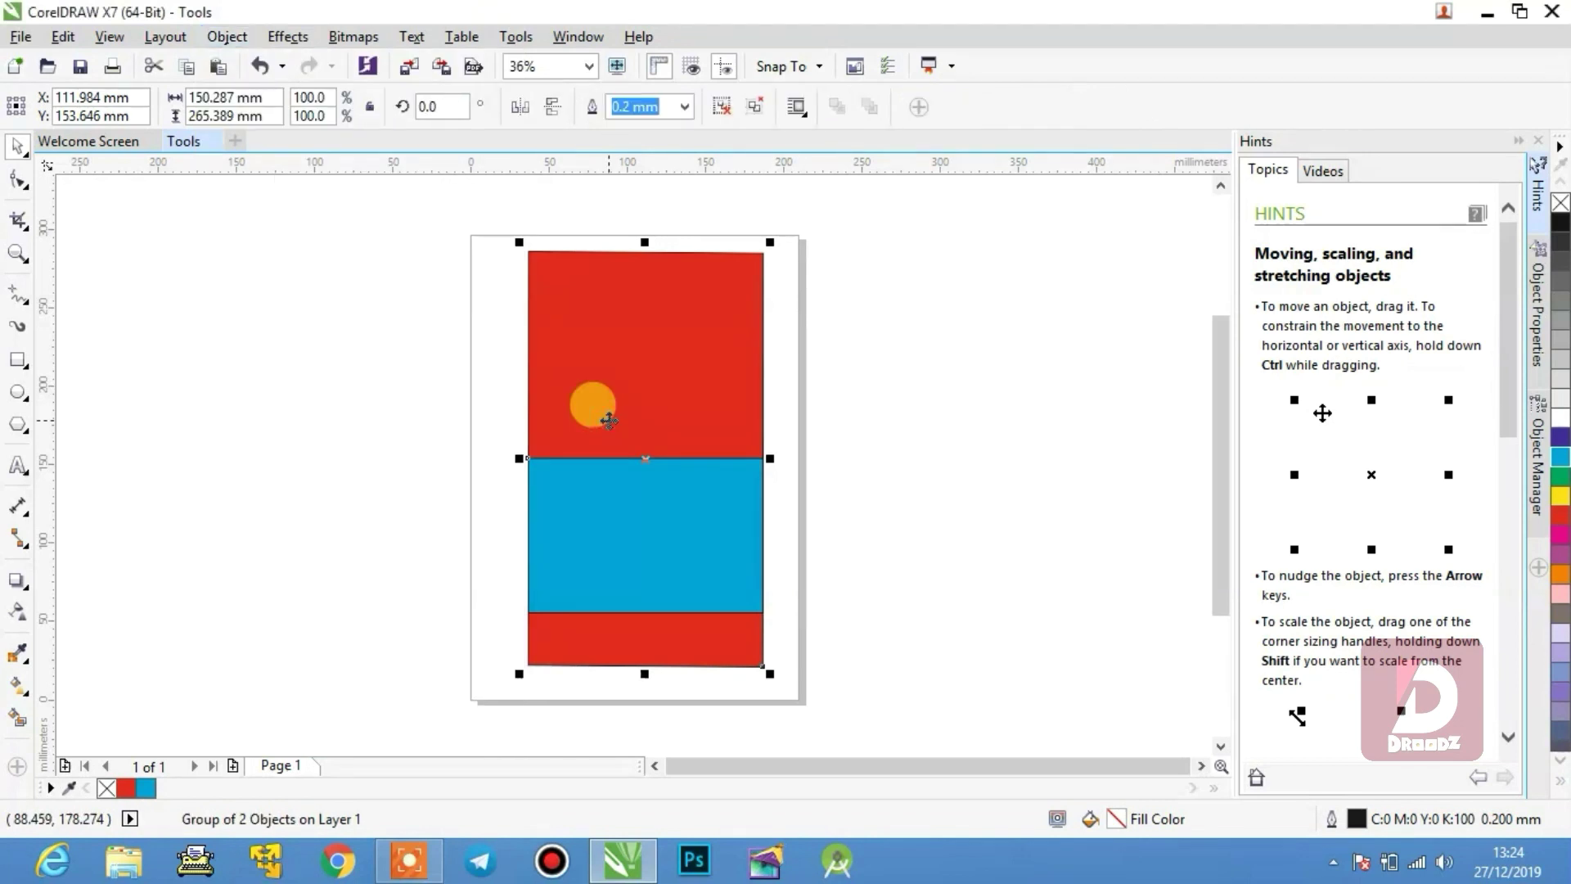
Try moving the grouped rectangles together toward the page's right edge, and undo the move.
left_click_drag(646, 524, 707, 533)
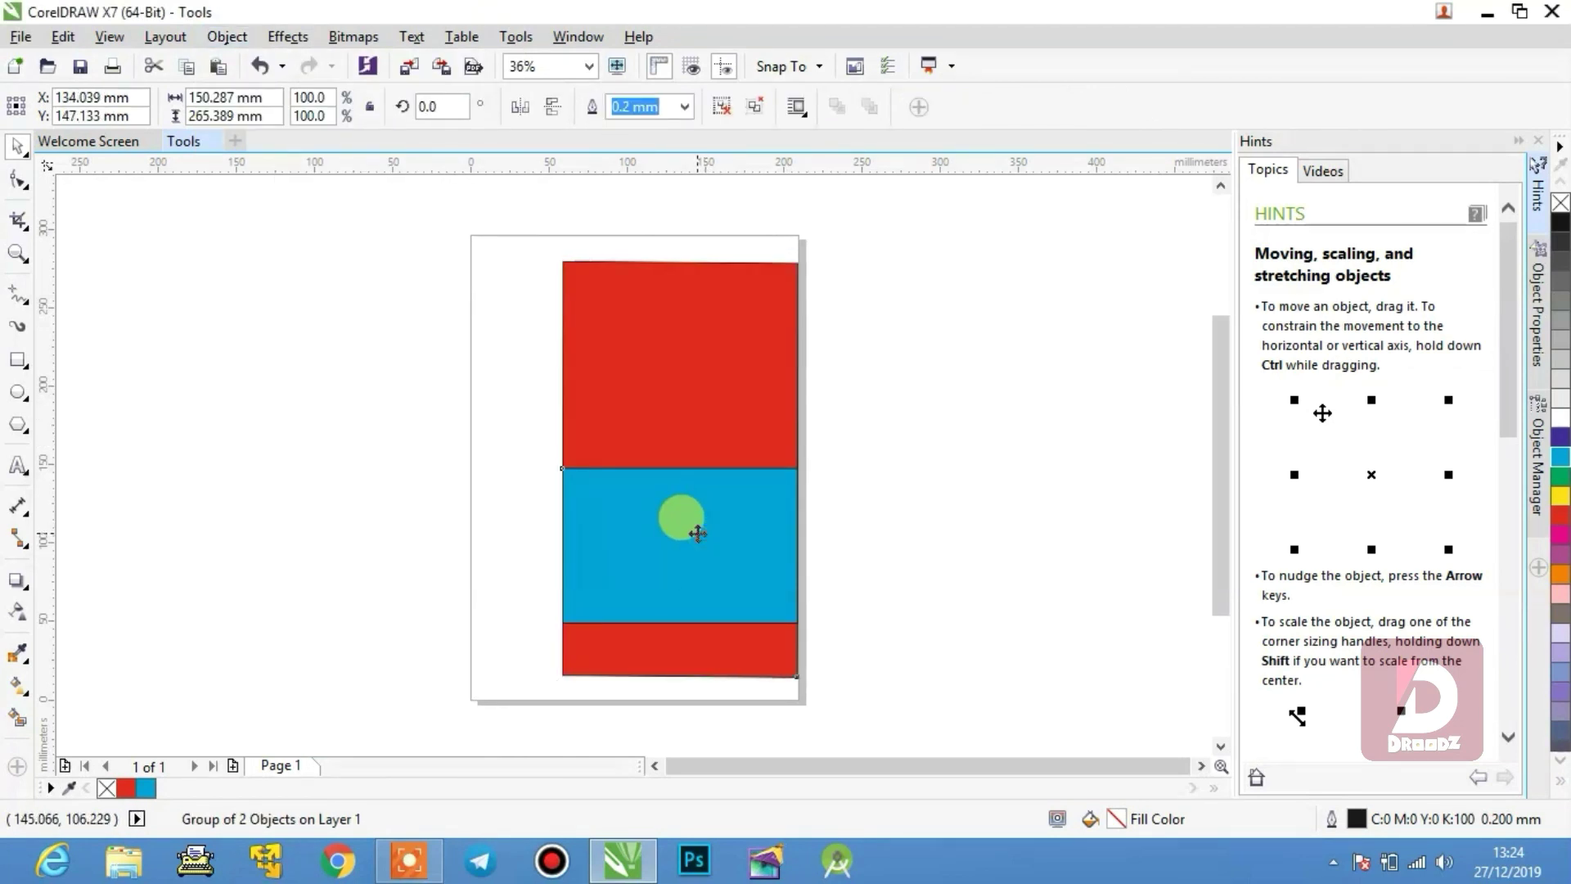
key("ctrl+z")
key("ctrl+z")
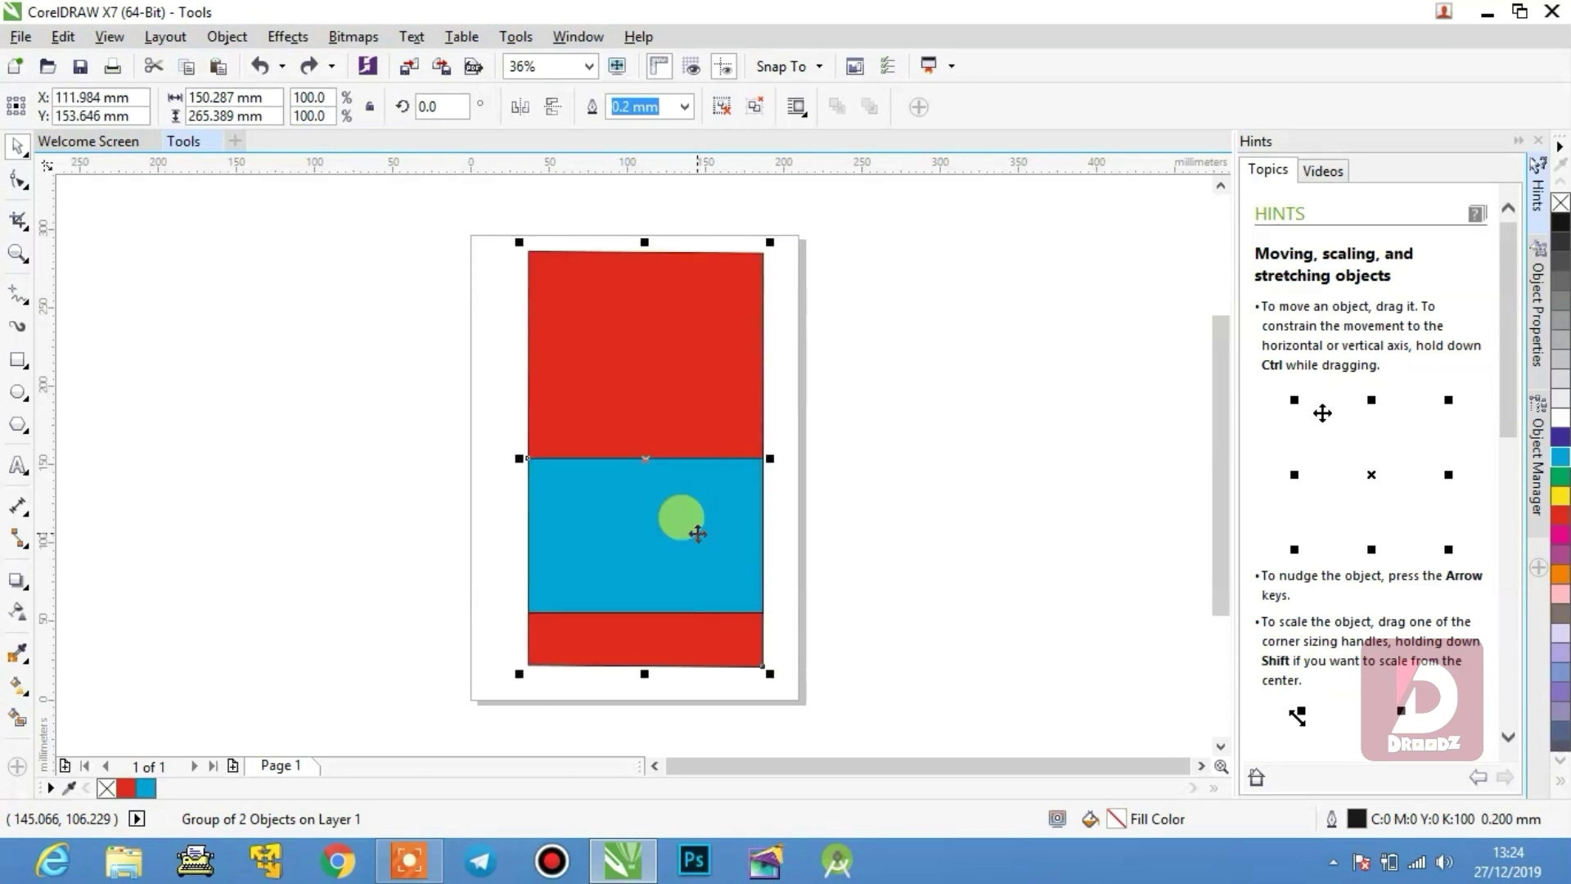
Draw a tall narrow rectangle about 46 by 219 mm over the right part of the grouped rectangles and fill it green.
left_click(886, 486)
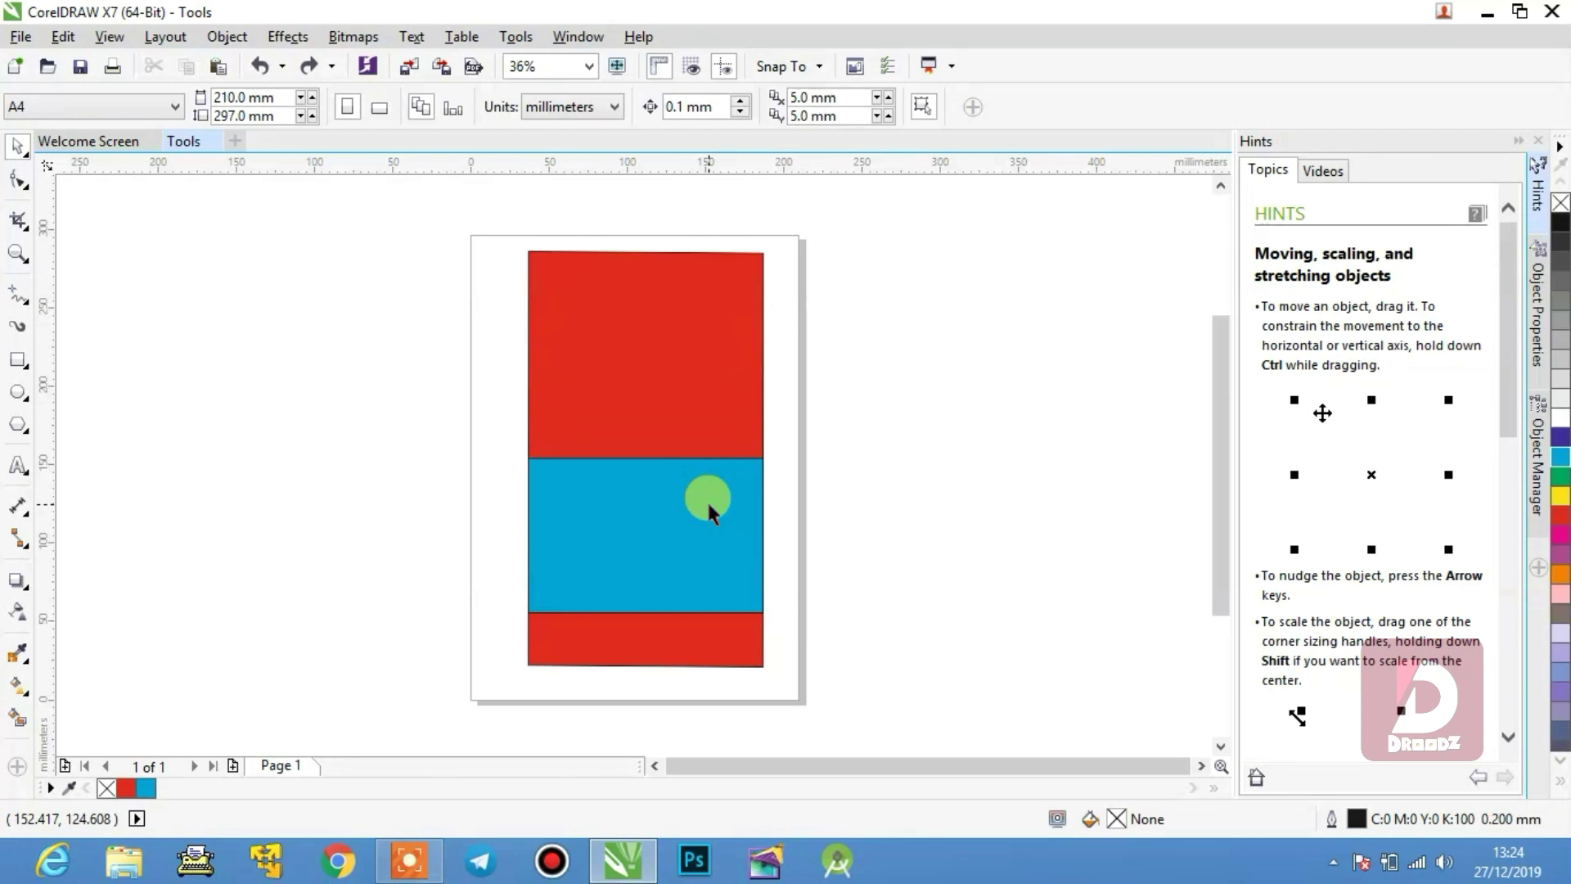
left_click(563, 316)
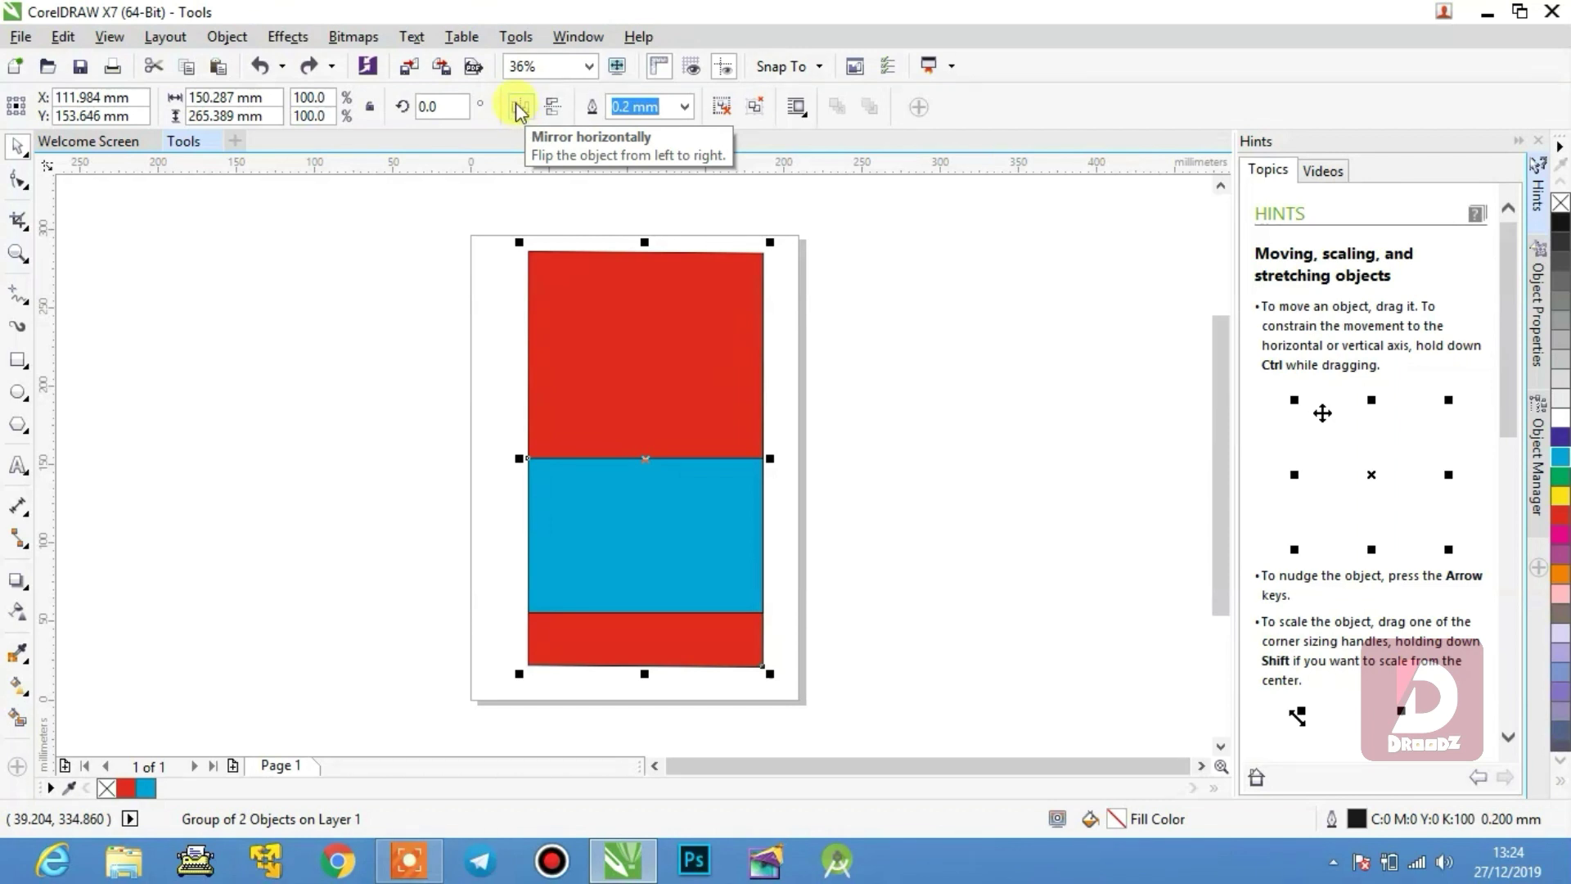
left_click(18, 360)
left_click_drag(663, 300, 737, 642)
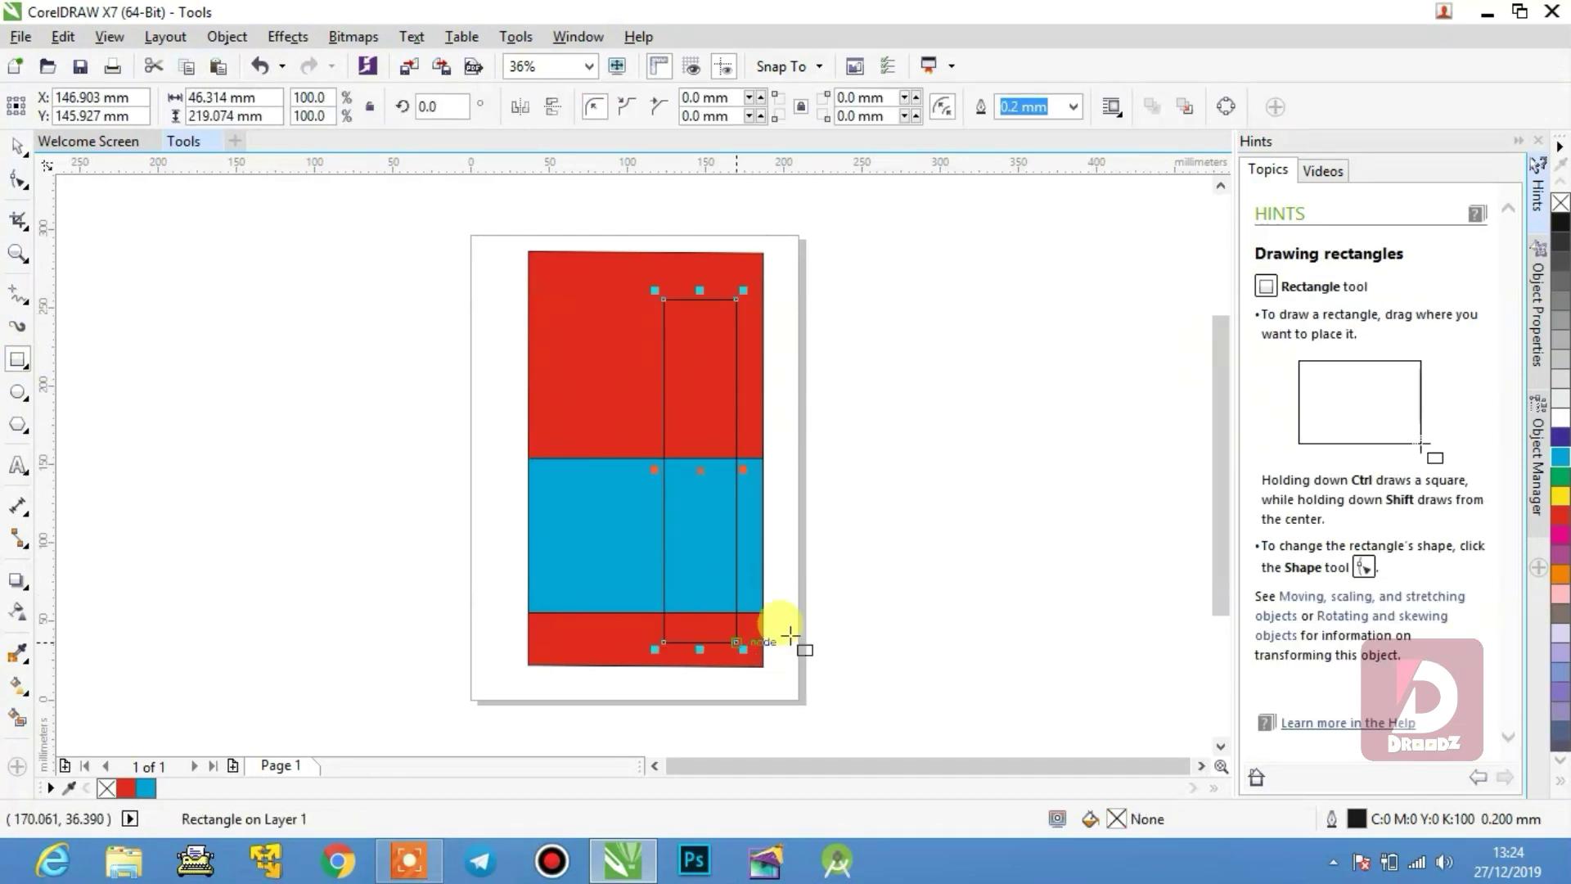
left_click(1559, 475)
Select the green rectangle together with the existing red and cyan group and group them.
left_click(18, 147)
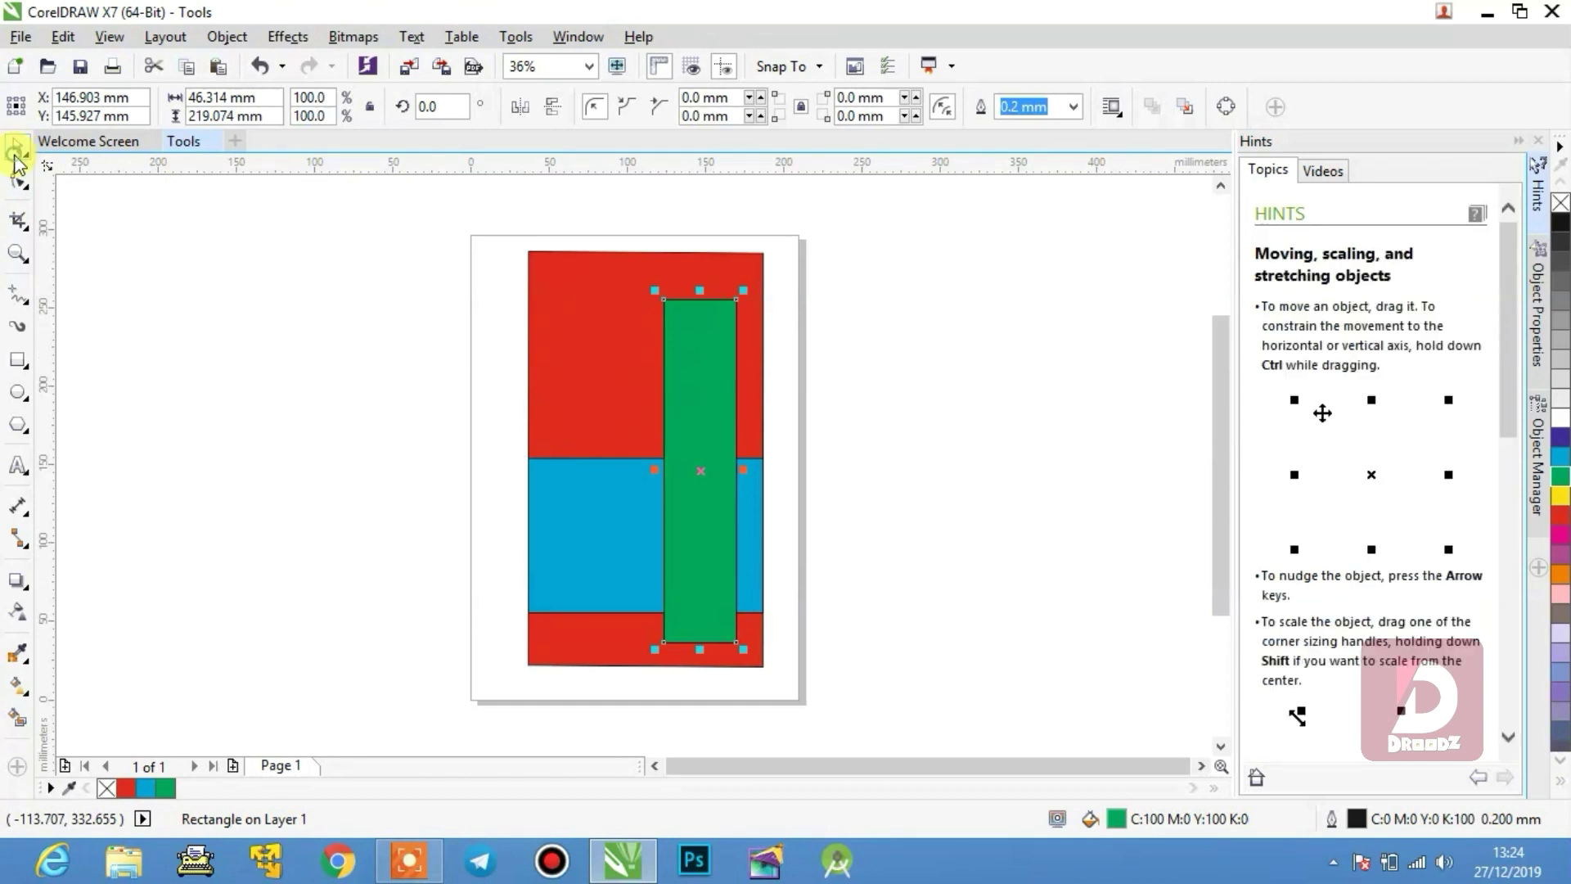
left_click_drag(368, 197, 939, 715)
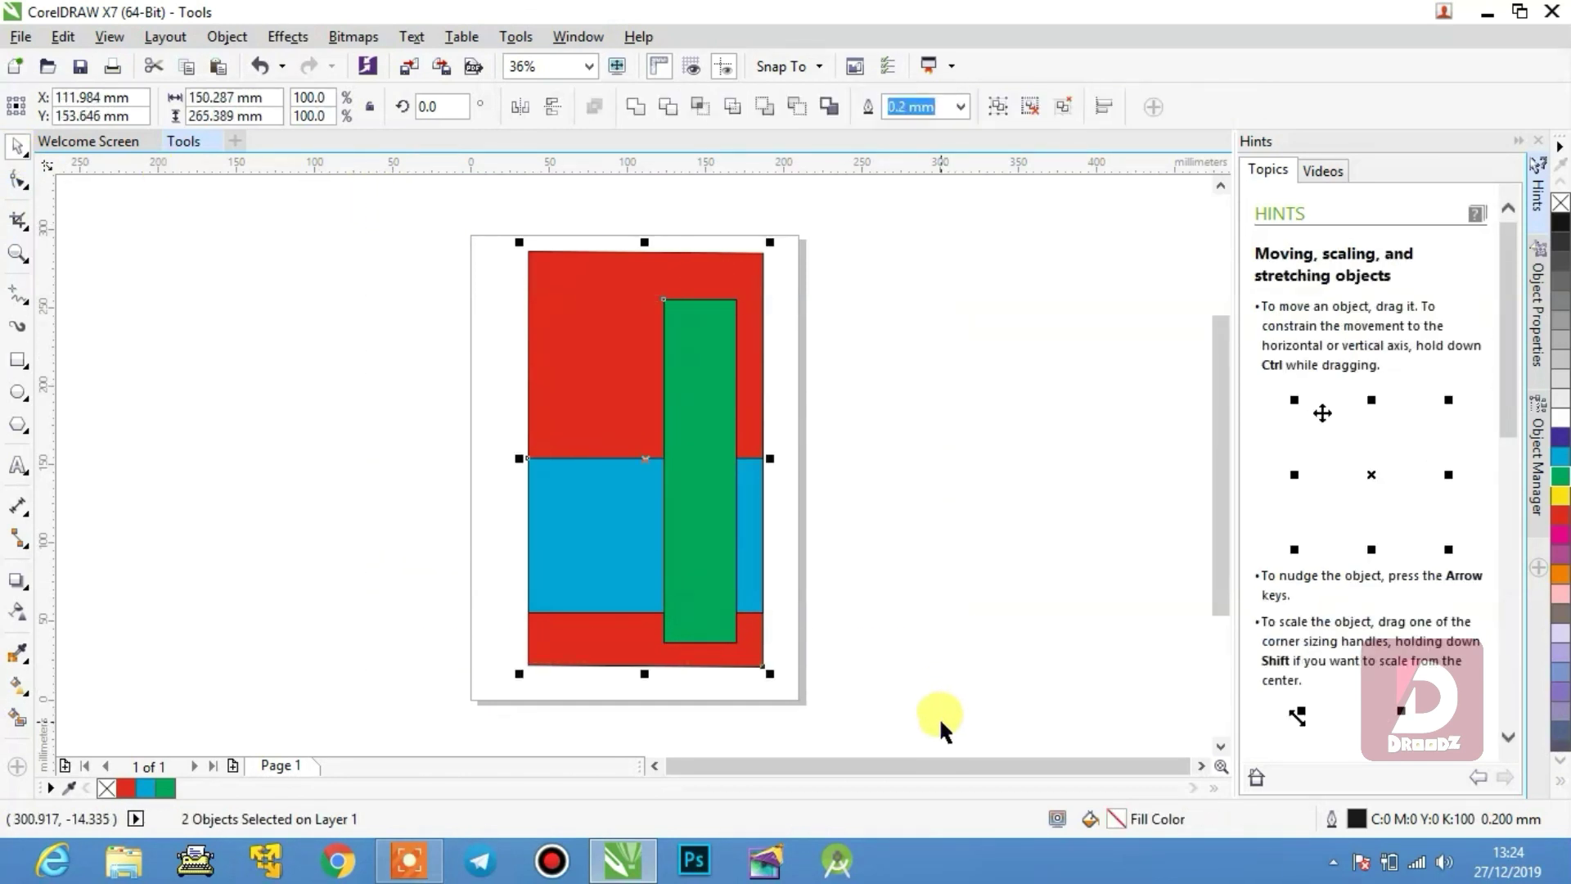
key("ctrl+g")
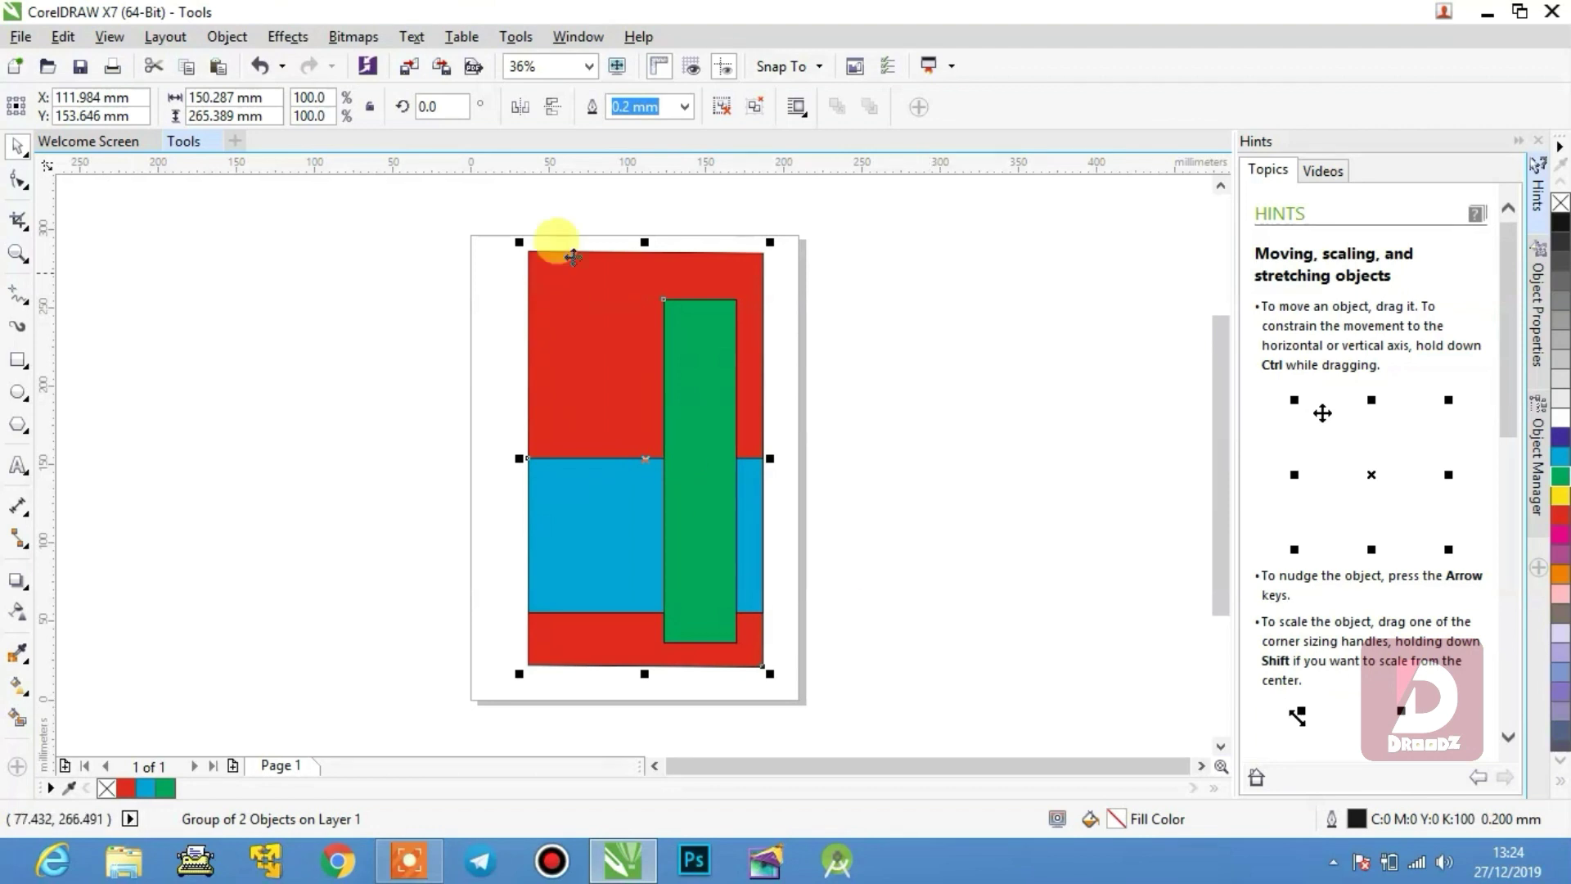
Mirror the group horizontally and back, and mirror it vertically and back.
left_click(518, 110)
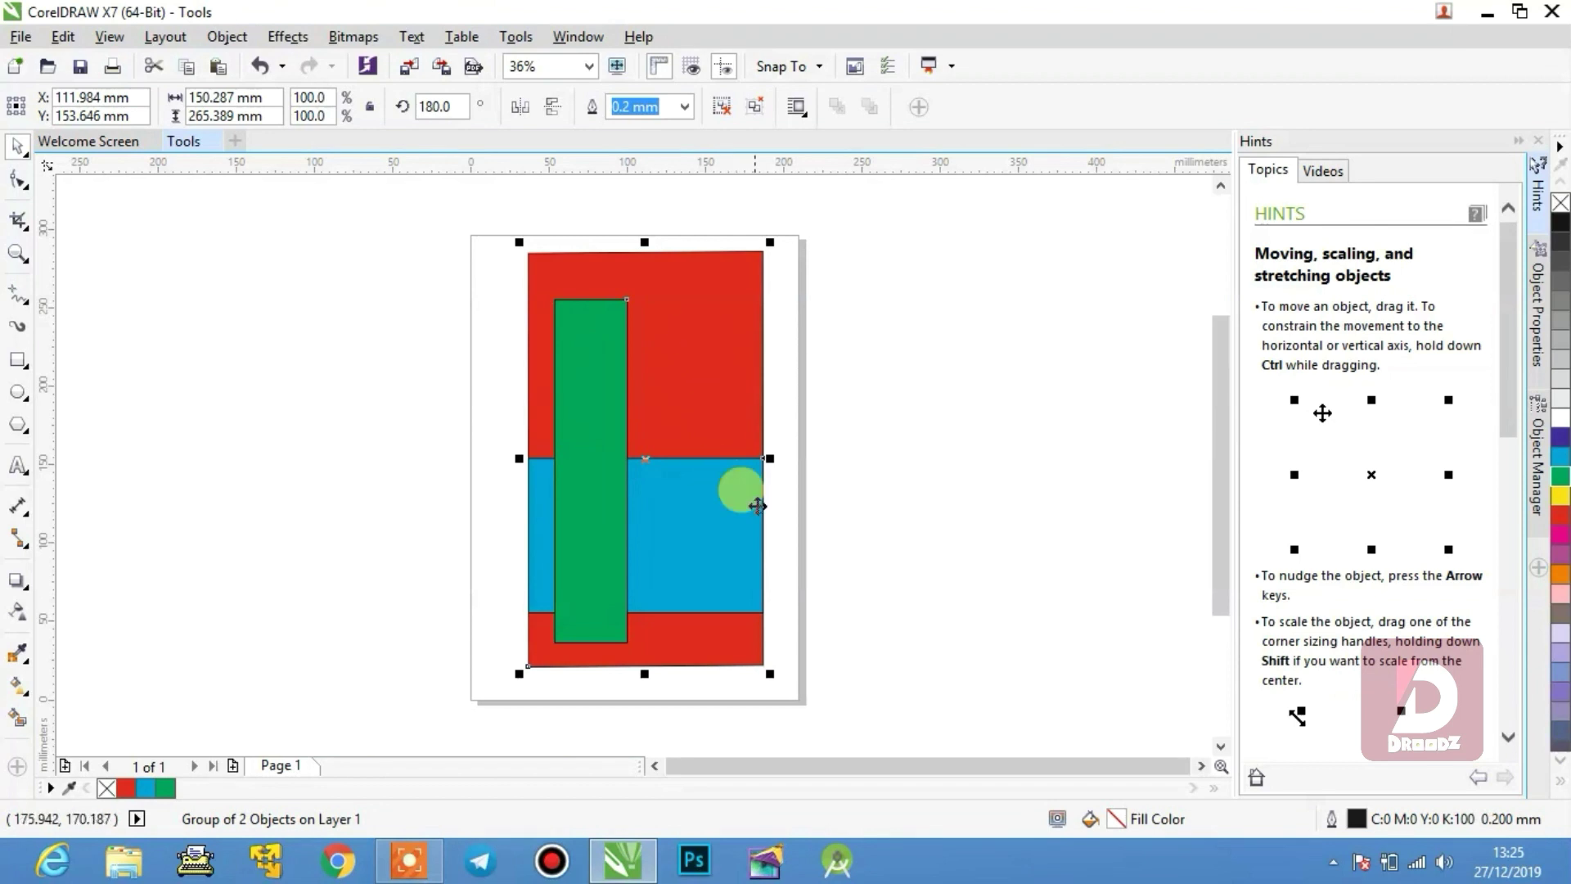
left_click(563, 429)
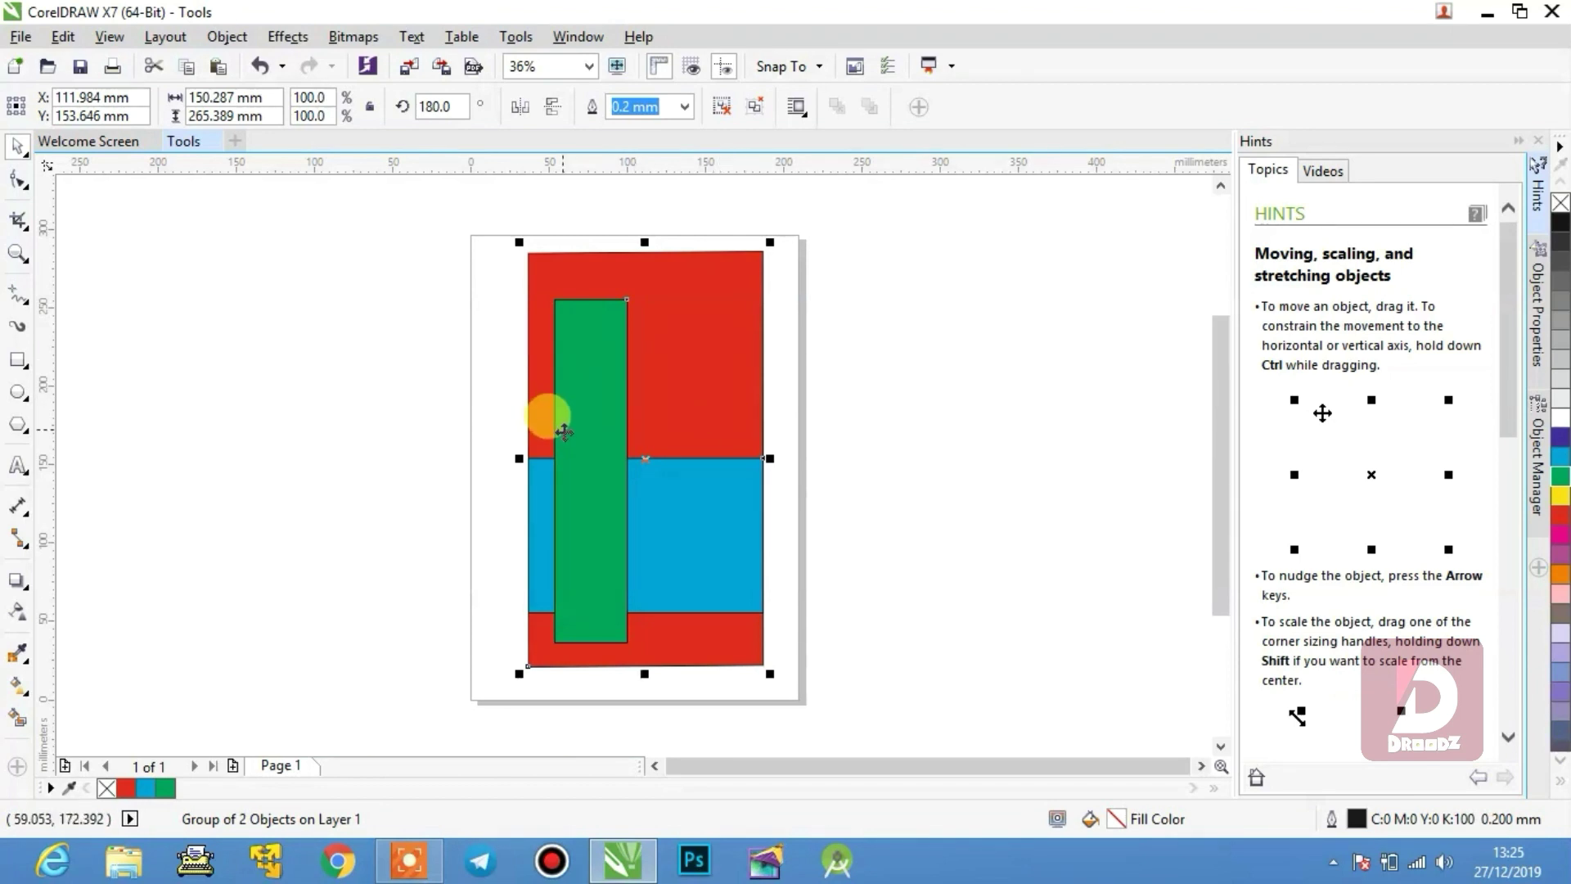
left_click(516, 108)
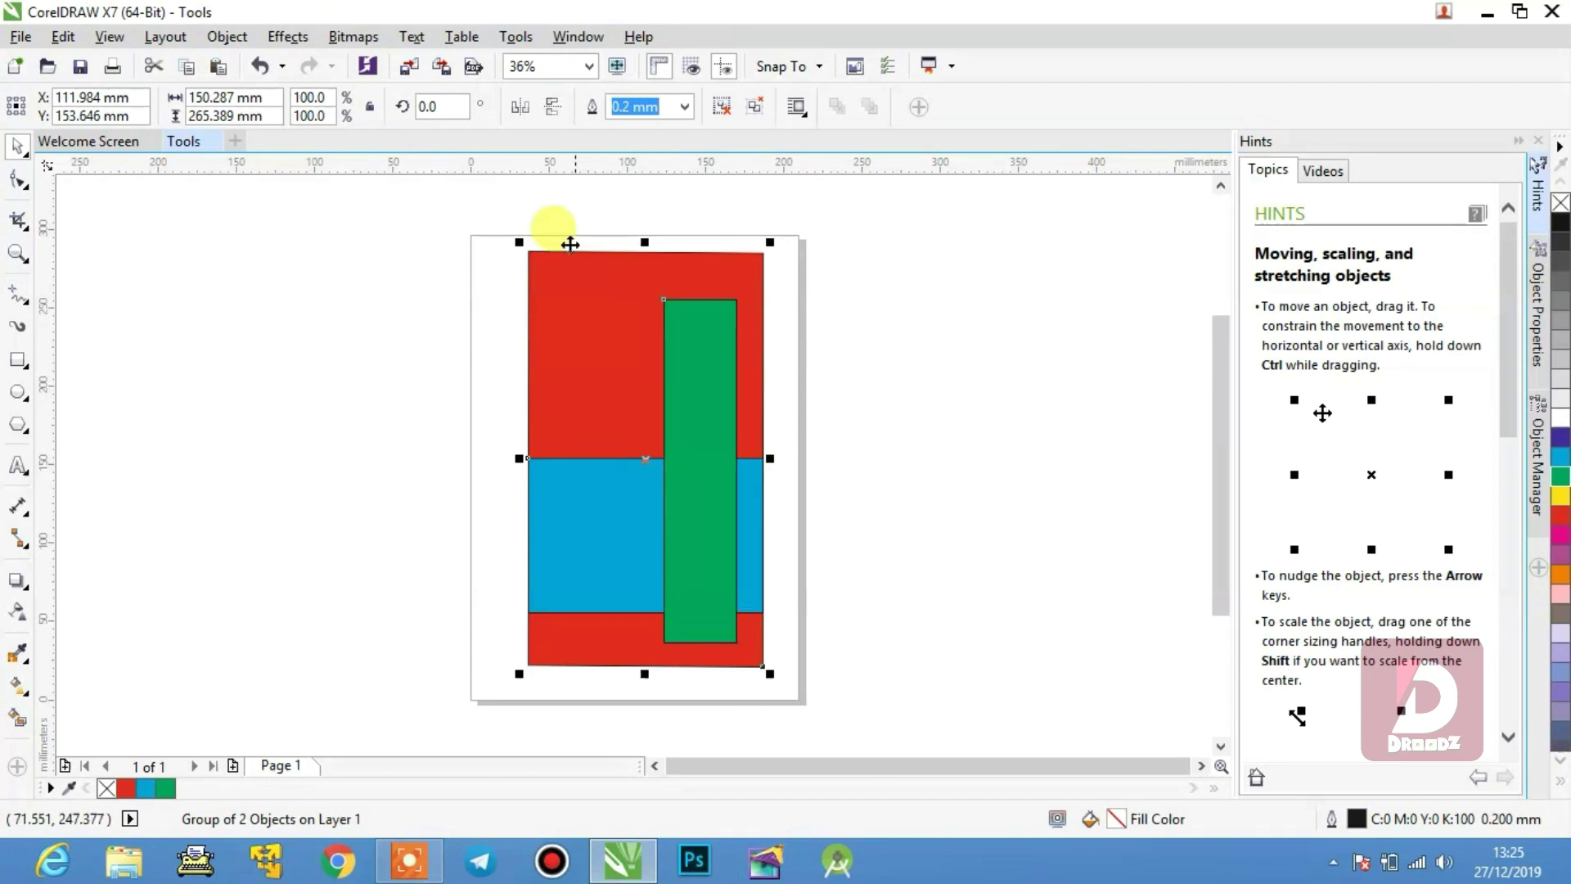
left_click(552, 113)
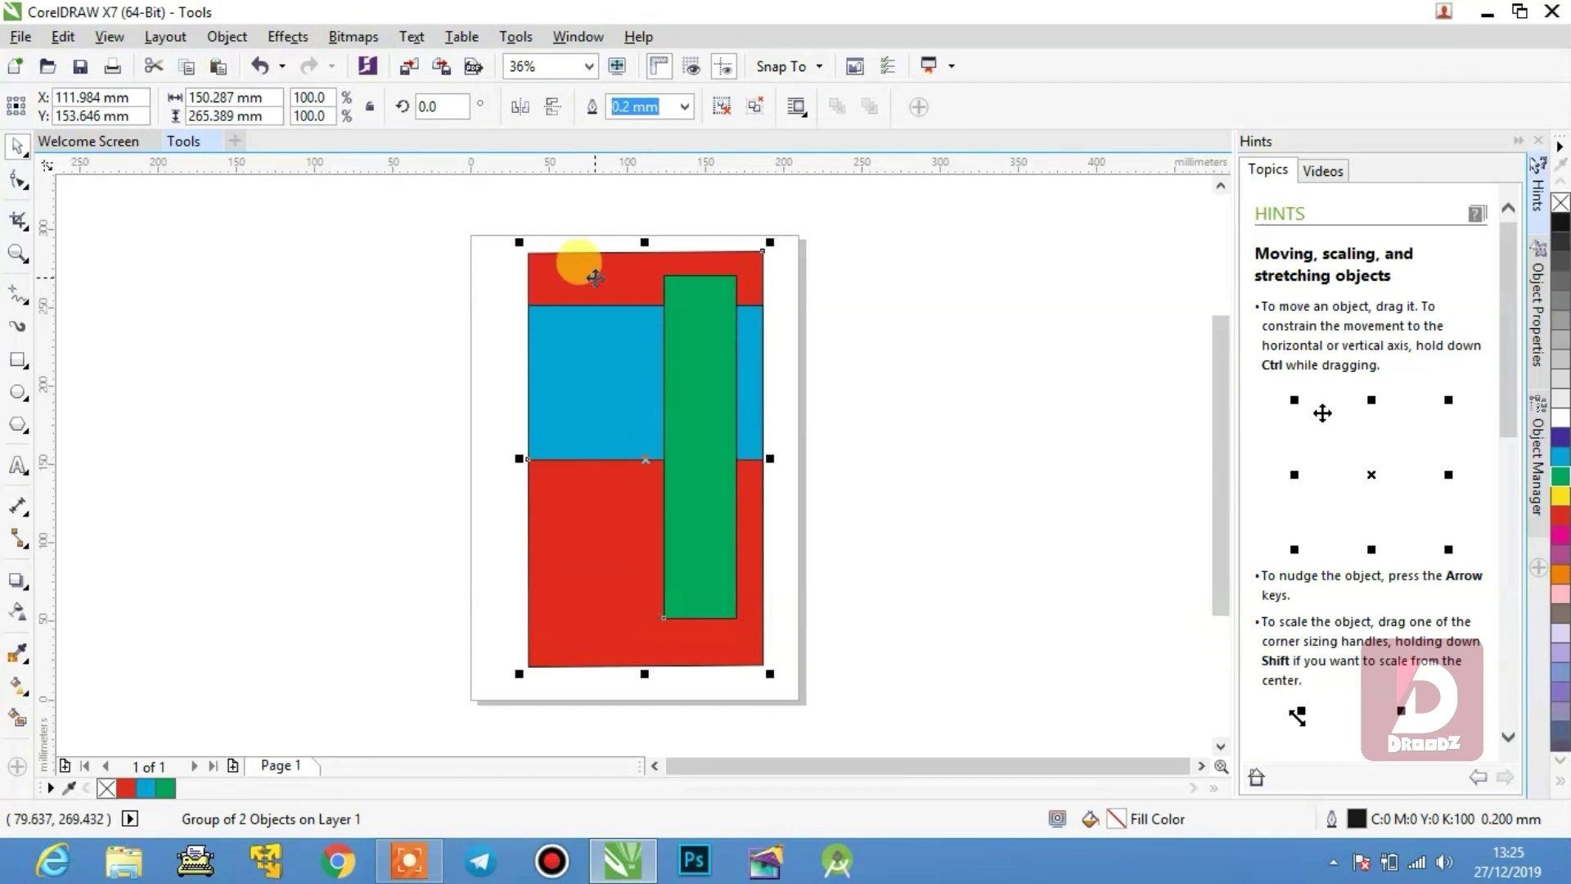
left_click(551, 109)
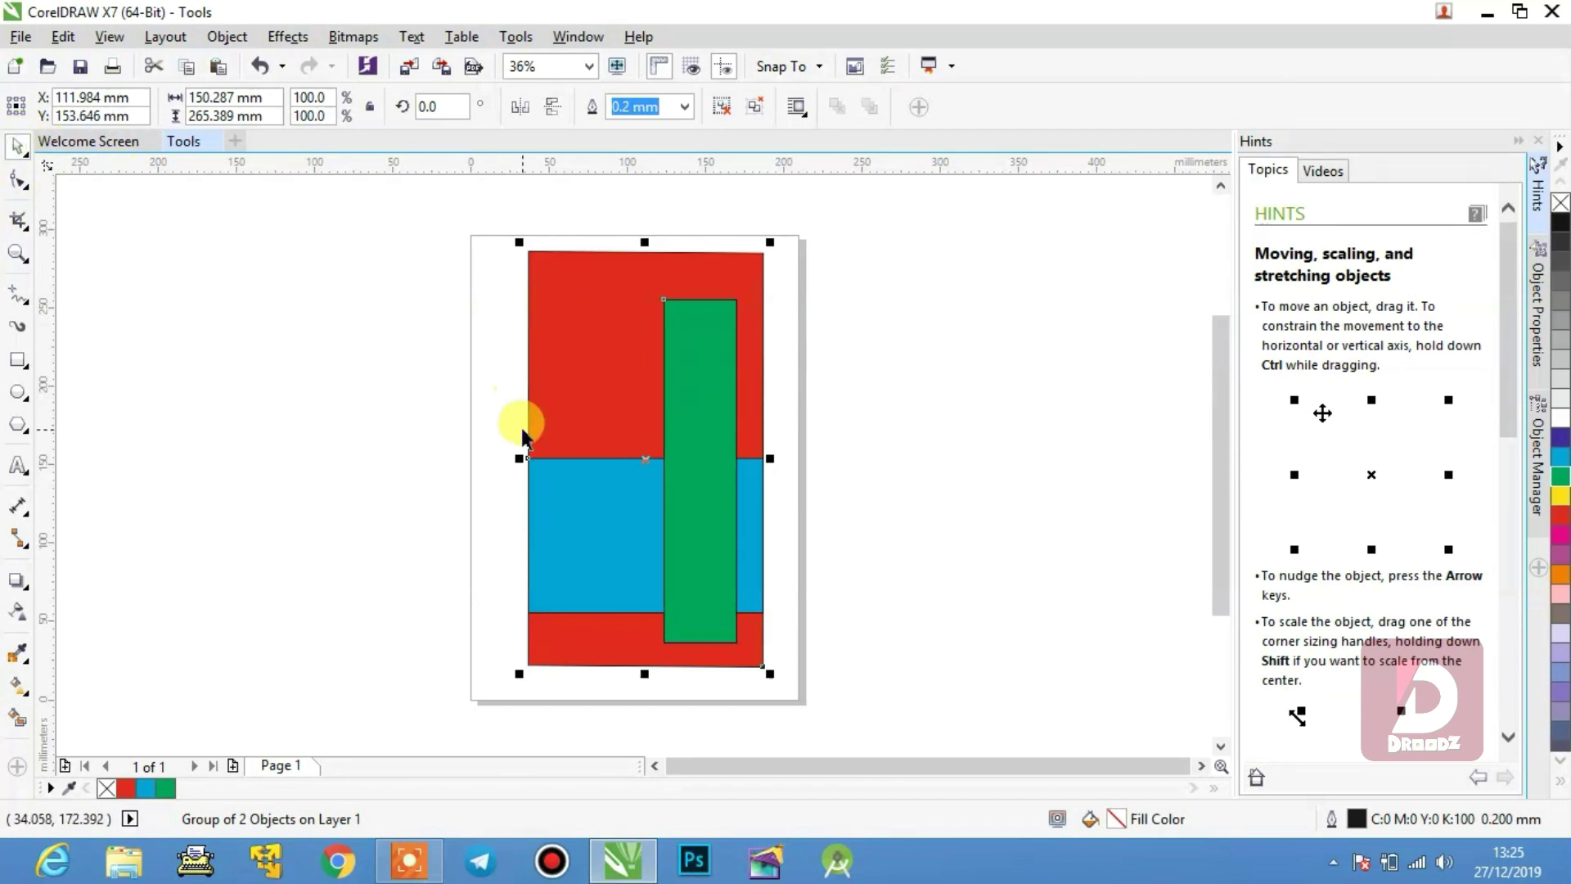
Delete the group and draw a red-filled rectangle about 137 by 124 mm in the middle of the page.
key("Delete")
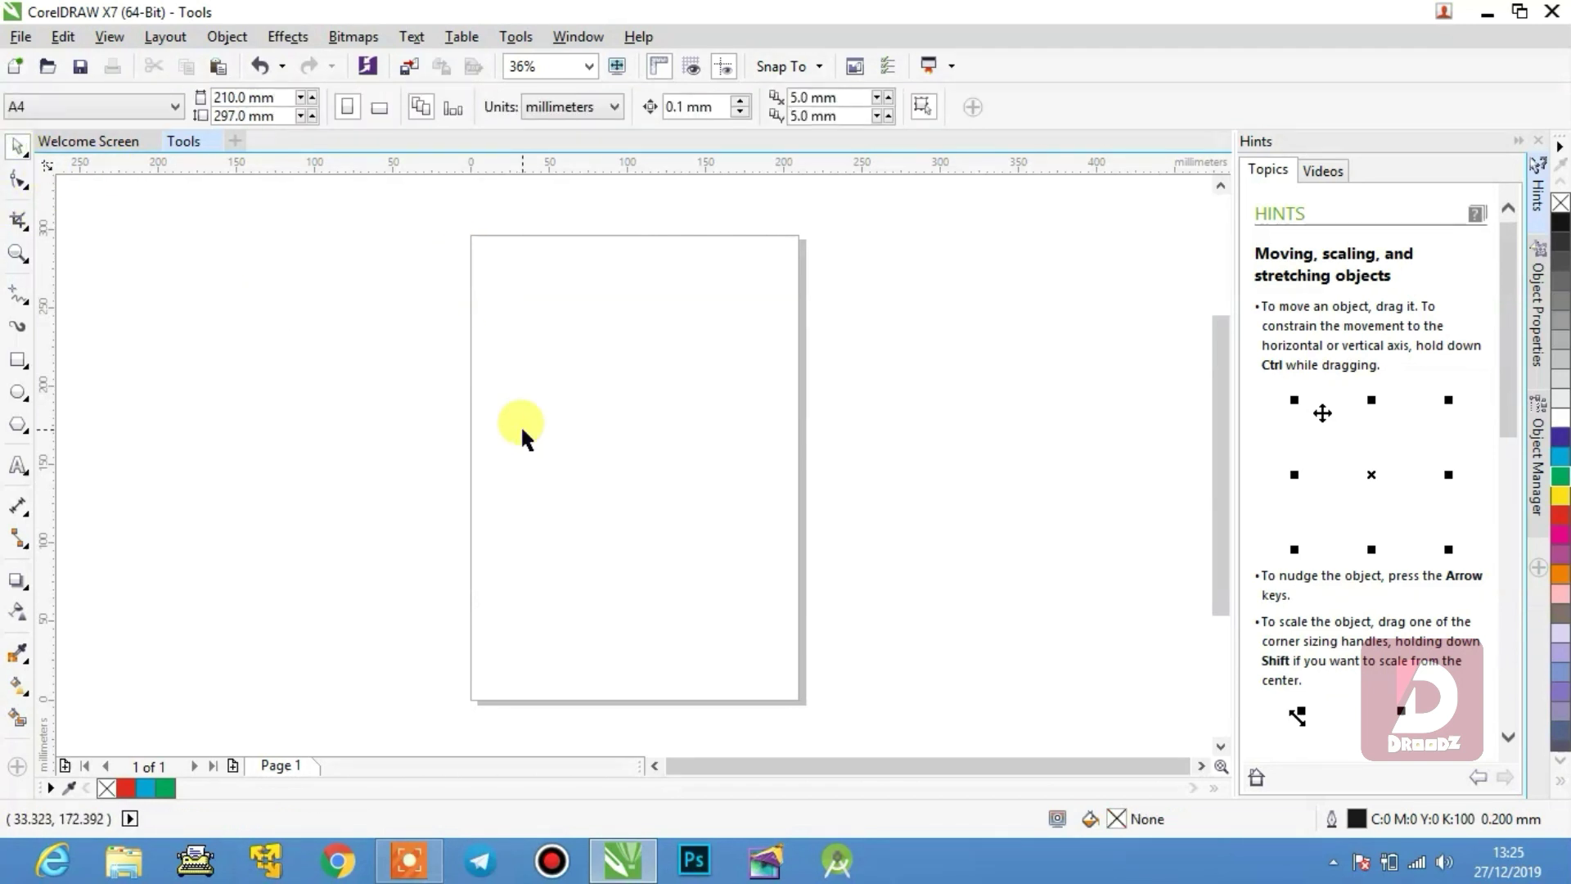
left_click(18, 362)
mouse_move(541, 369)
left_mouse_down()
mouse_move(572, 521)
mouse_move(755, 562)
left_mouse_up()
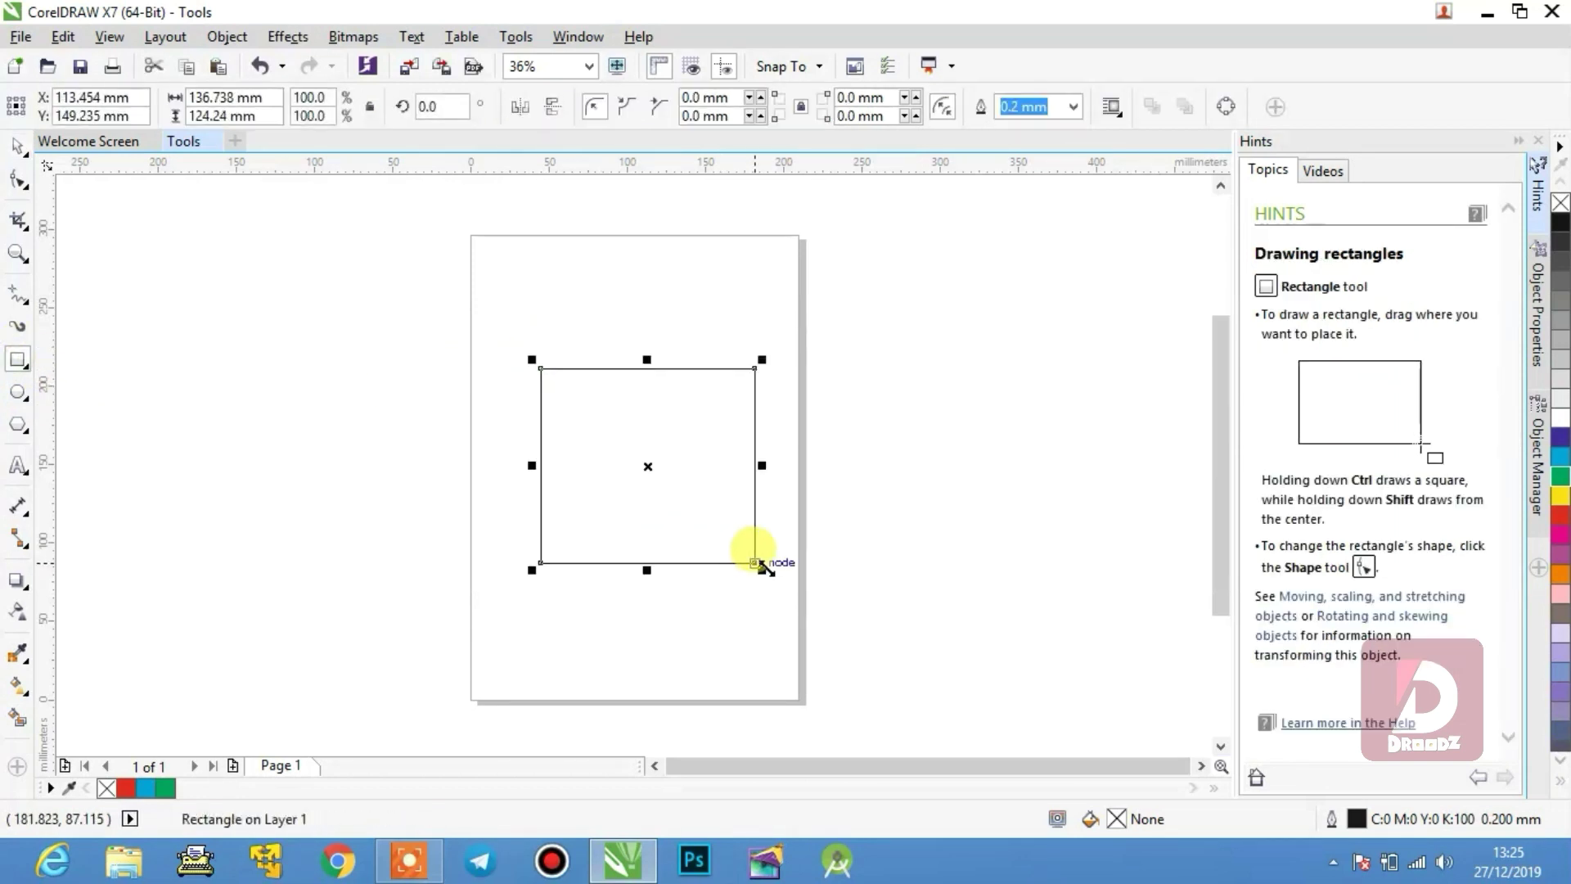
left_click(1560, 513)
left_click(18, 145)
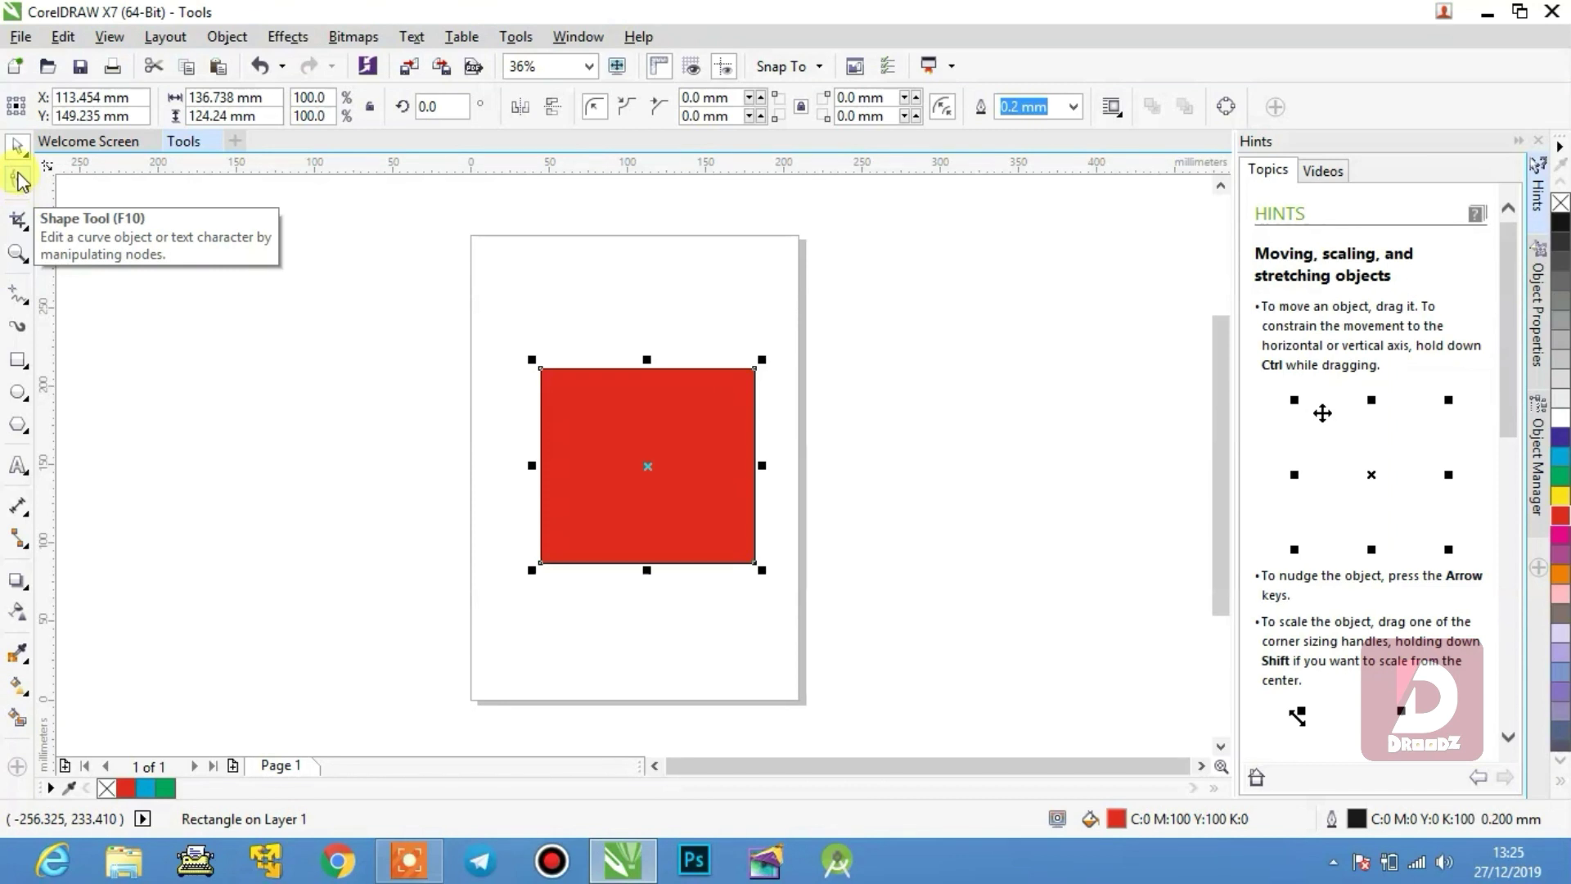
left_click(20, 180)
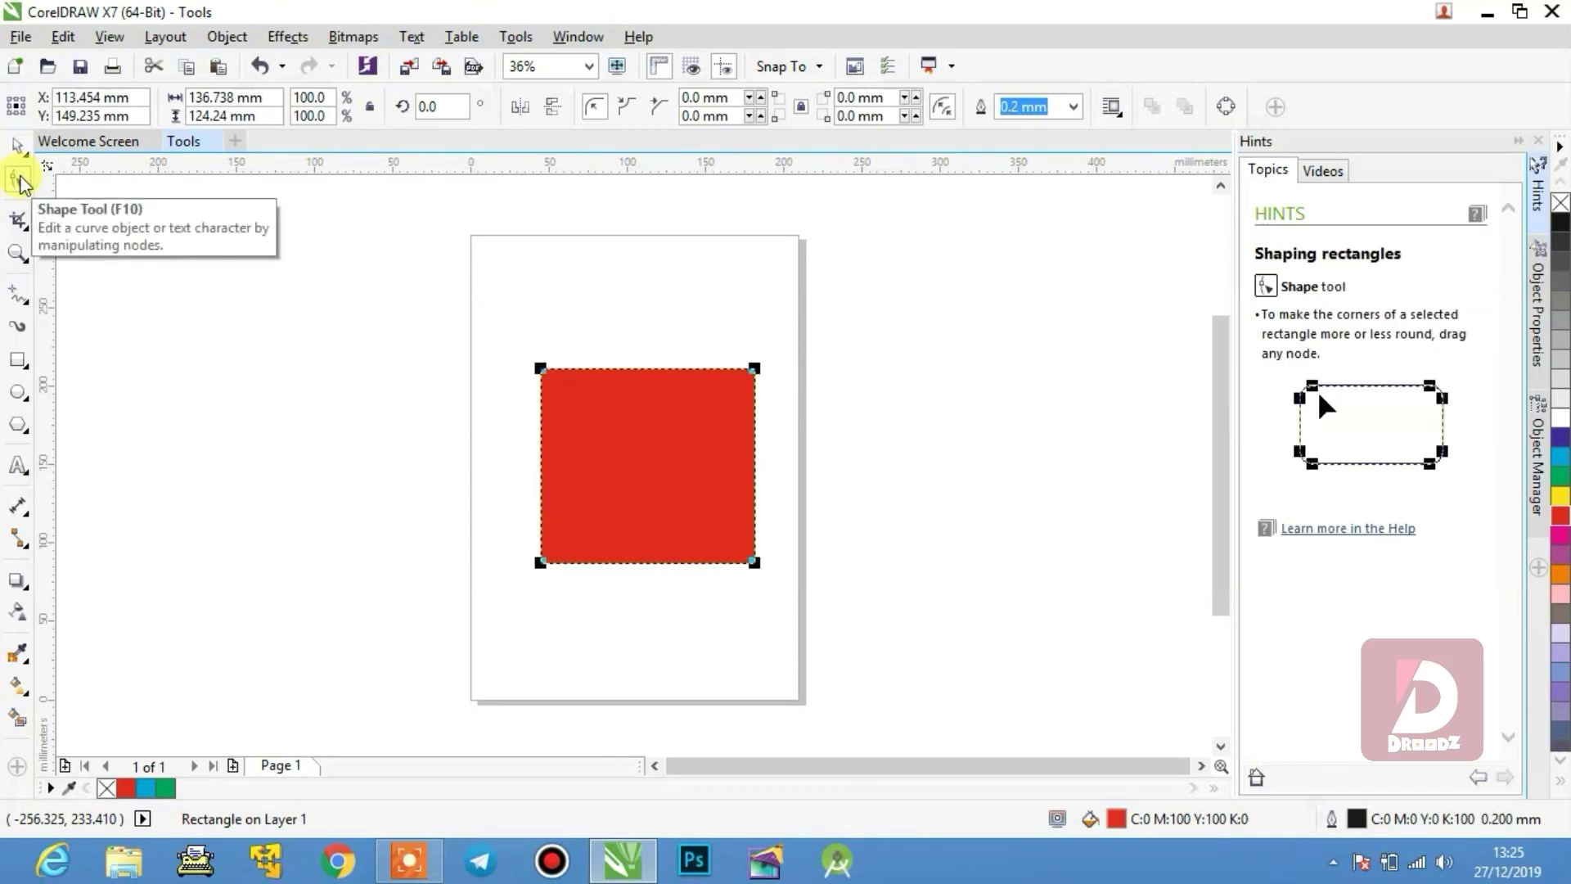
left_click_drag(578, 414, 632, 440)
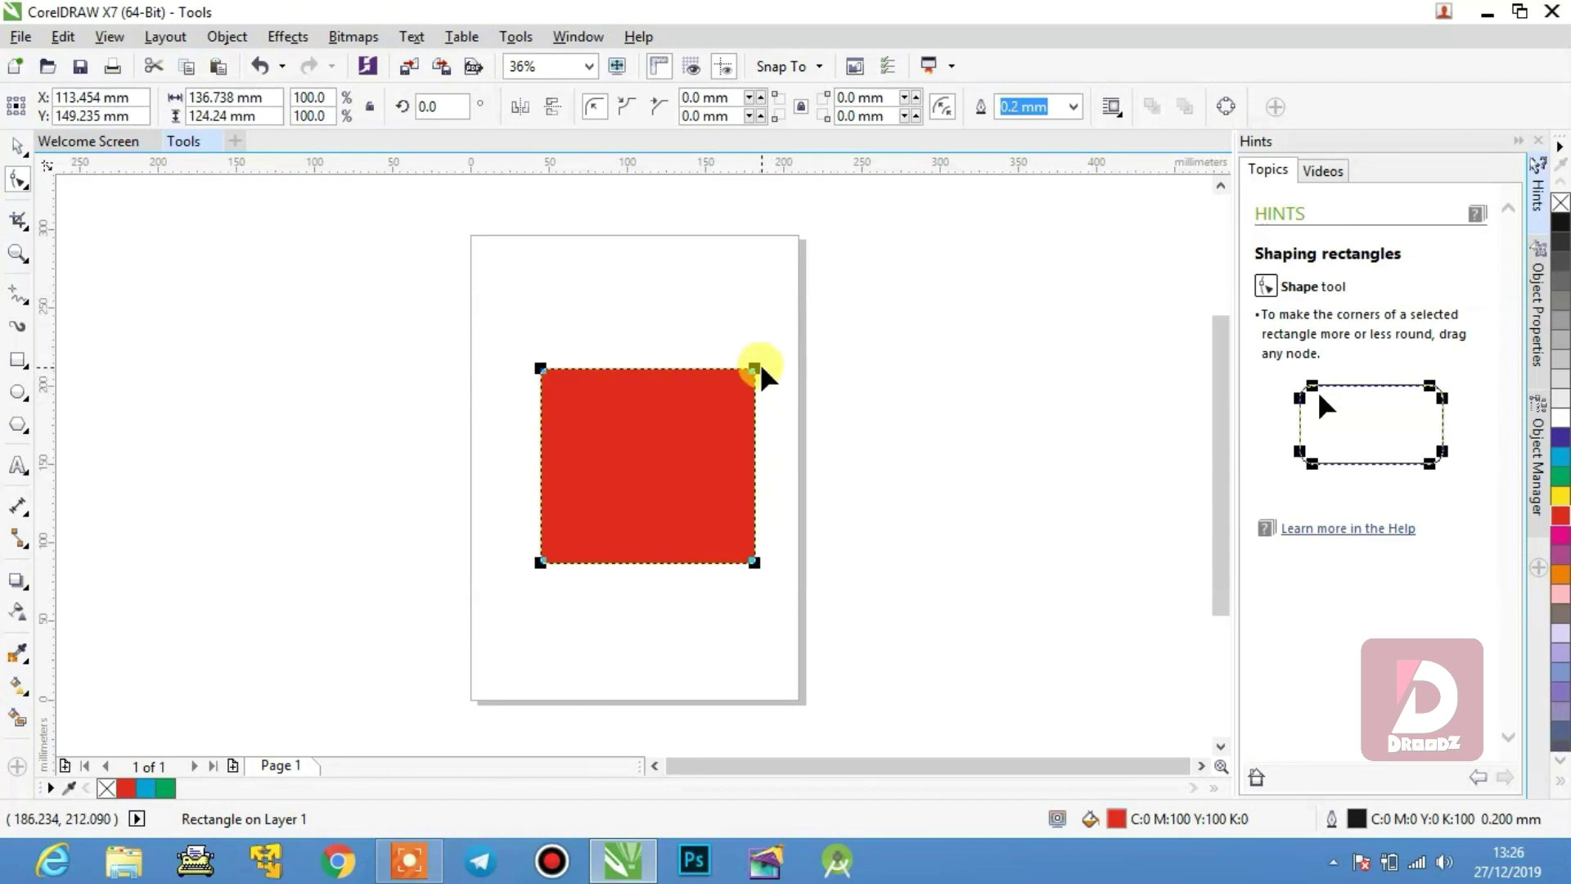
left_click(17, 146)
left_click(365, 449)
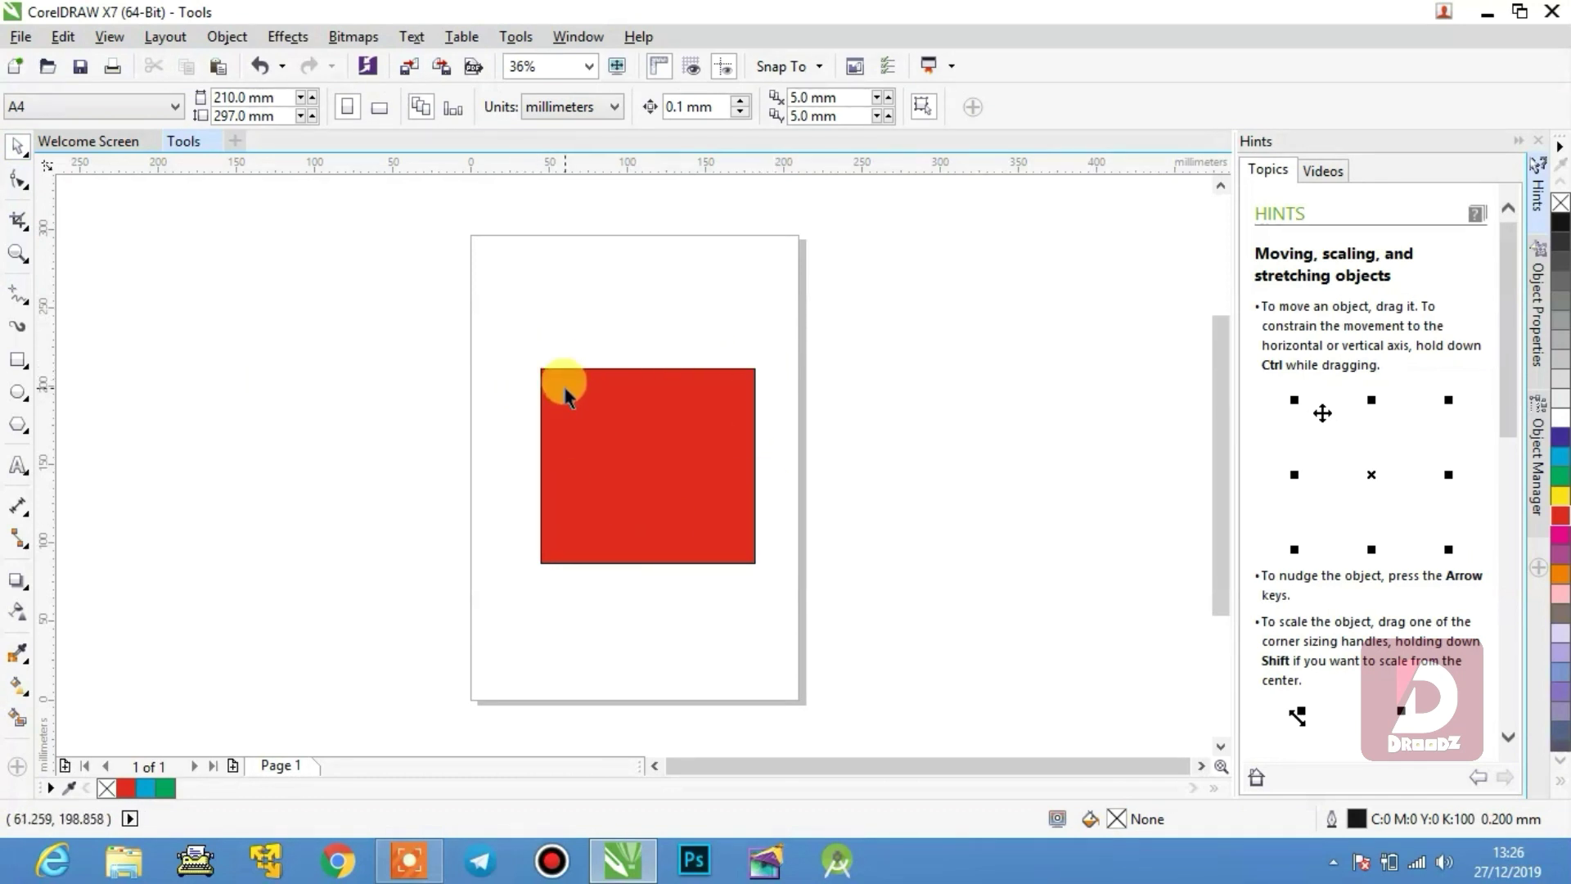
Round all corners of the red rectangle to about 25 mm with the Shape tool, and undo the rounding.
left_click(18, 180)
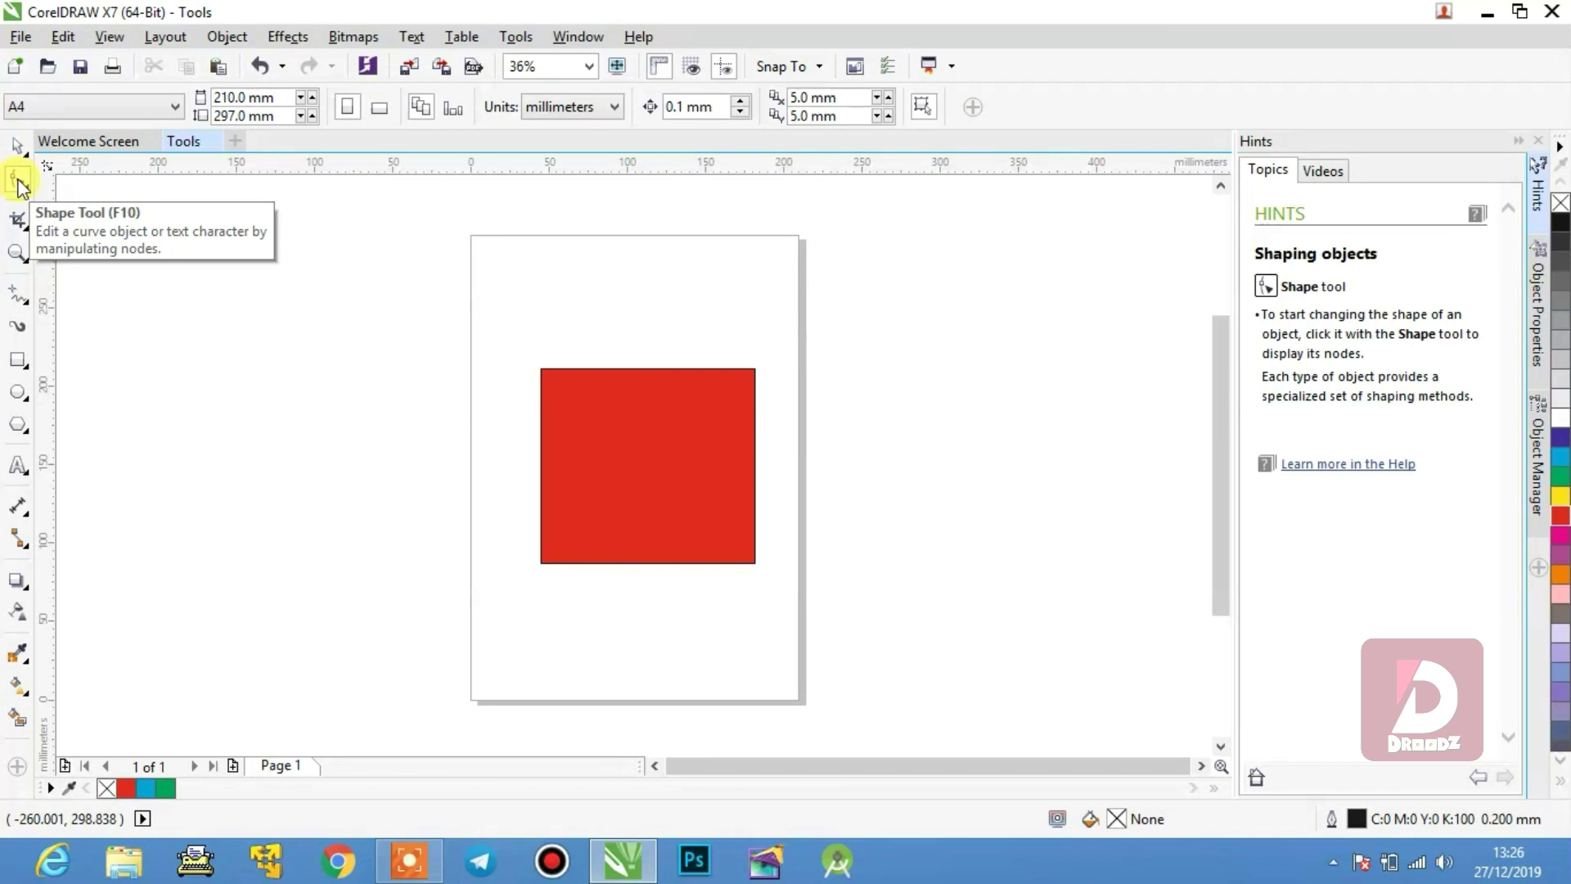
left_click(18, 182)
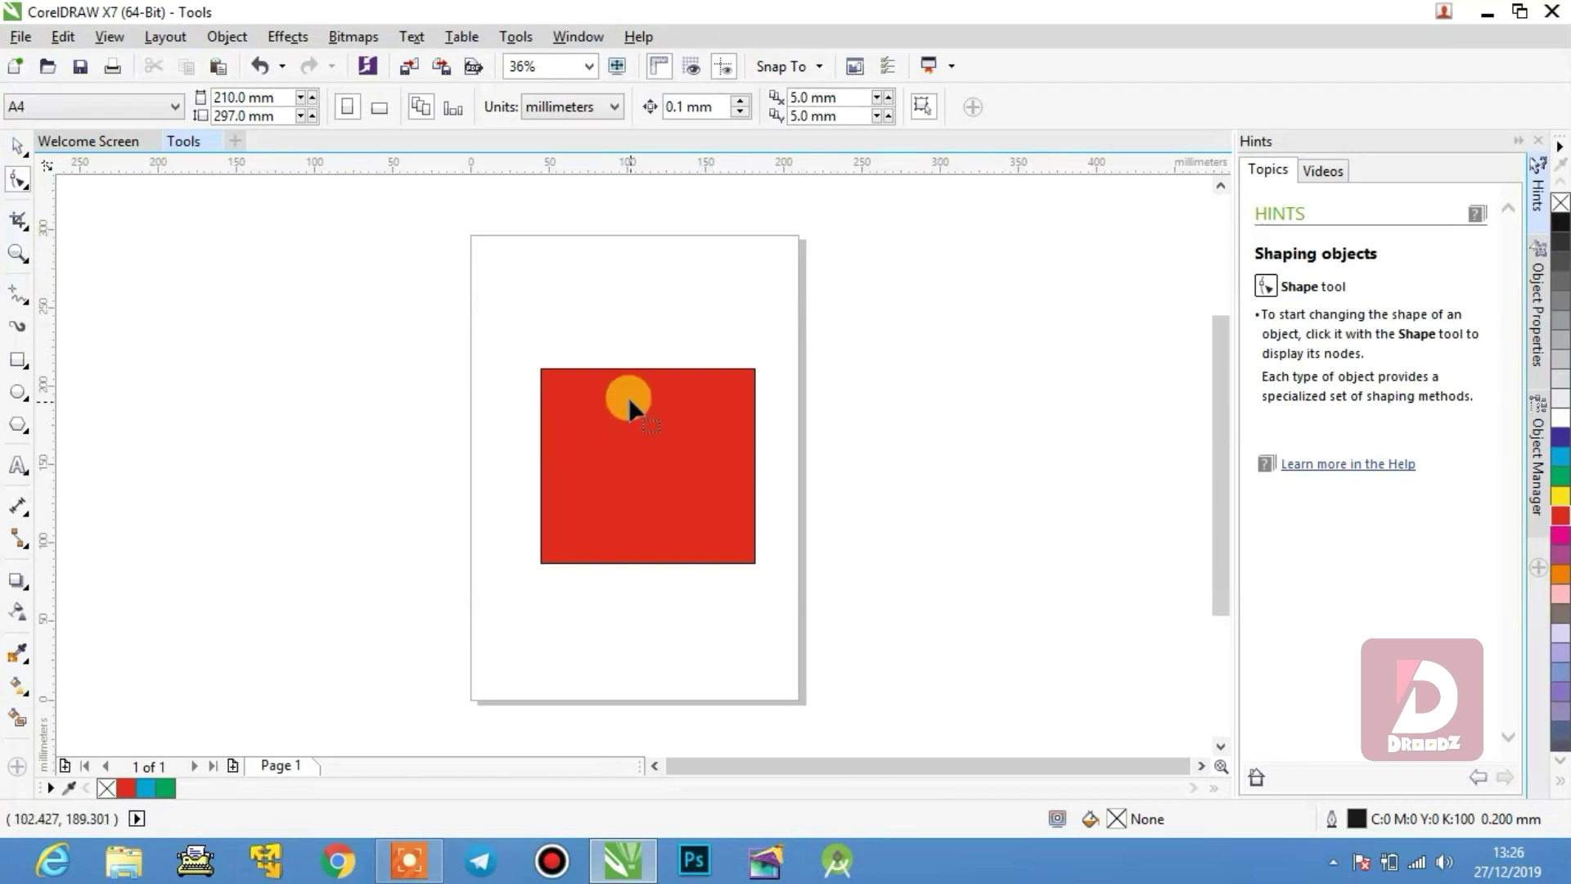
left_click(610, 370)
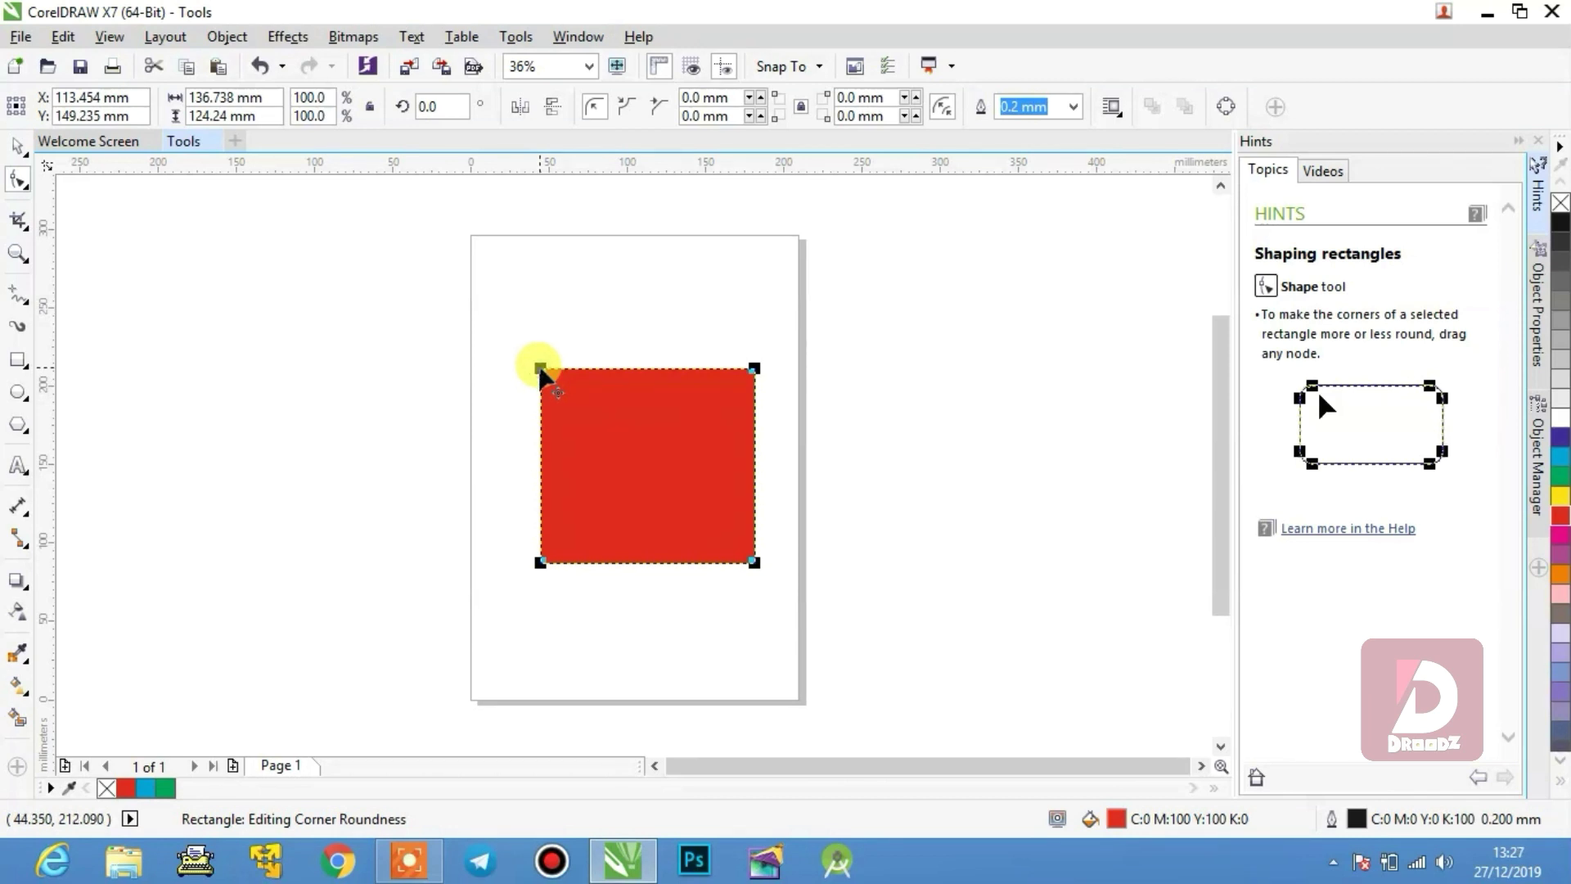
left_click_drag(542, 372, 624, 389)
left_click(18, 151)
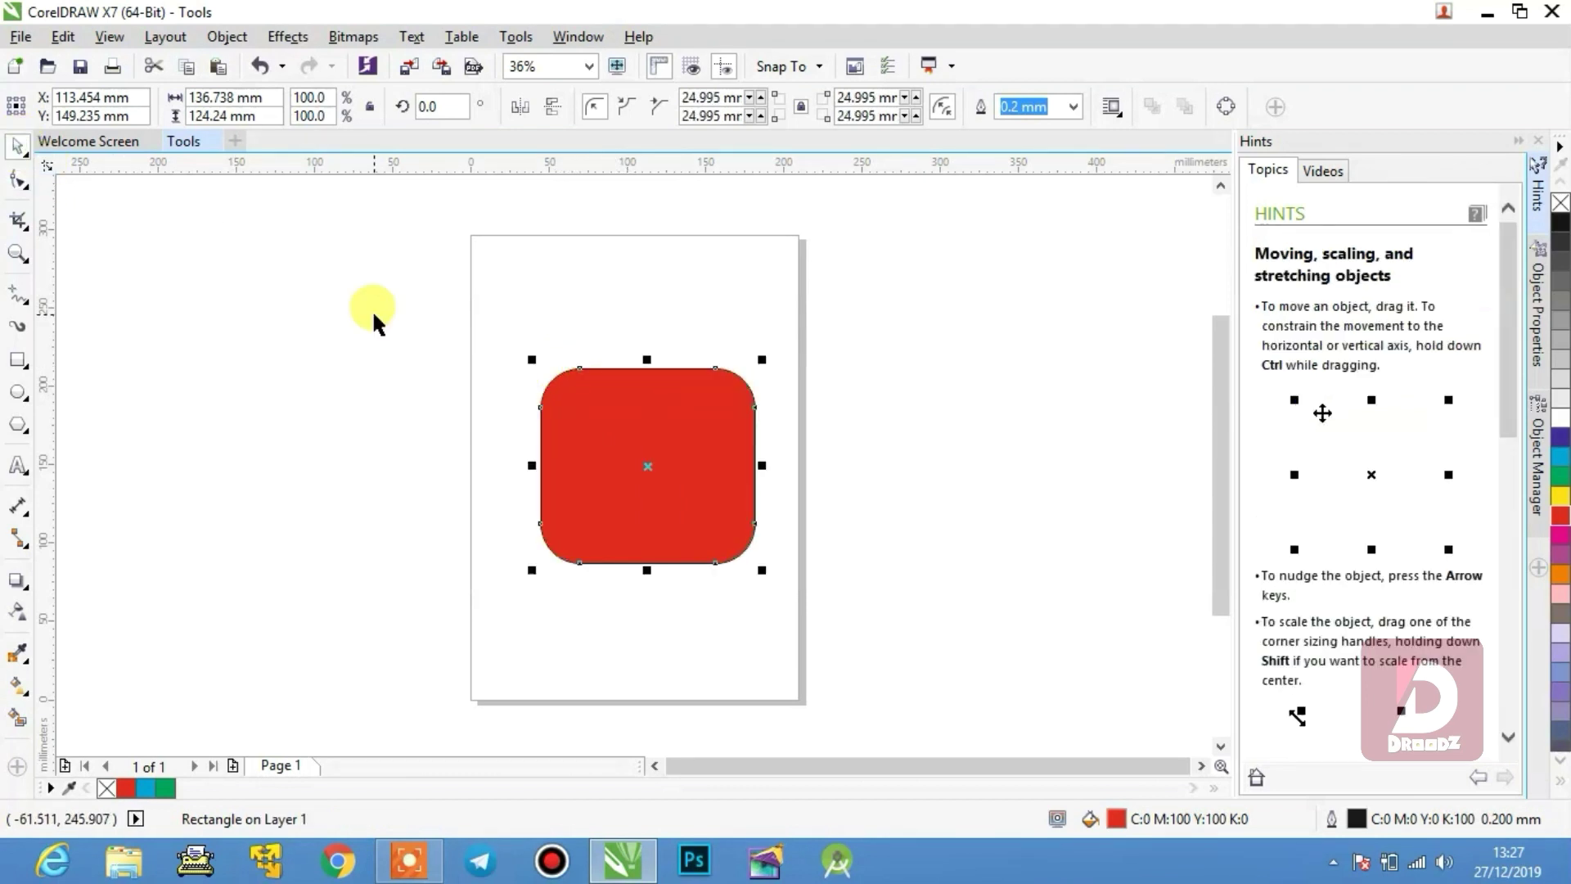
left_click(370, 314)
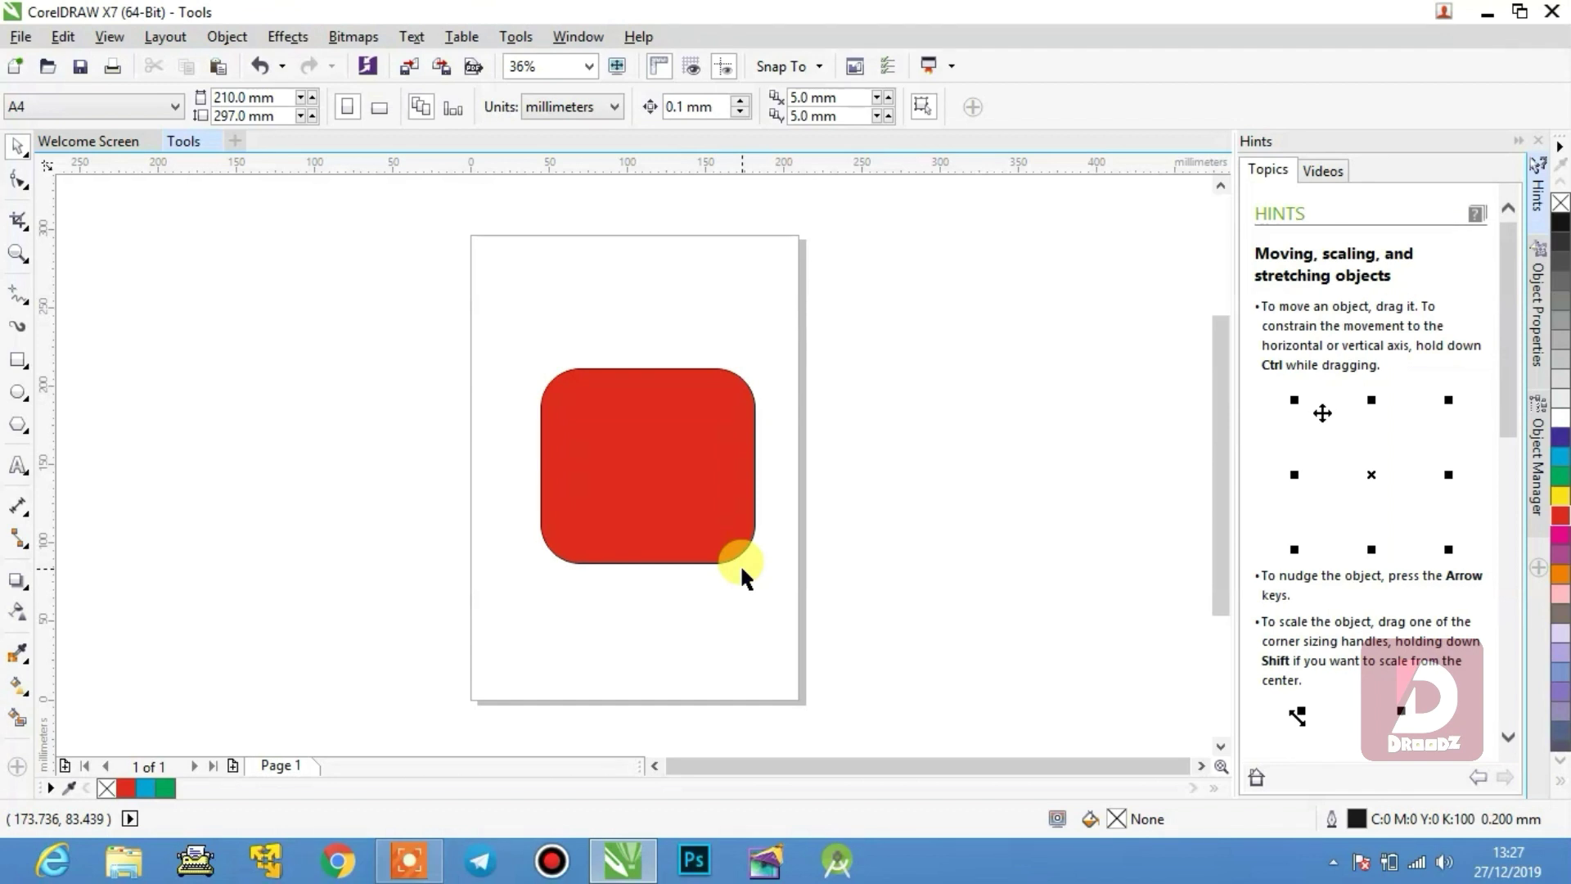
key("ctrl+z")
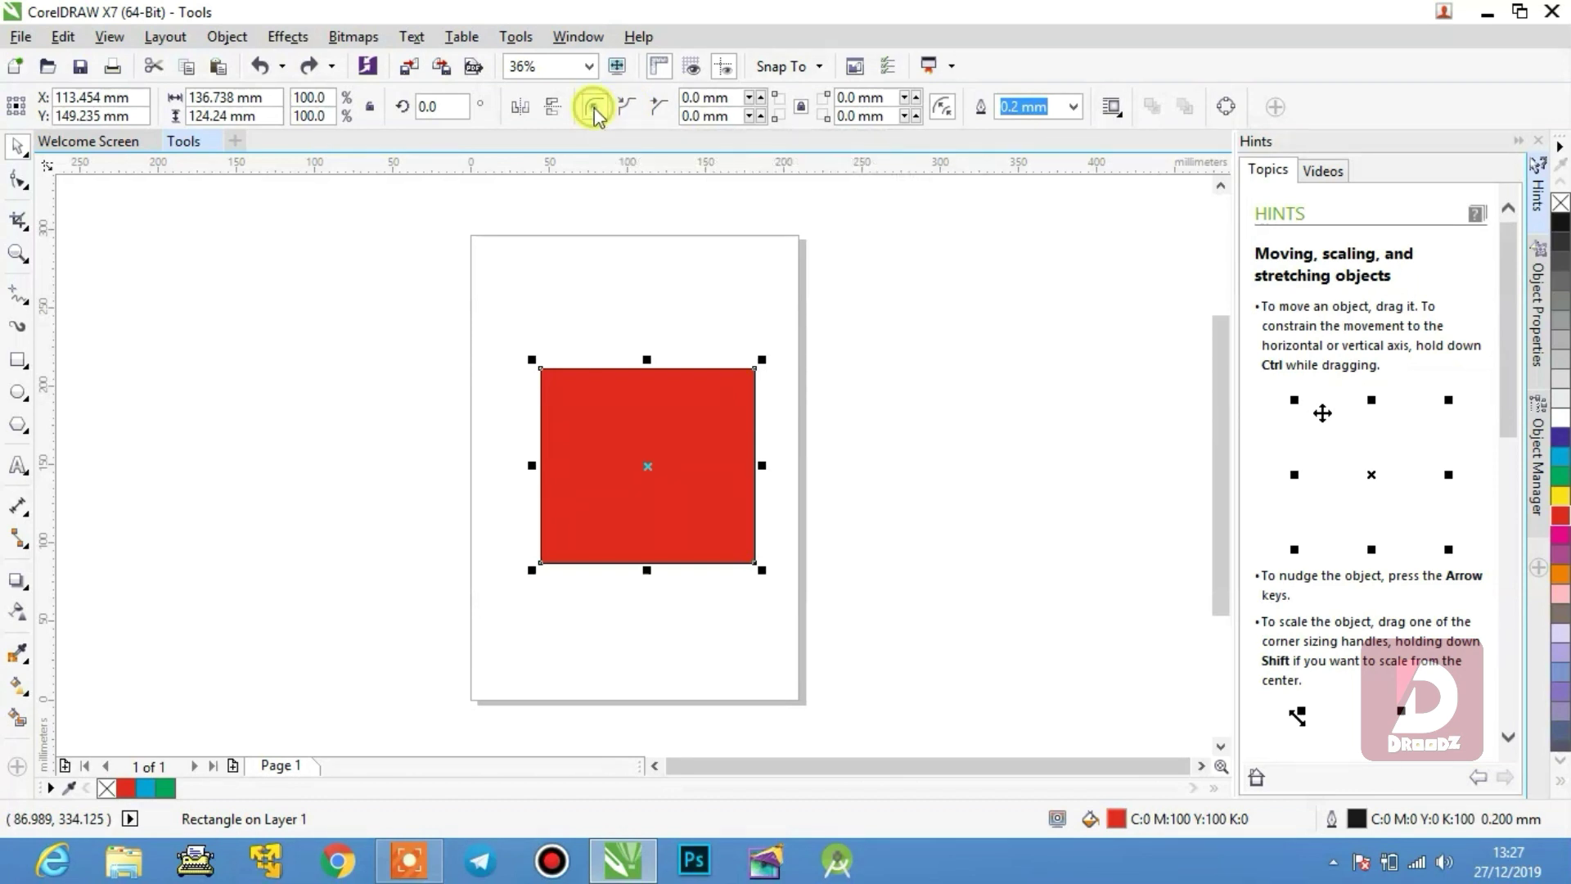
Round all four corners of the red rectangle to about 26 mm using the Shape tool.
left_click(626, 494)
left_click(18, 179)
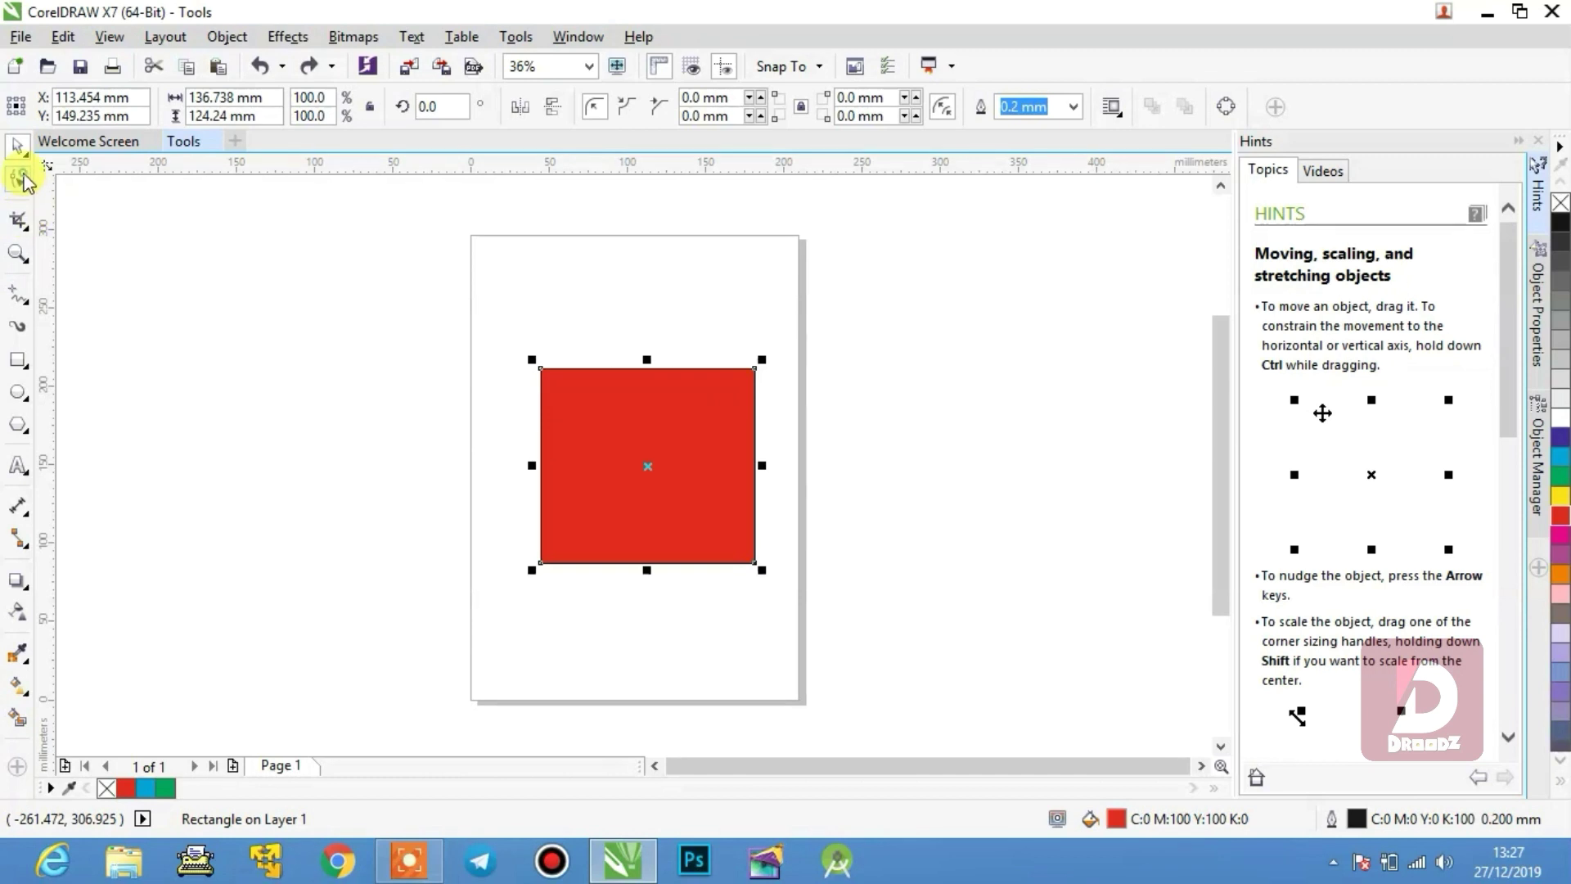
left_click_drag(536, 365, 580, 383)
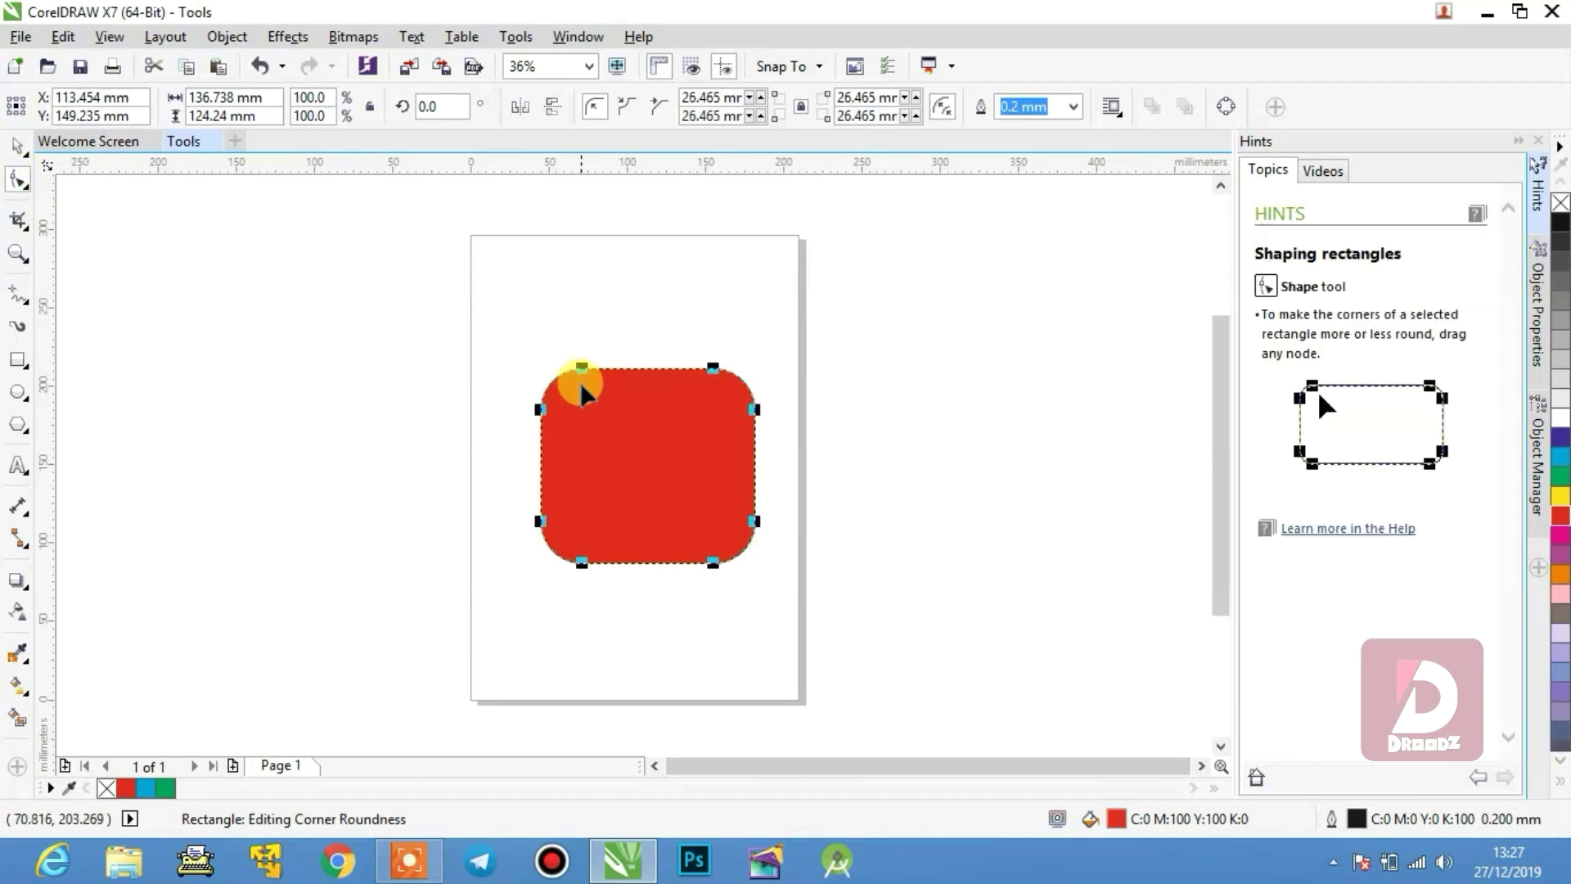
Change the rectangle's corner style to scalloped, and switch it to chamfered.
left_click(626, 109)
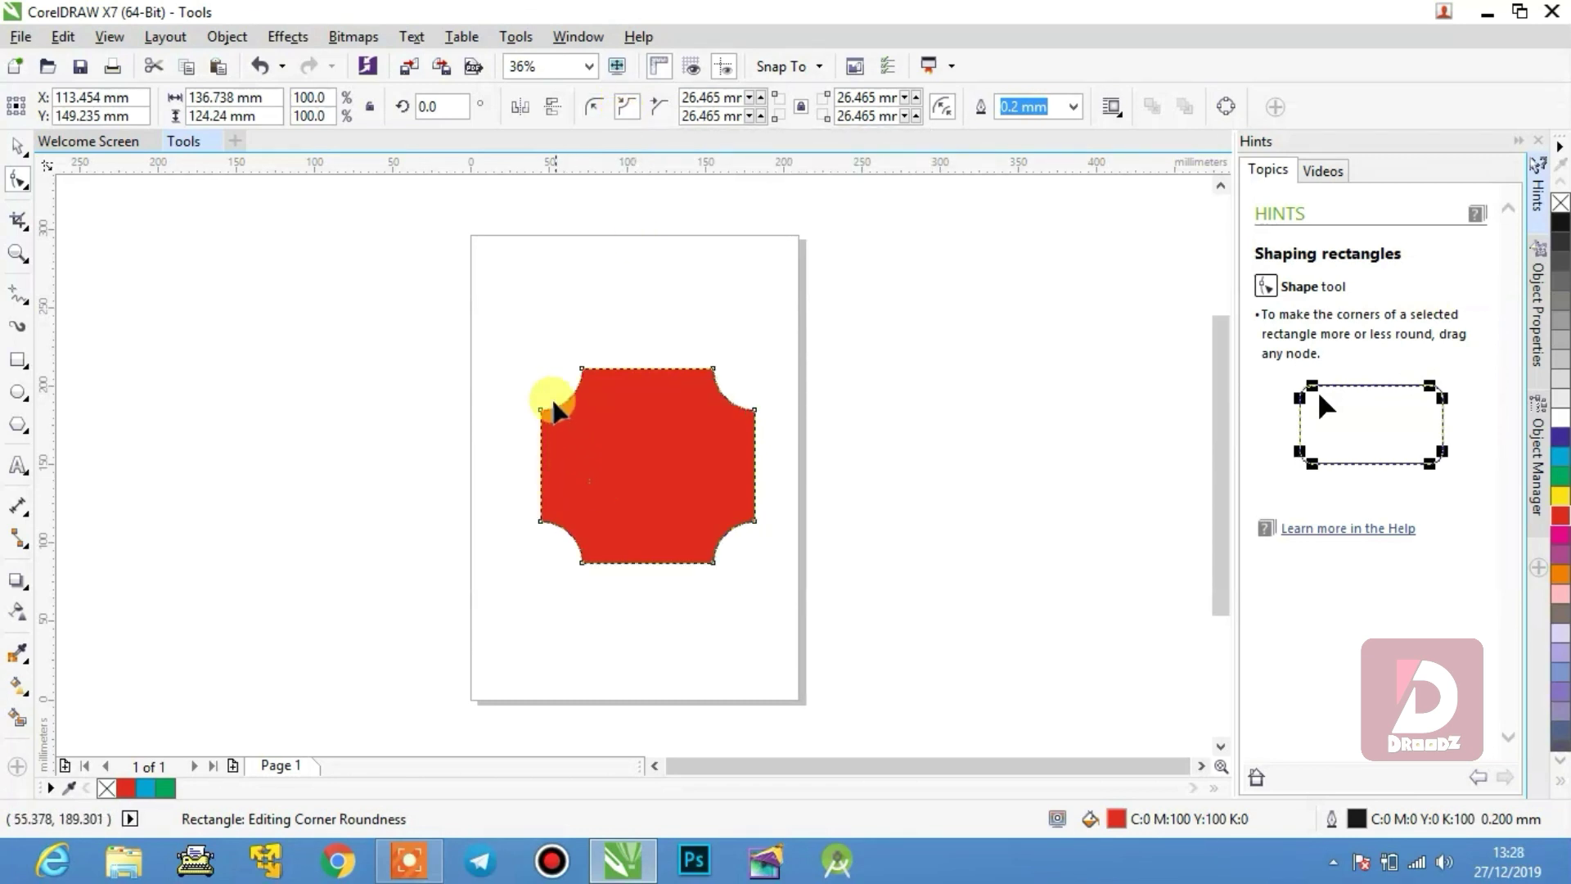
left_click(659, 108)
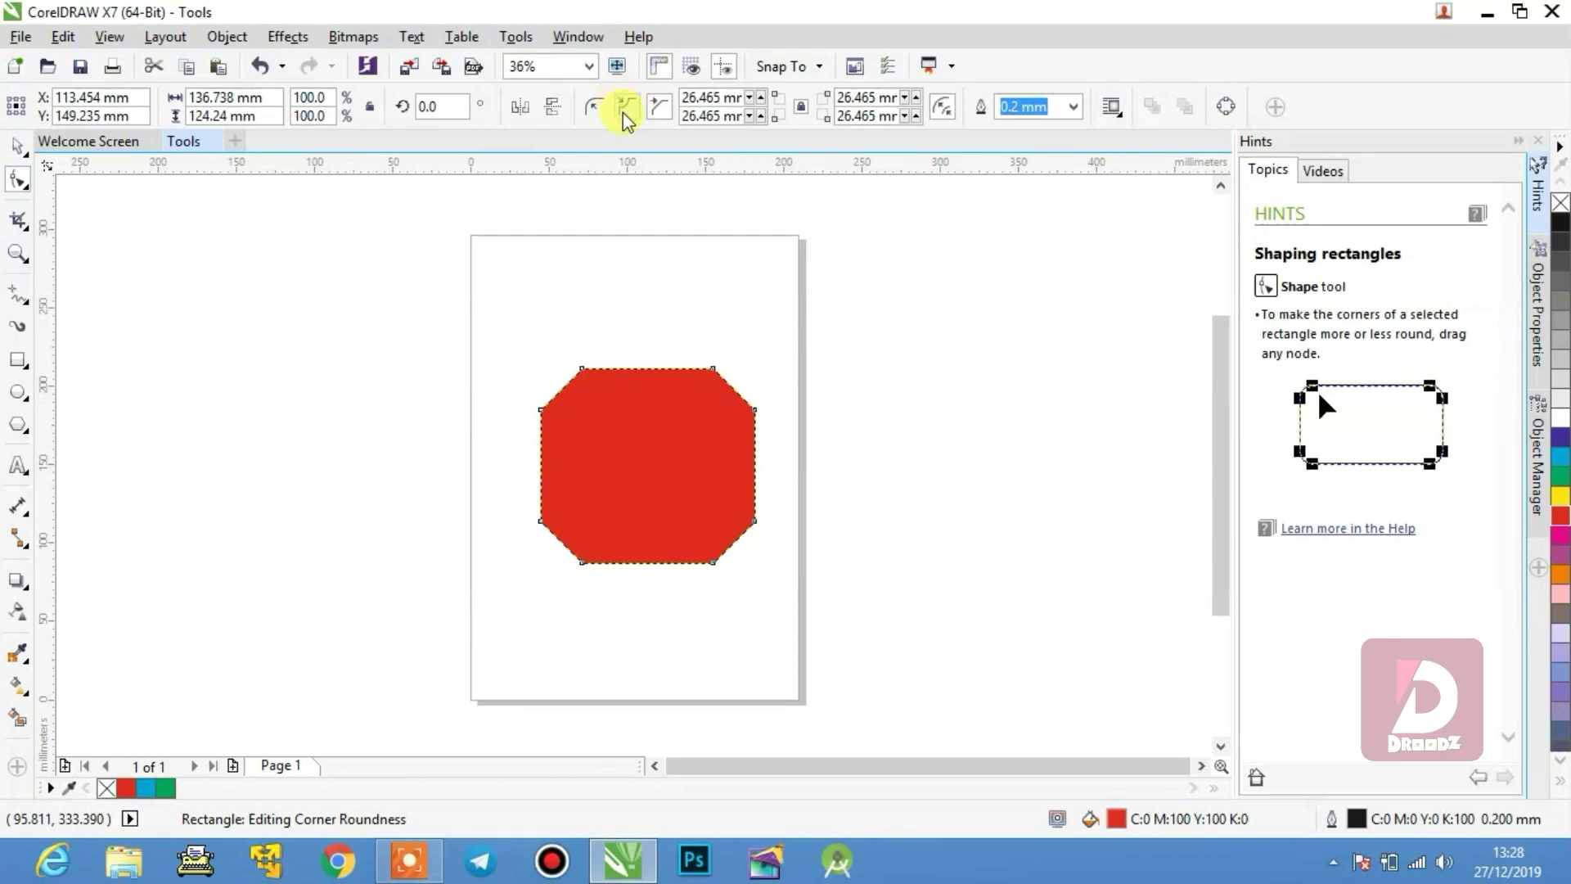
Reduce the chamfer size of all four corners in small increments to 23.465 mm.
left_click(748, 96)
left_click(748, 96)
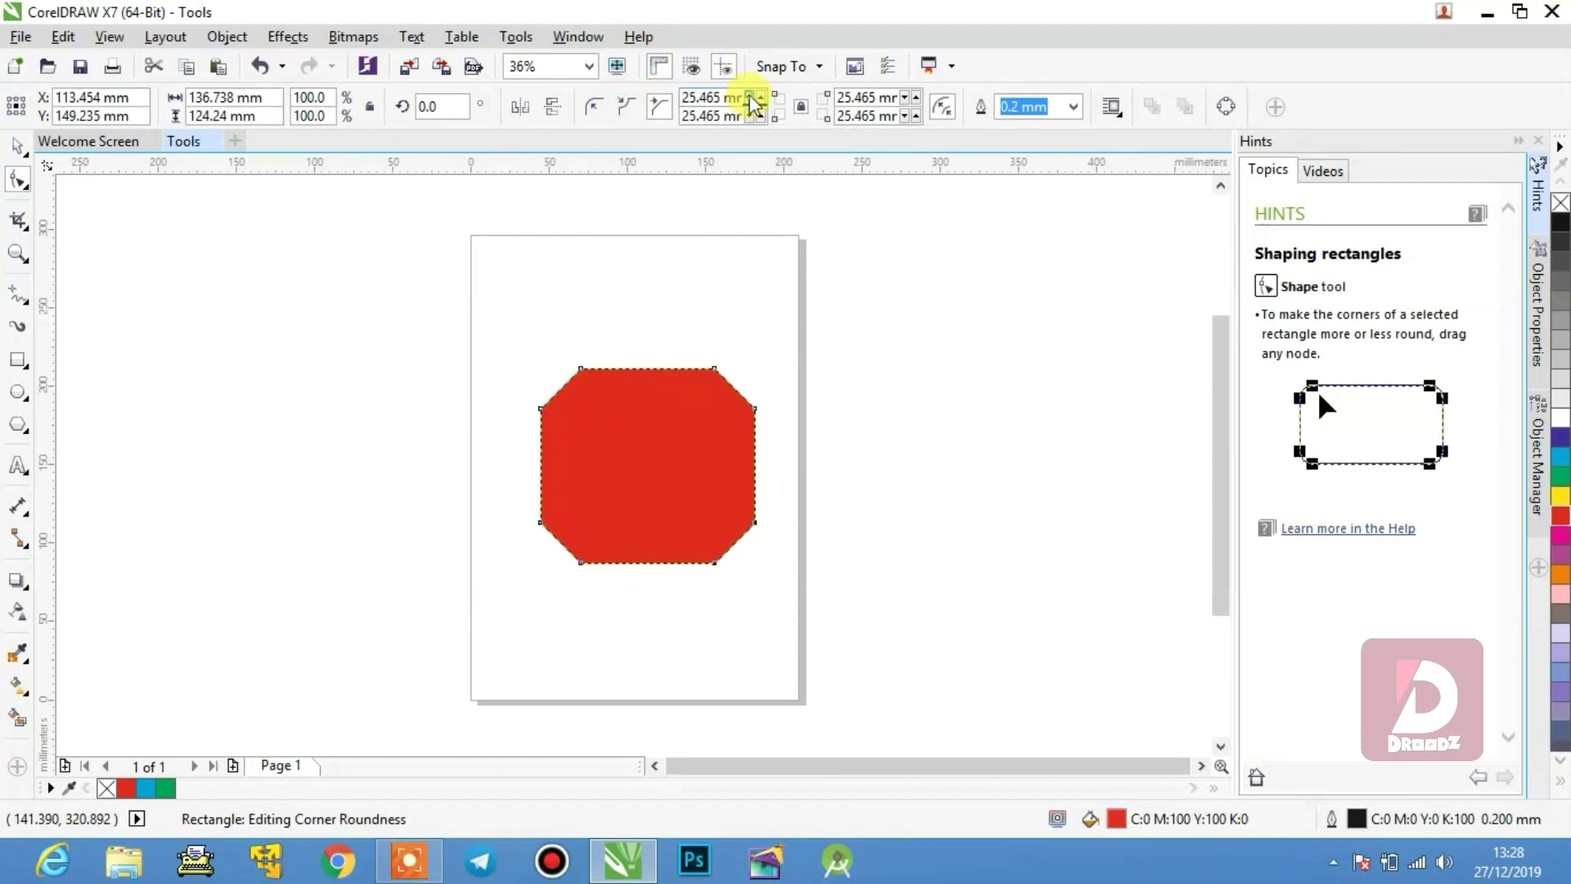
left_click(749, 96)
left_click(749, 96)
left_click(749, 96)
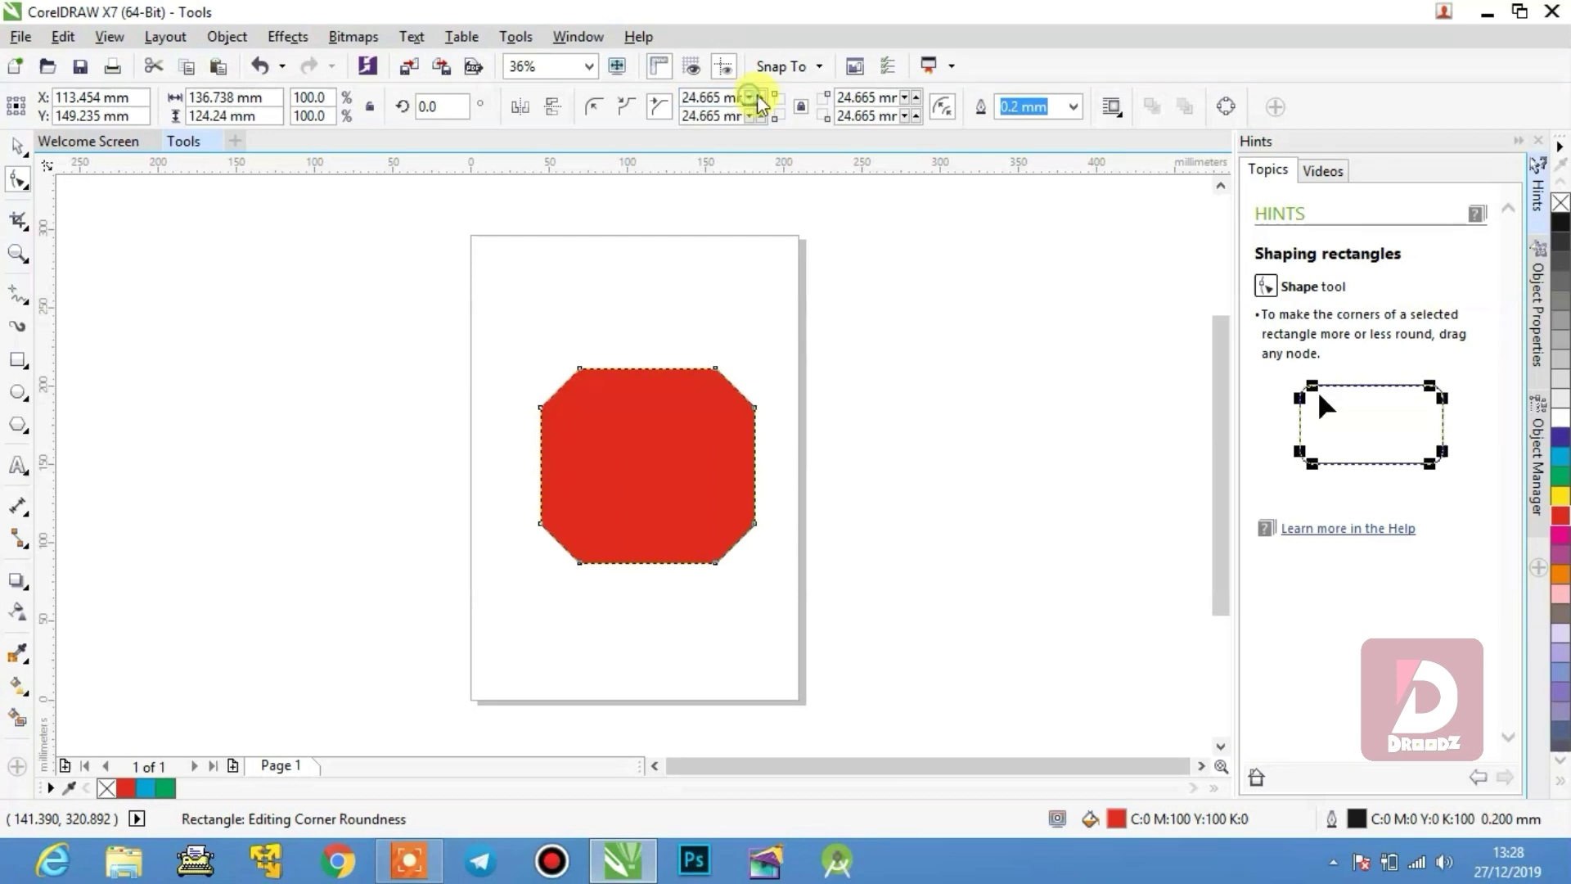
left_click(749, 97)
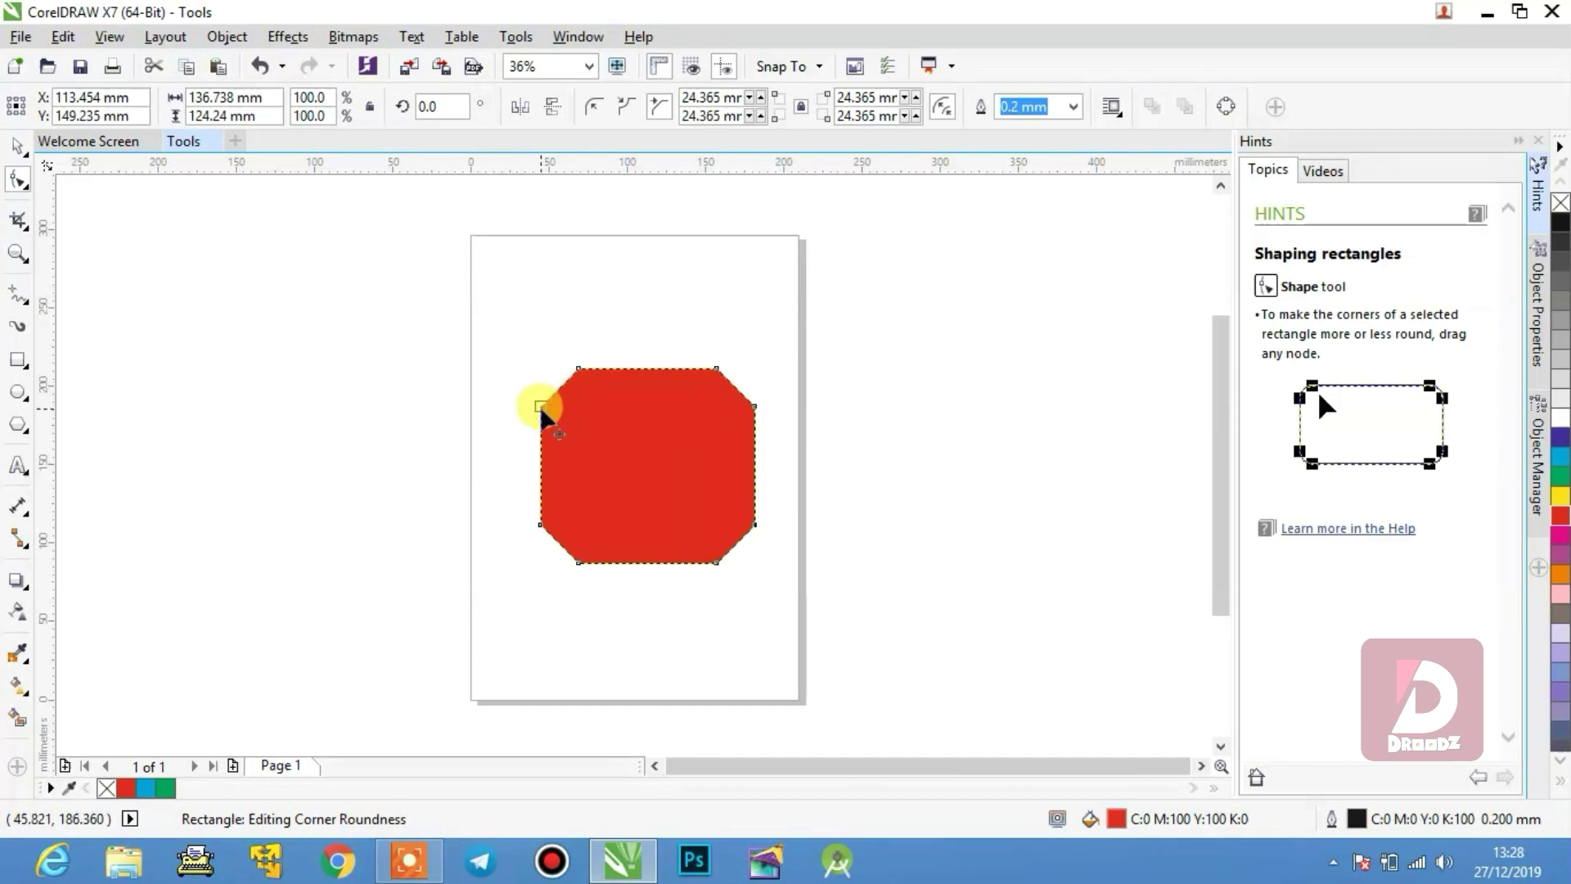
left_click(751, 116)
left_click(750, 116)
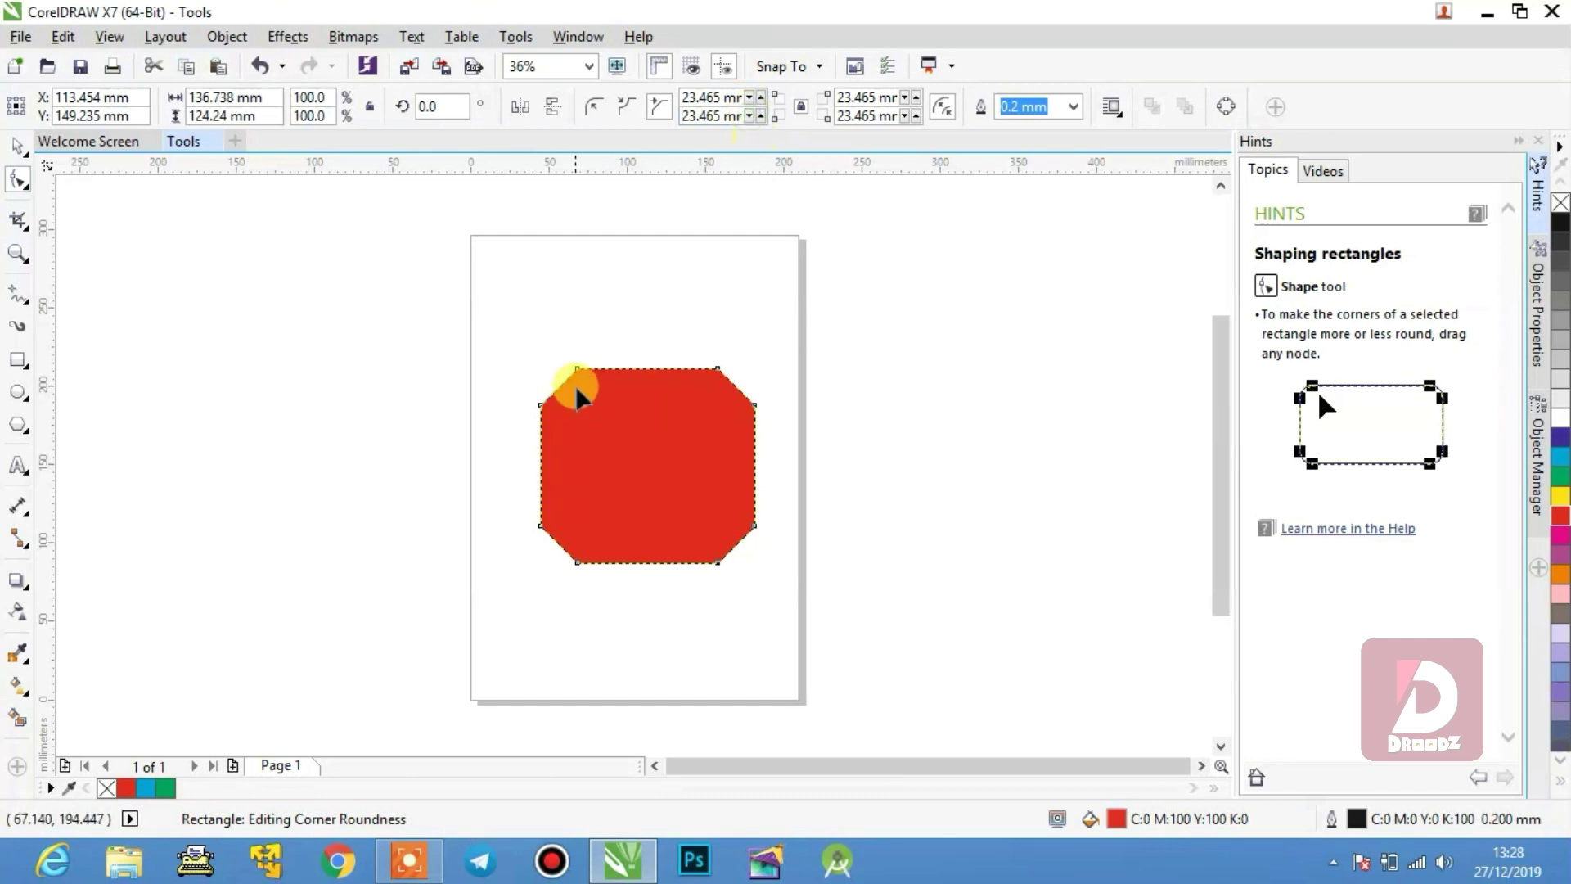
Adjust all the chamfers to 32.252 mm, and unlock simultaneous corner editing to reduce only the upper-left chamfer to 30.952 mm.
mouse_move(579, 365)
left_mouse_down()
mouse_move(606, 367)
mouse_move(600, 388)
mouse_move(543, 431)
mouse_move(561, 379)
mouse_move(558, 396)
mouse_move(572, 366)
mouse_move(566, 381)
mouse_move(595, 367)
left_mouse_up()
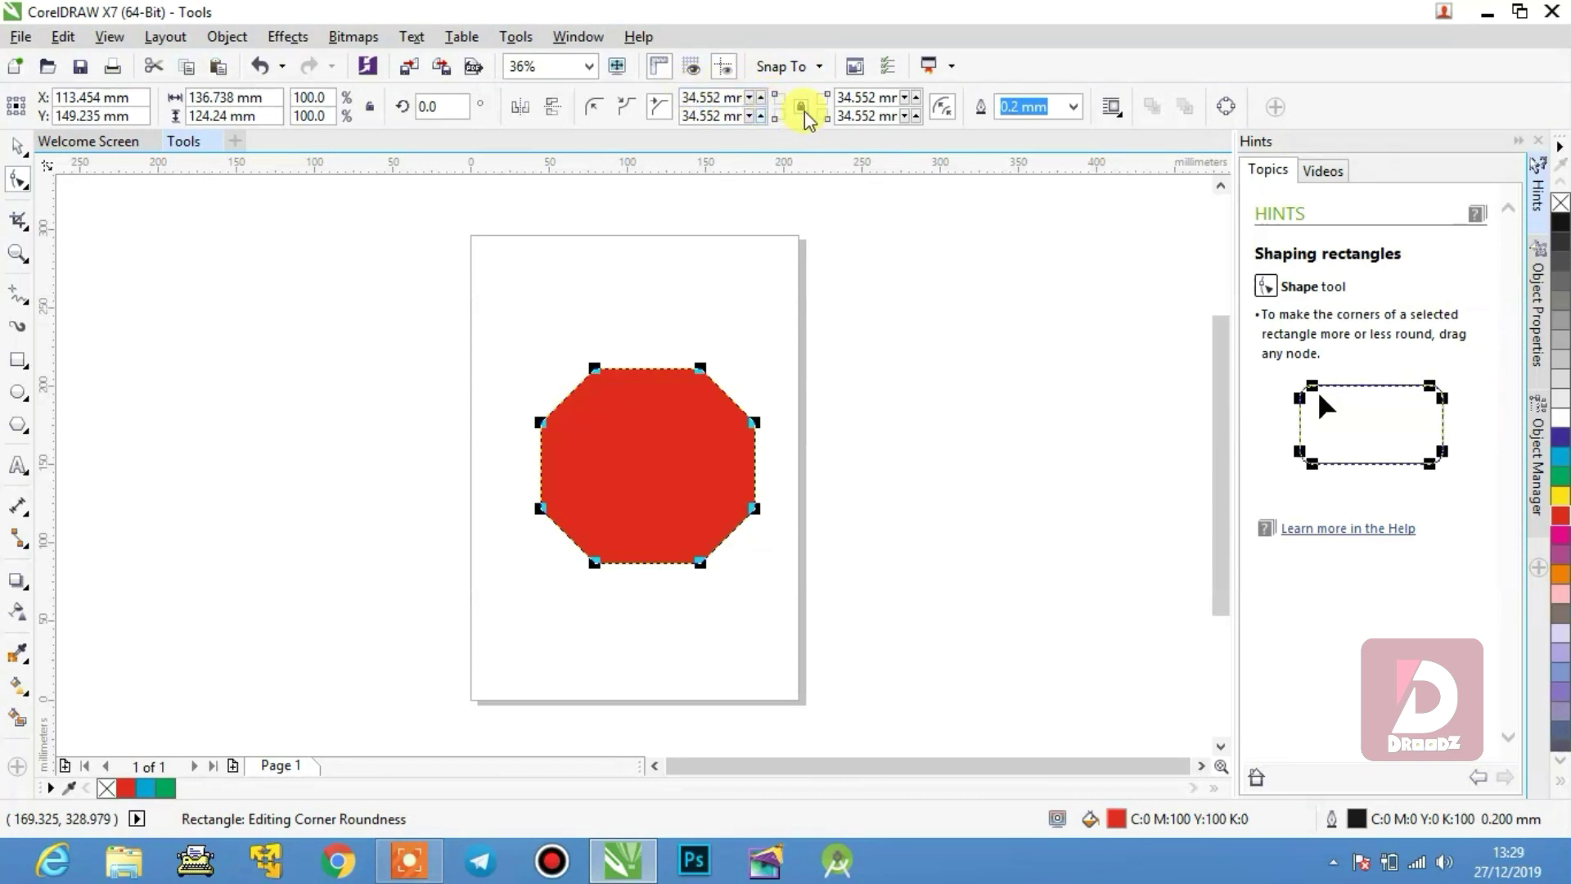
left_click(748, 98)
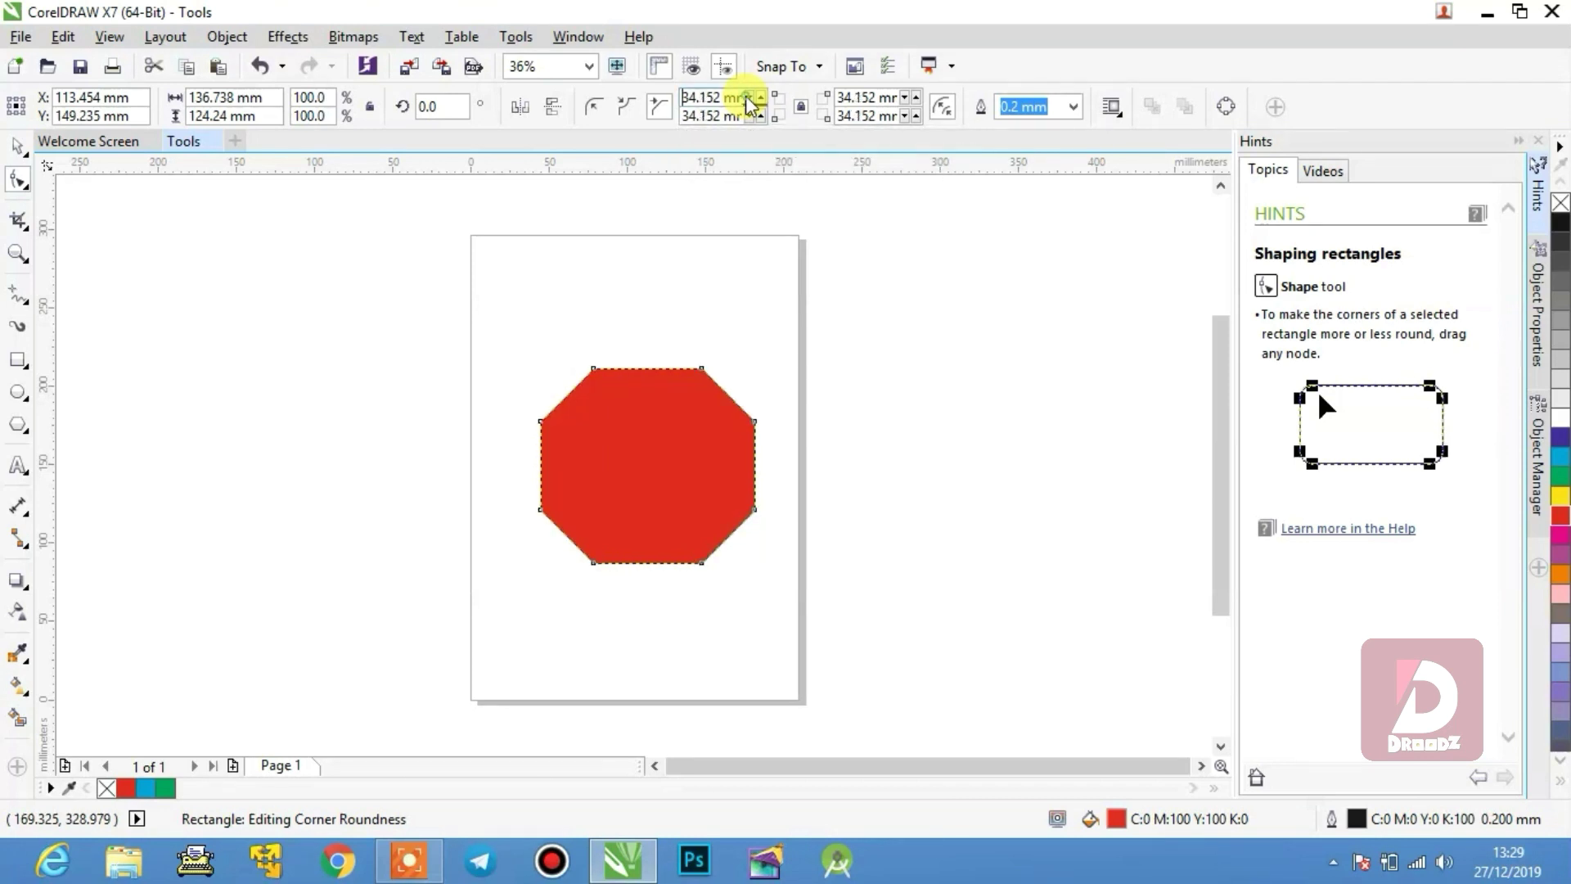
left_click(800, 108)
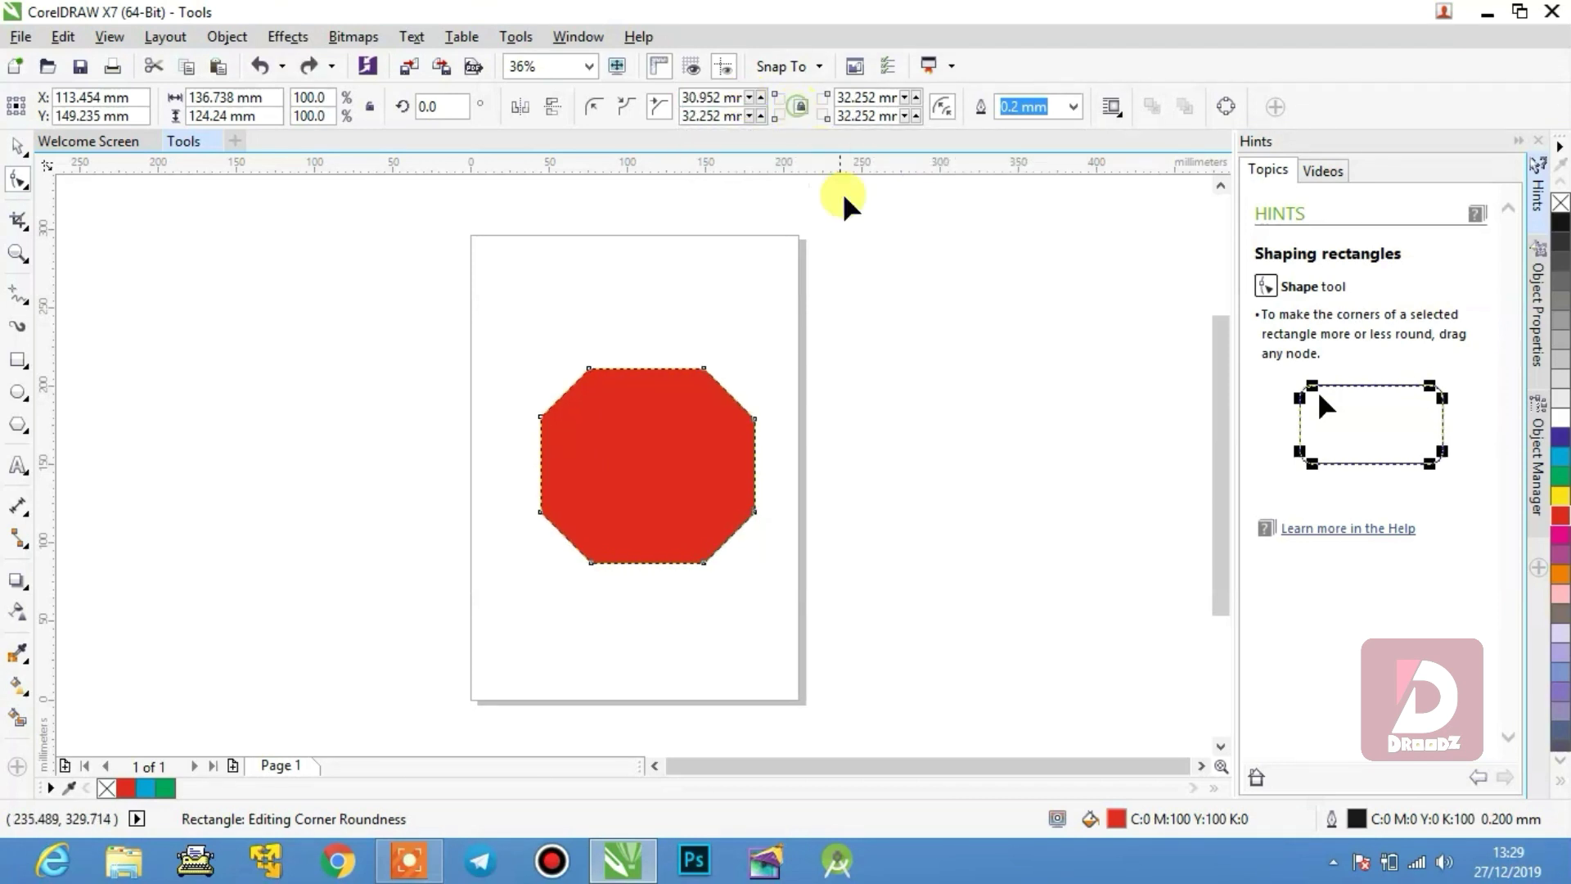
left_click(801, 106)
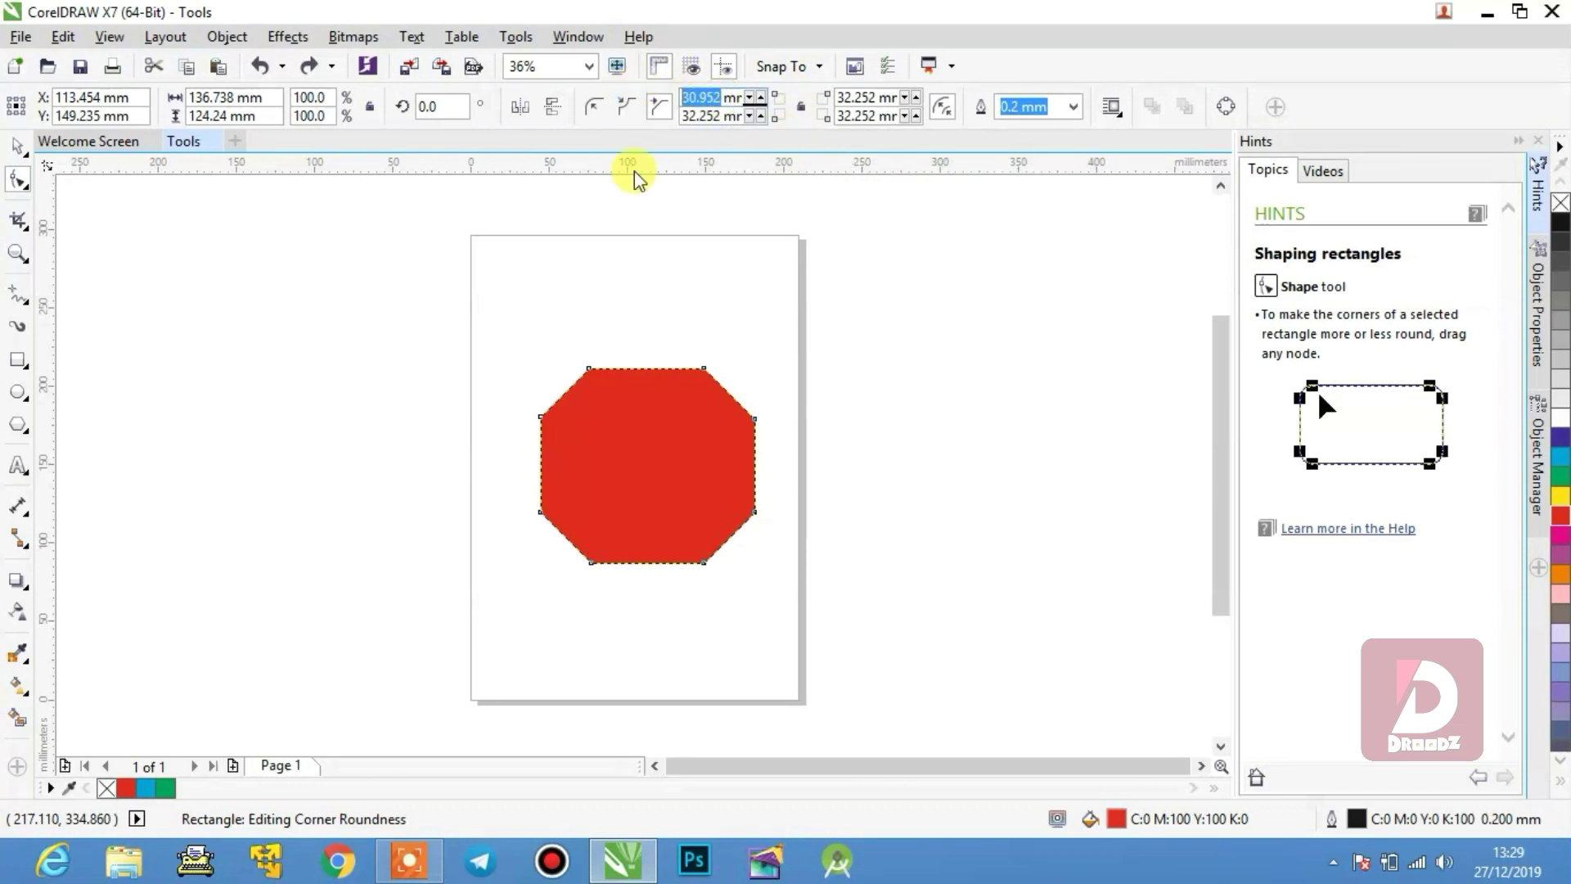
Set the red rectangle's upper-left chamfer to 50 mm and its lower-right chamfer to 80 mm, each independently of the other corners.
double_click(710, 98)
type("50")
key("Return")
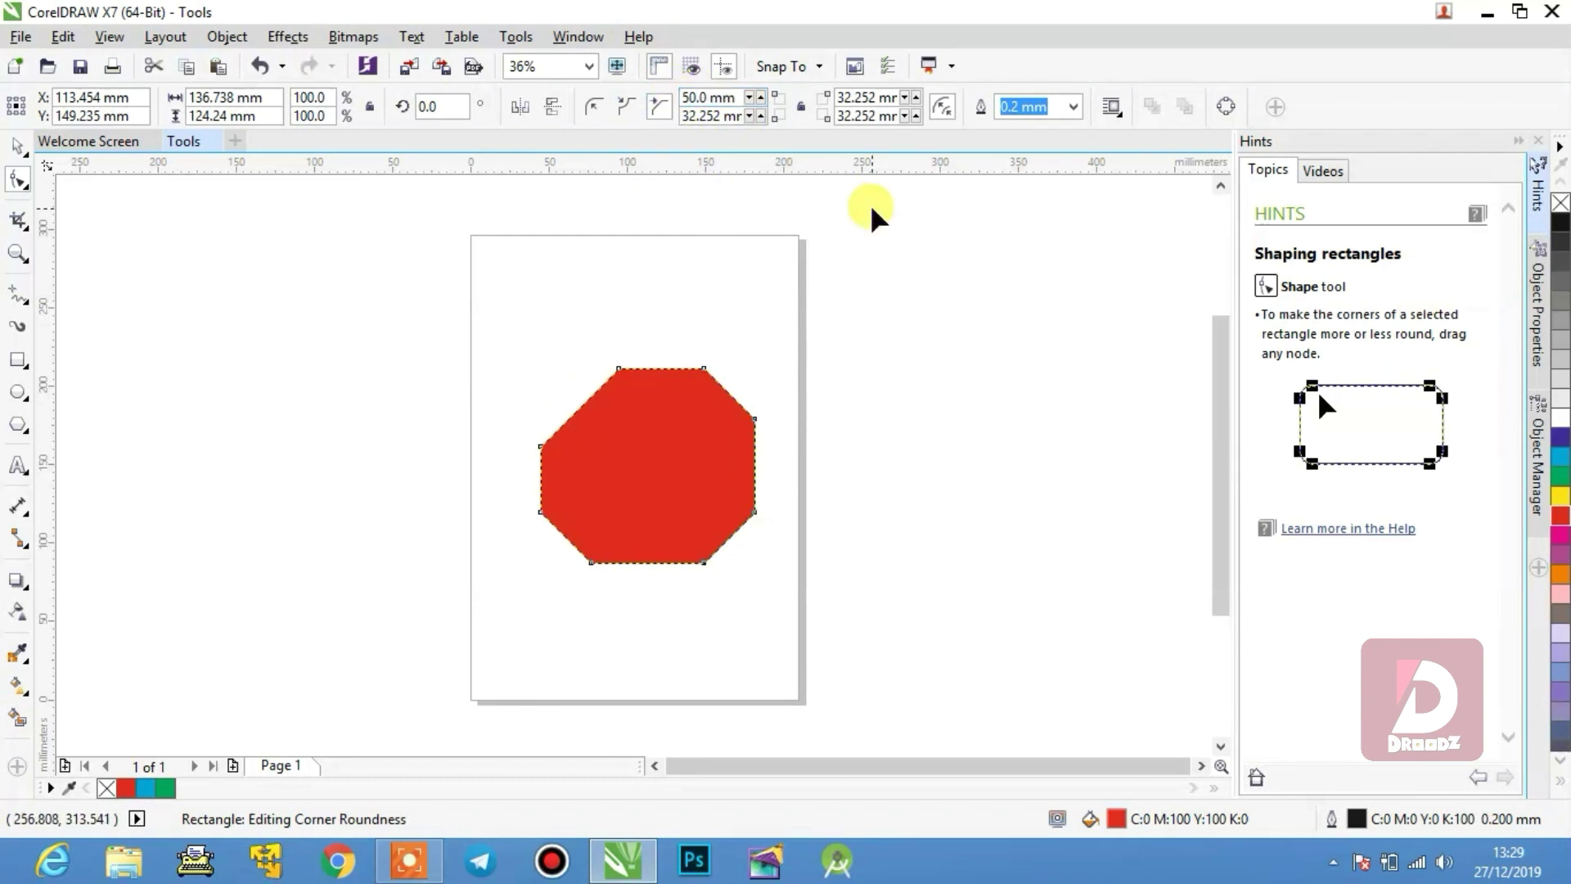
left_click_drag(577, 440, 612, 409)
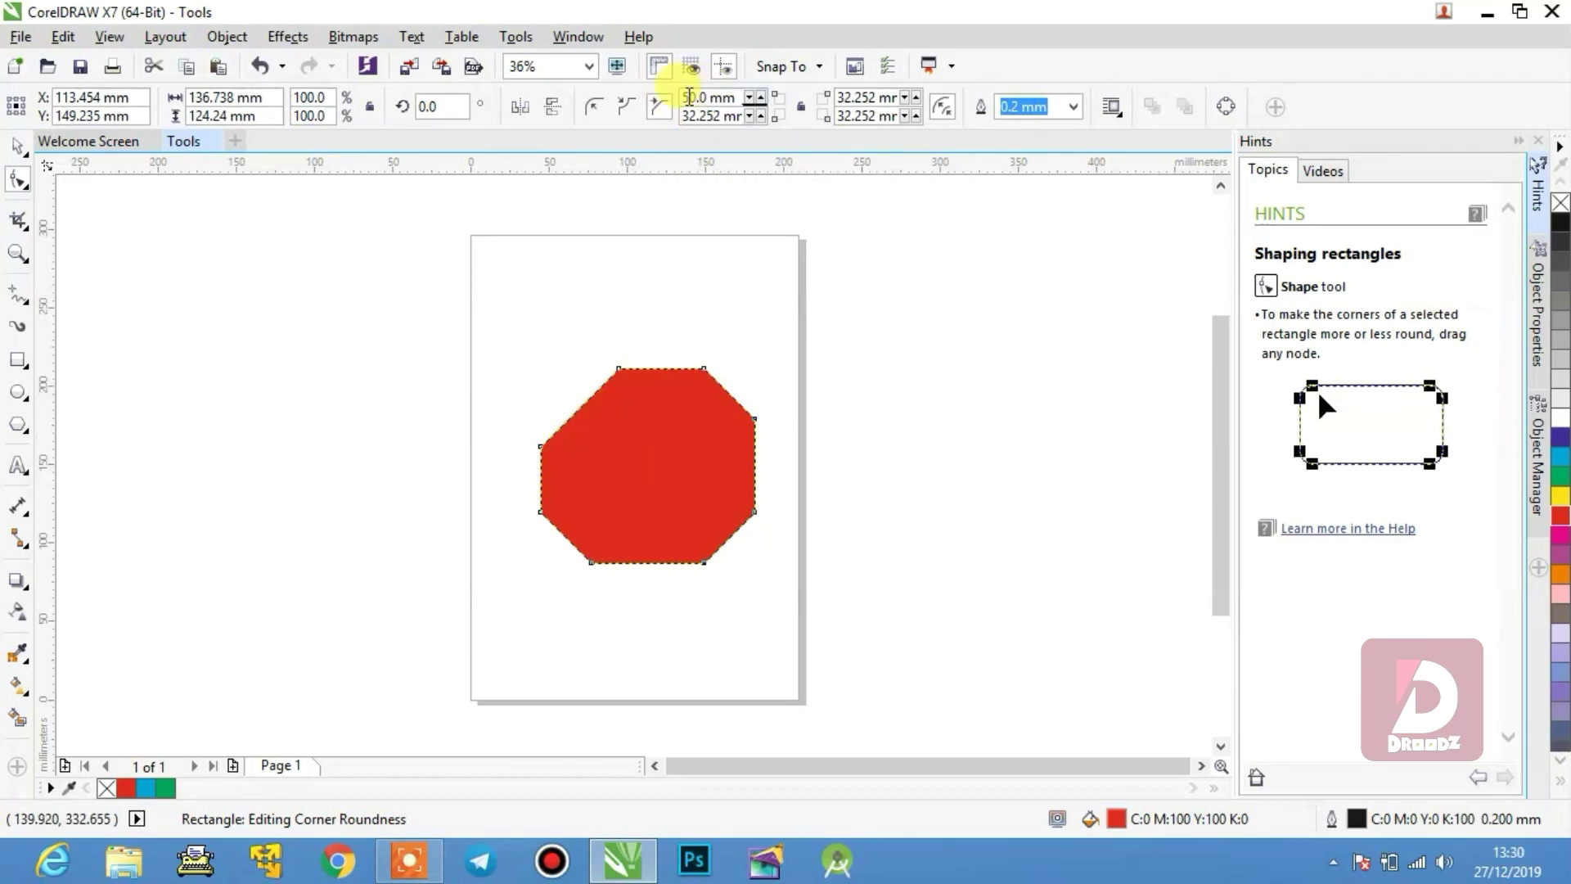
mouse_move(612, 379)
left_mouse_down()
mouse_move(559, 450)
mouse_move(585, 389)
left_mouse_up()
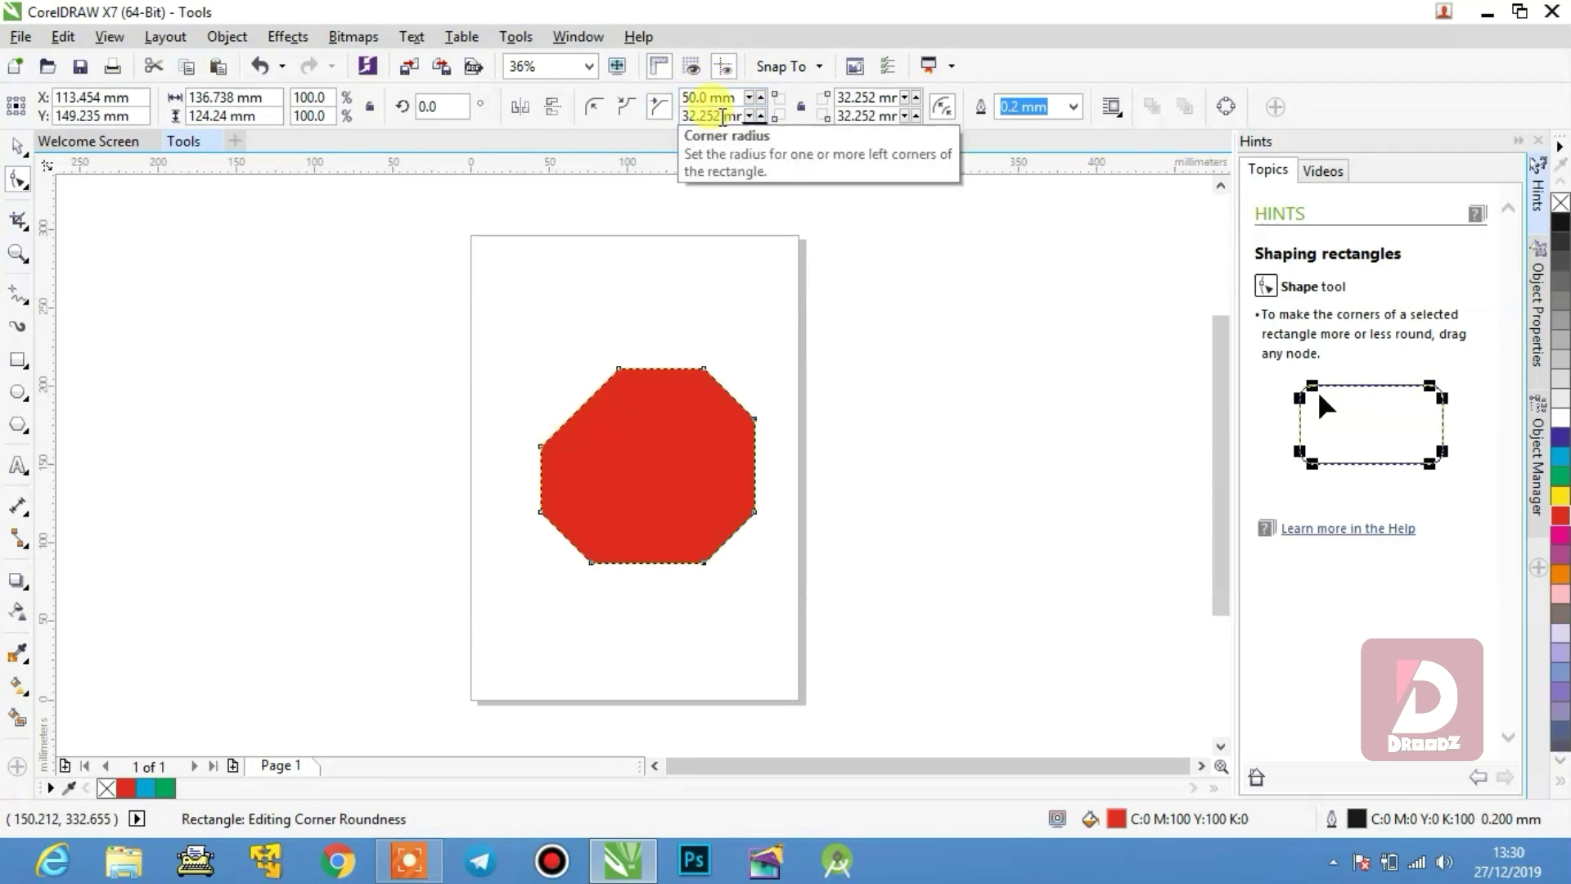
double_click(875, 116)
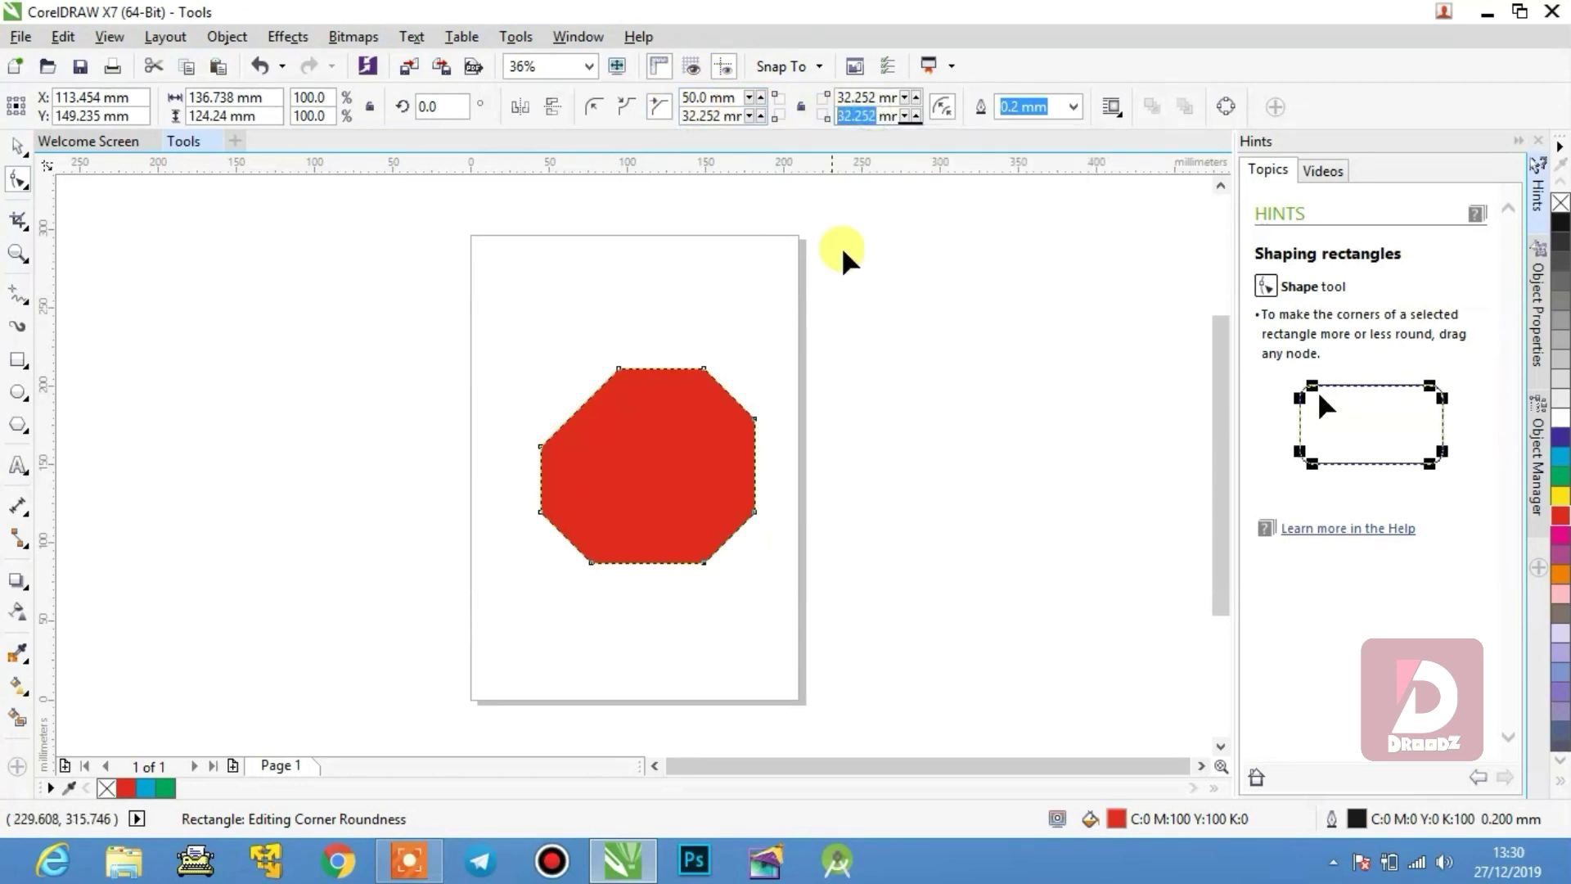
type("80")
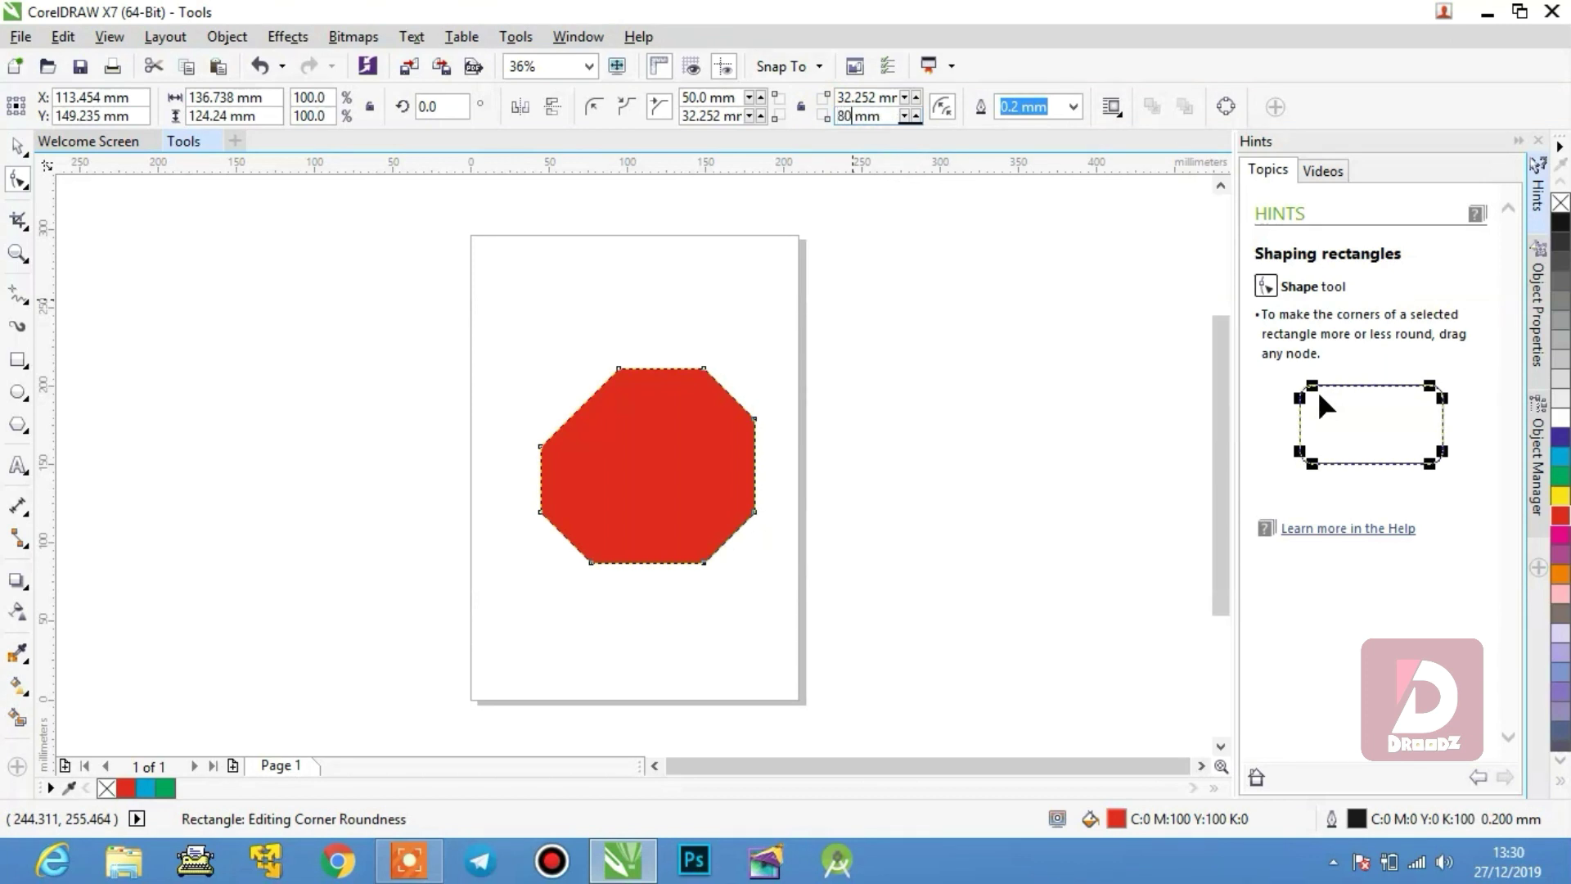
key("Return")
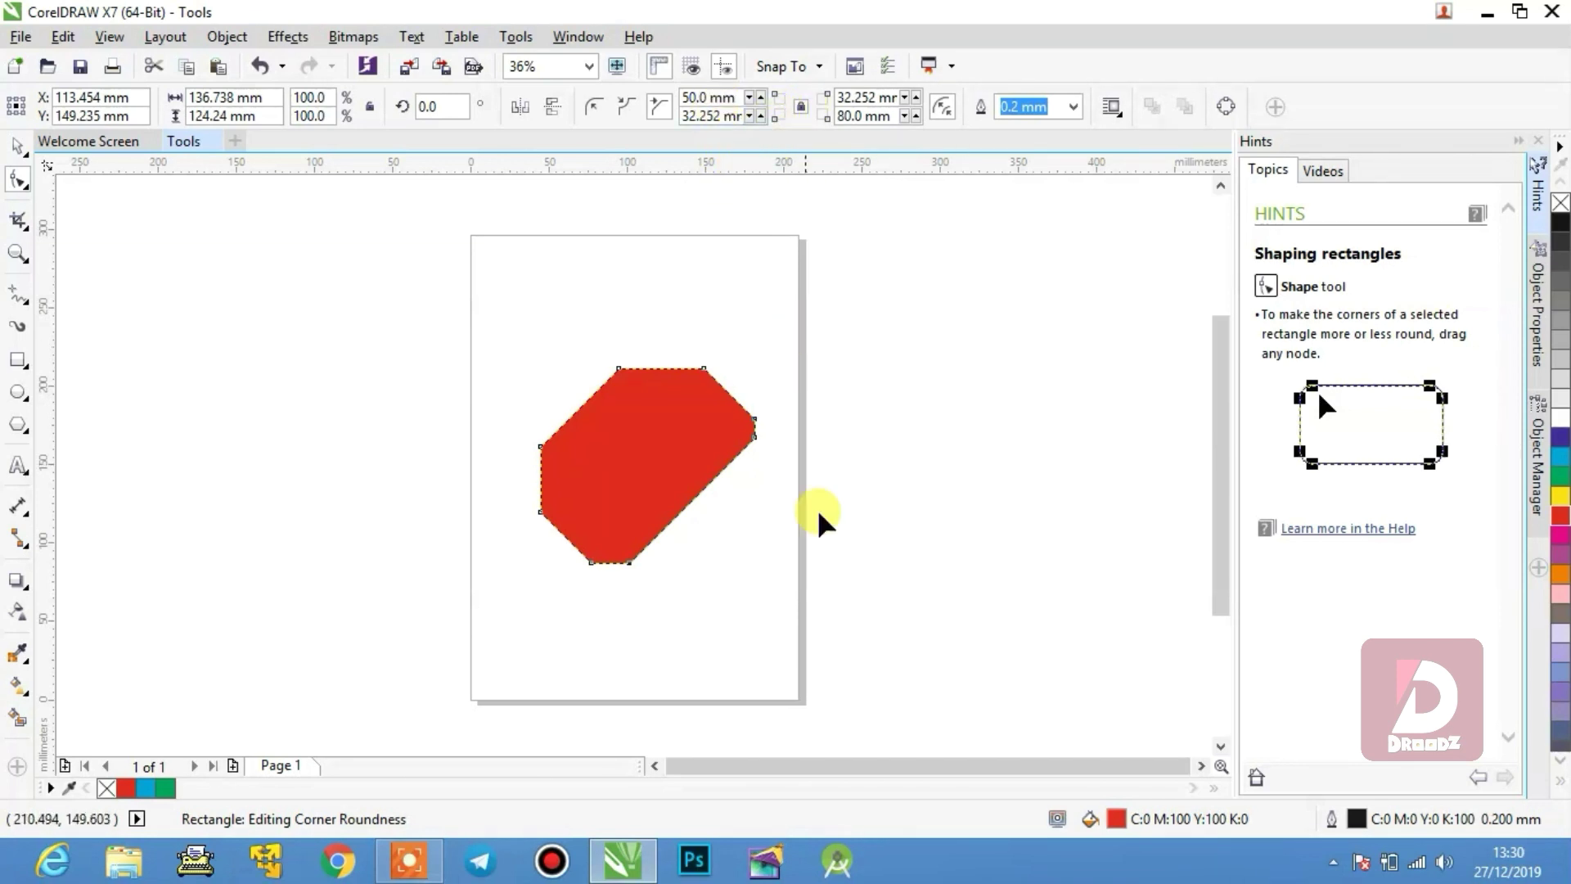
Try a 50 mm lower-left chamfer with simultaneous corner editing locked, and undo the recent chamfer changes.
double_click(701, 115)
type("50")
key("Return")
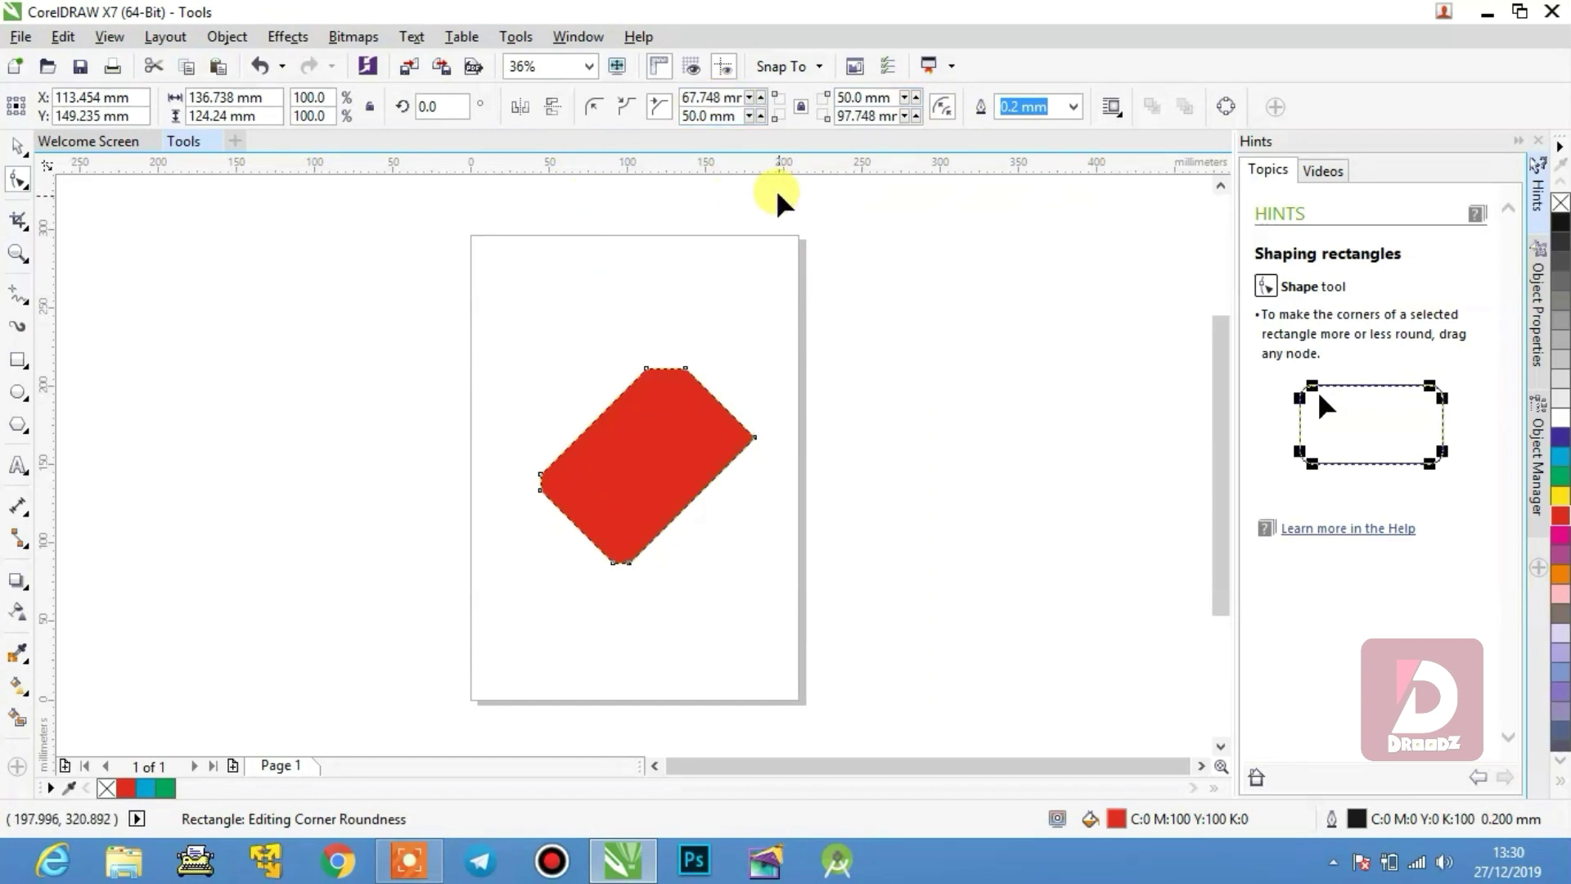
key("ctrl+z")
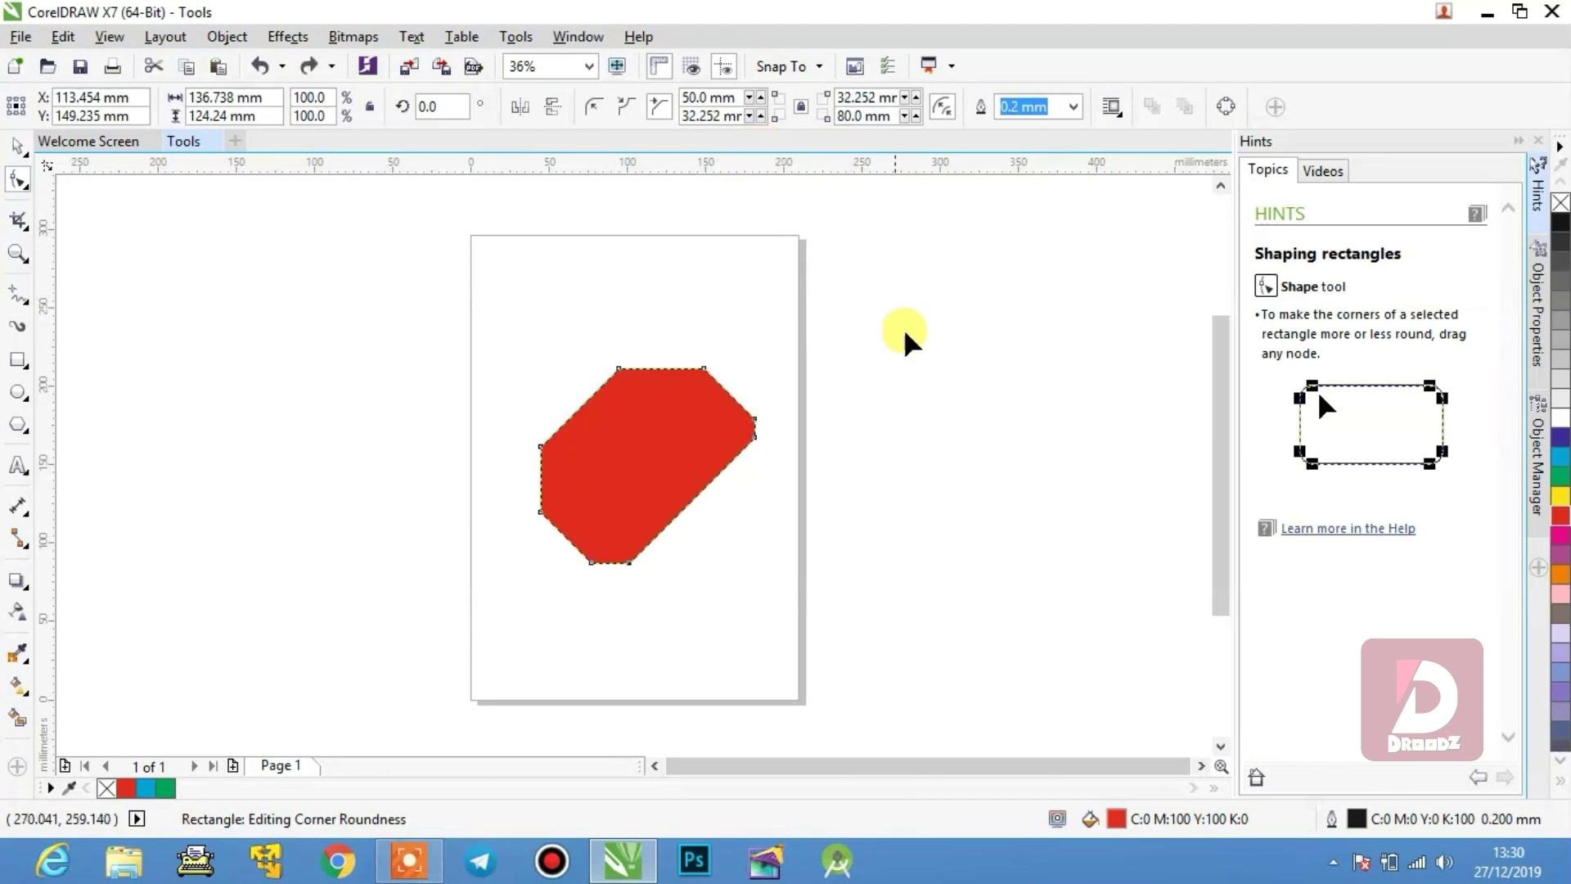
key("ctrl+z")
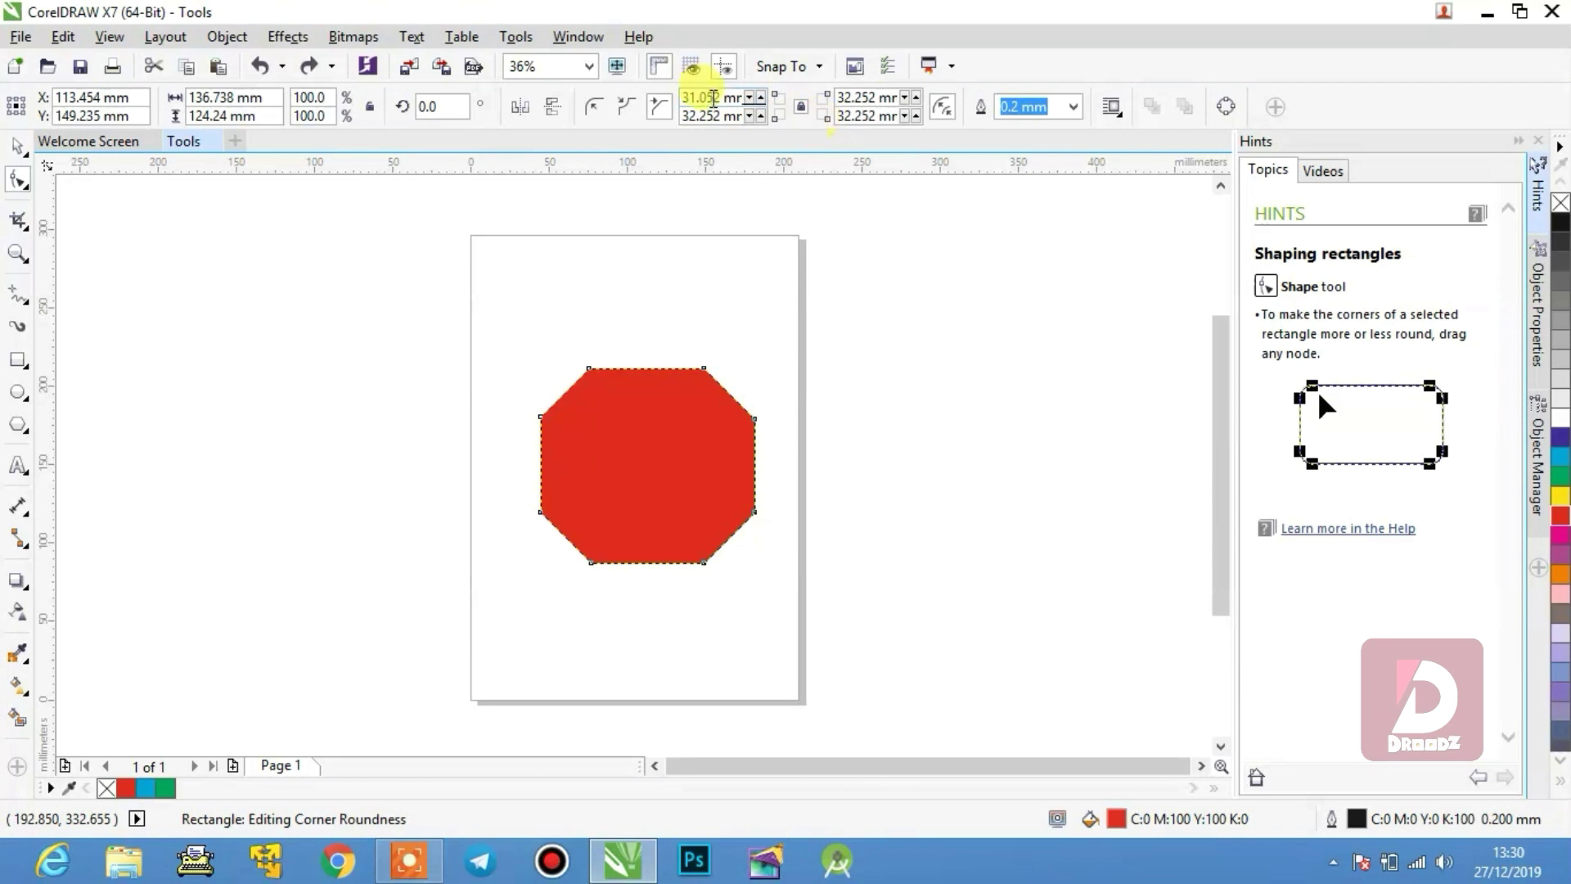
Try a 50 mm upper-left chamfer with all corners linked, and undo that change.
left_click_drag(723, 98, 697, 97)
key("ctrl+shift+z")
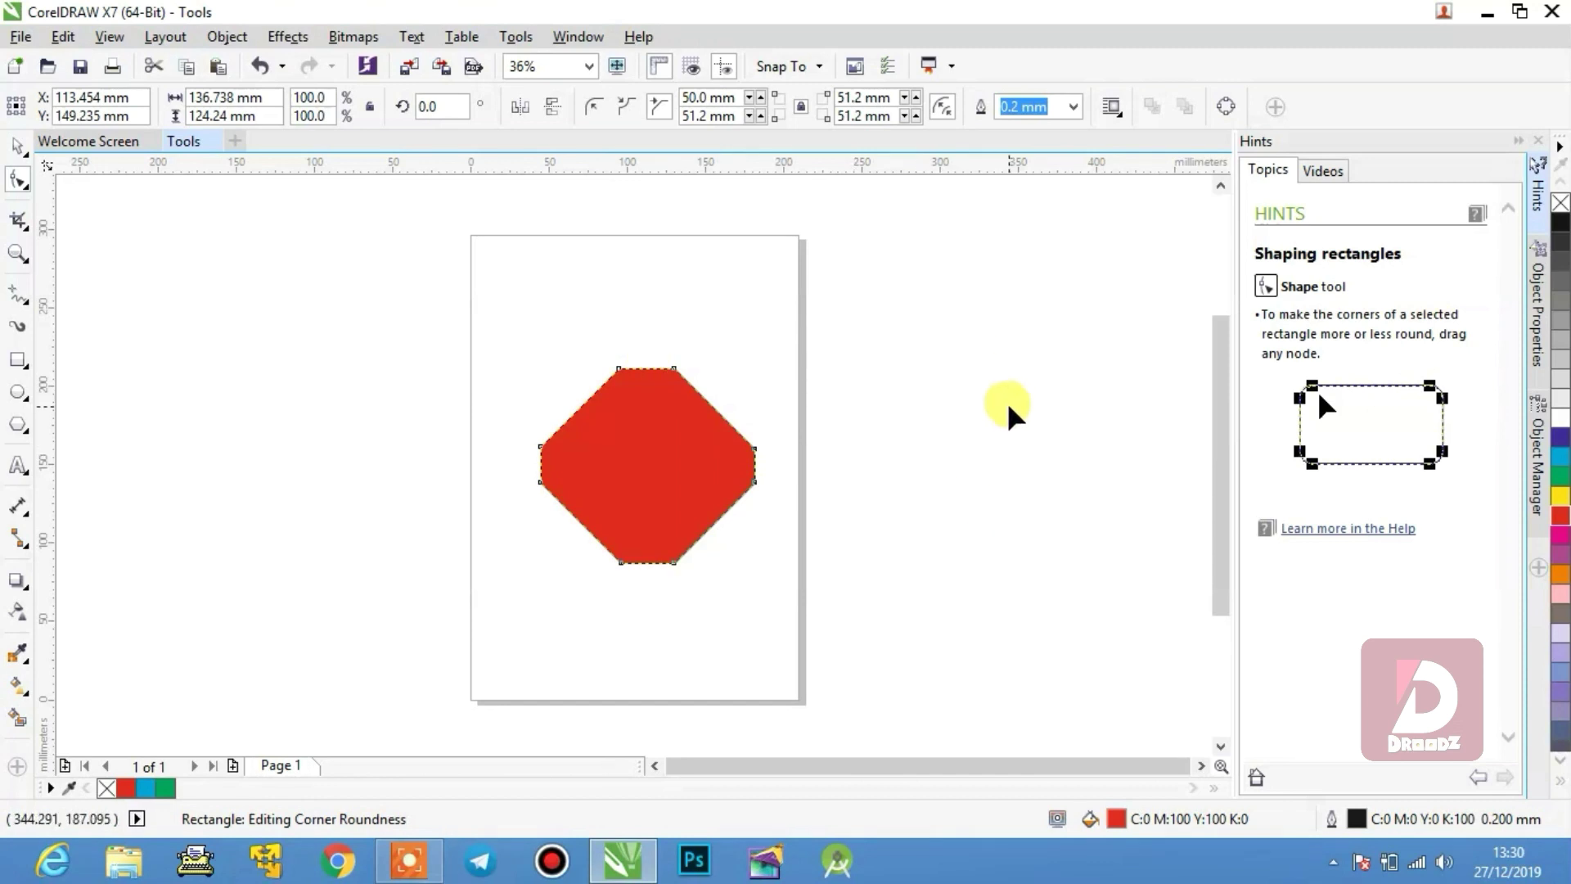
key("ctrl+z")
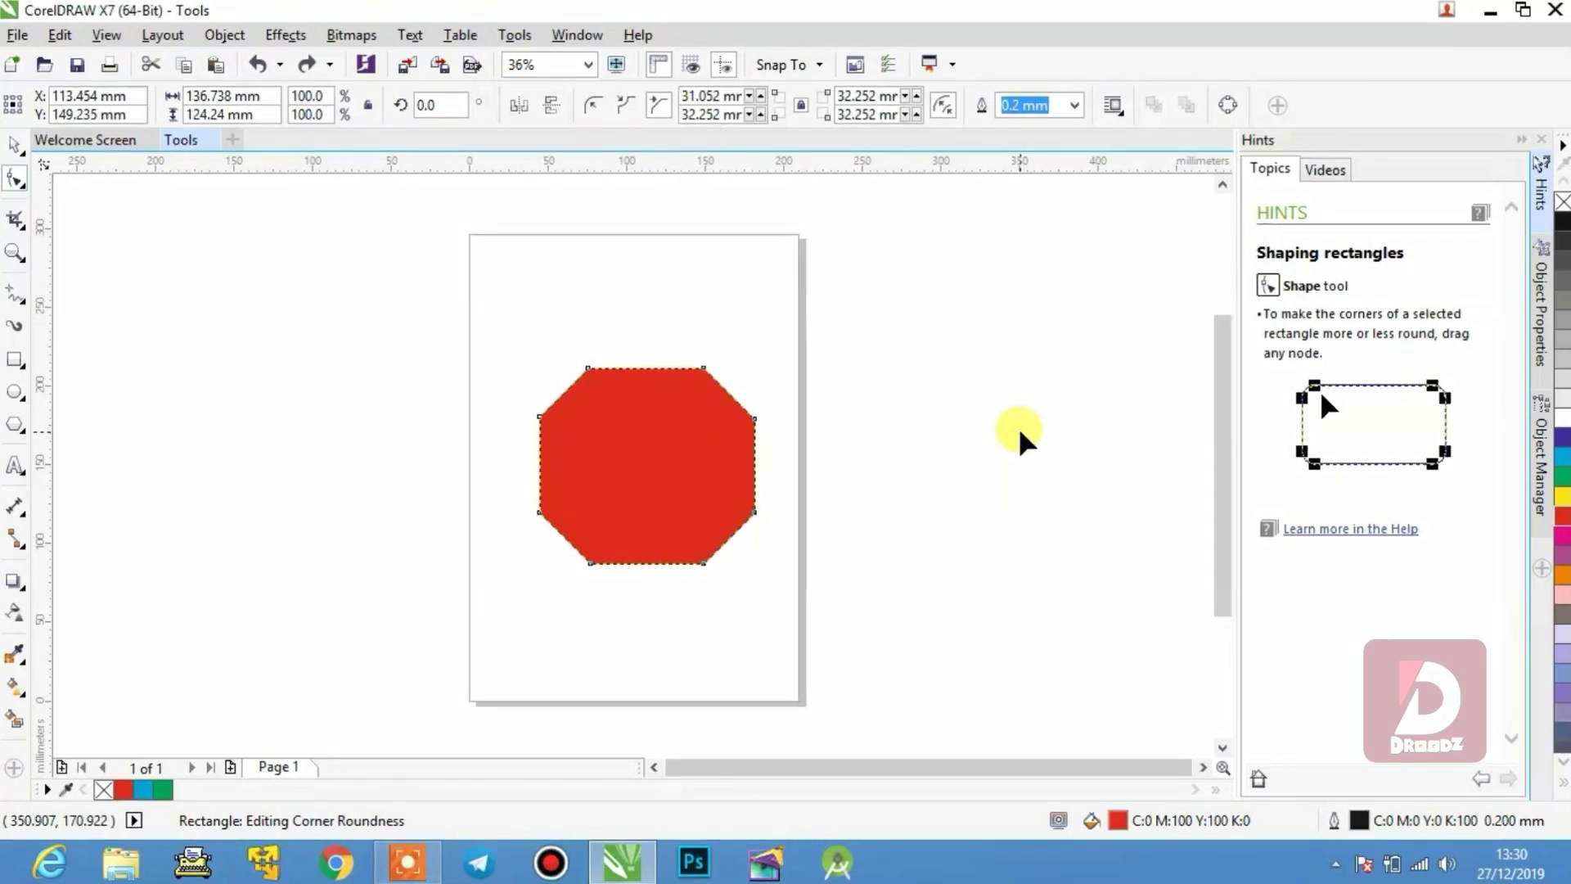